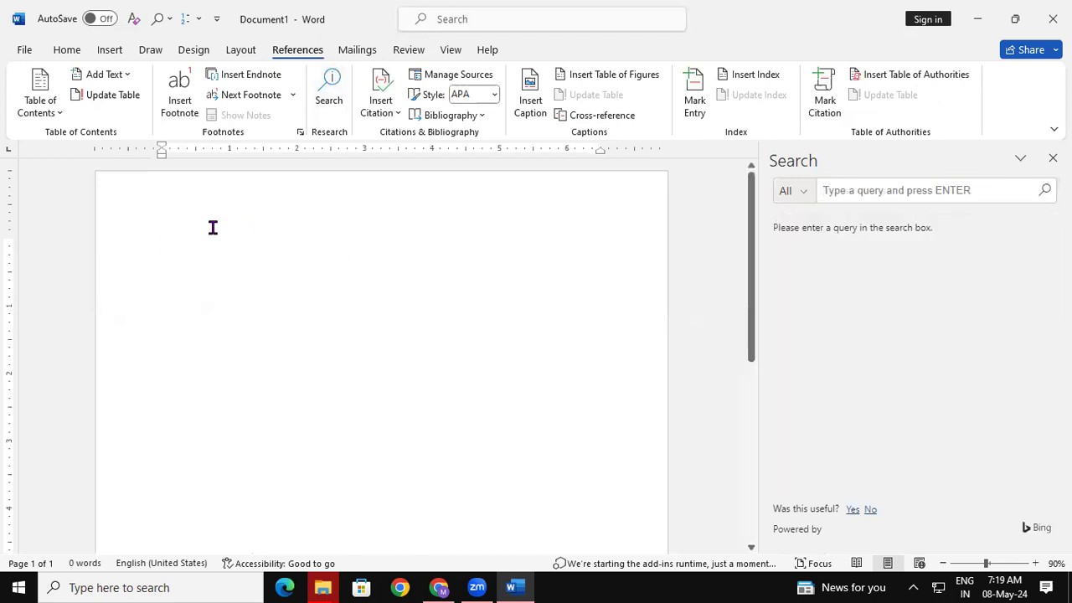
Generate five paragraphs of sample text at the start of the blank document with =rand().
type("=ra")
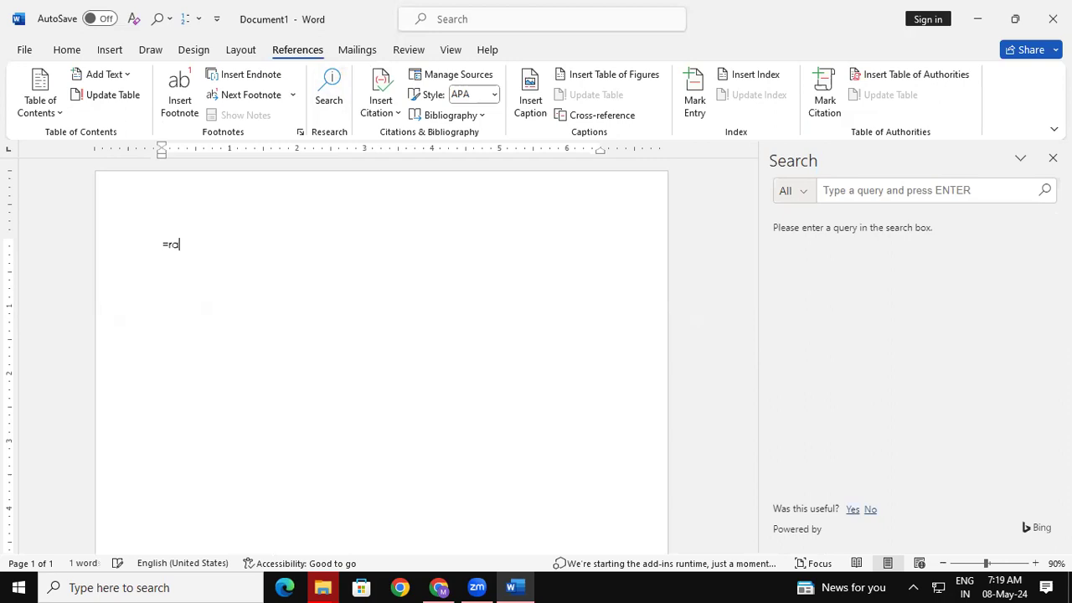
type("nd")
key("Return")
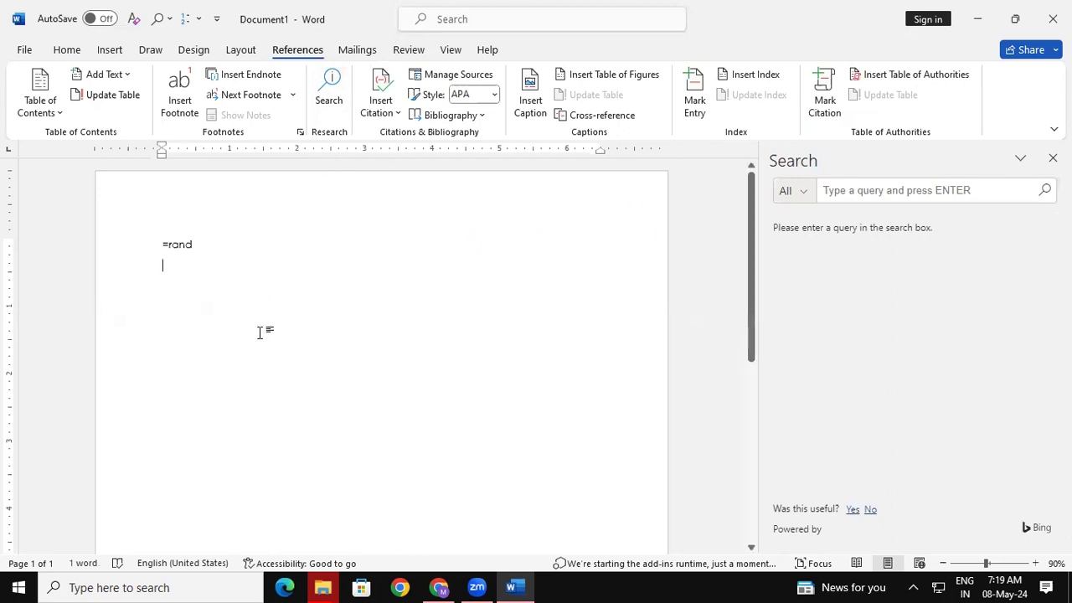
left_click(208, 245)
type("()")
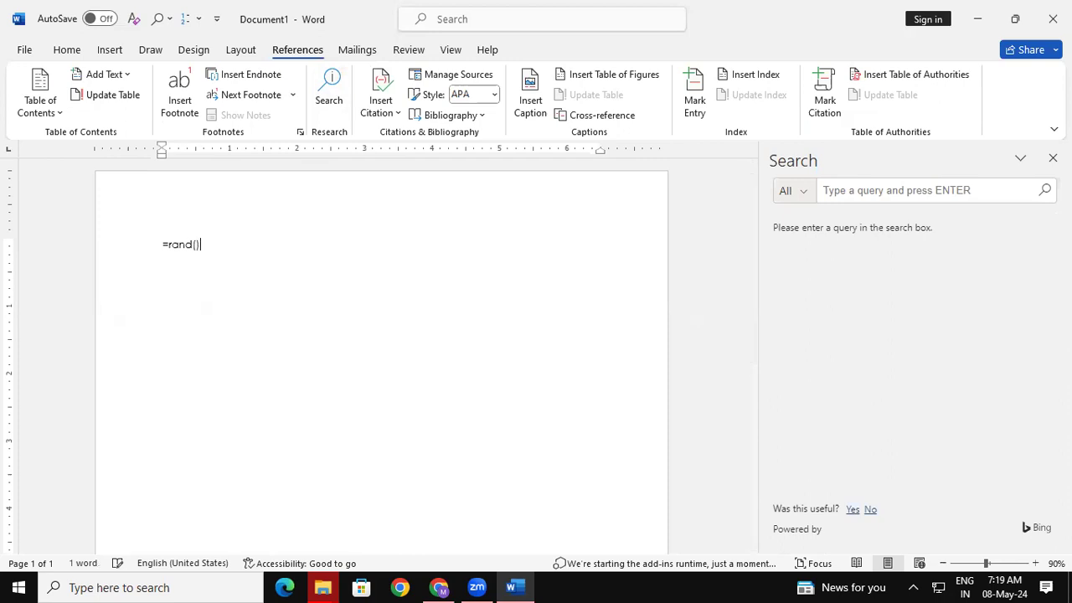
key("Return")
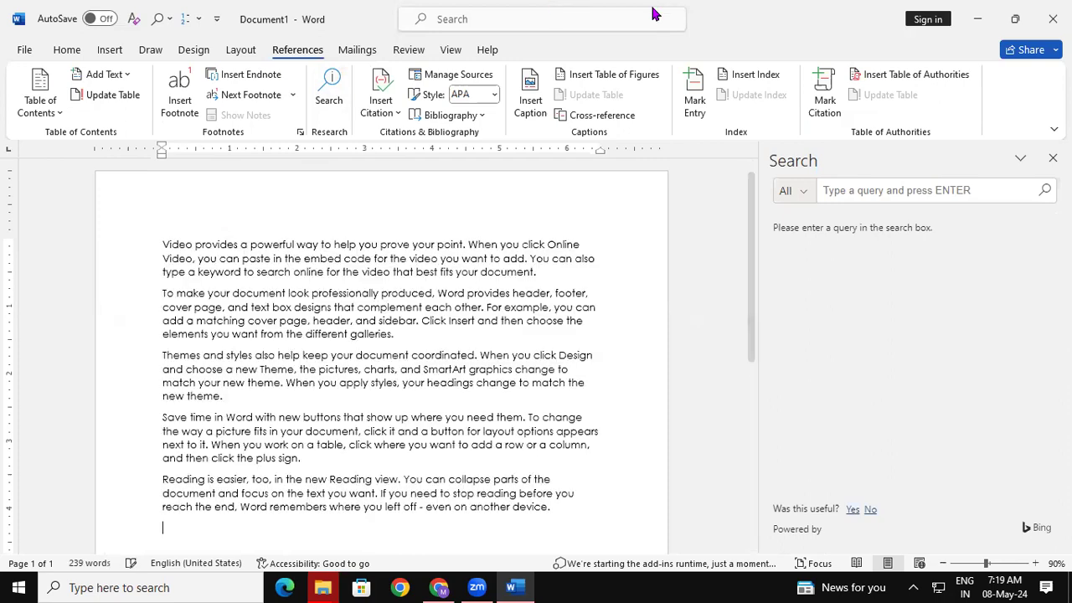
Look up the word "document" from the second paragraph with the research Search, expand its definition, and close the results.
left_click_drag(232, 293, 285, 294)
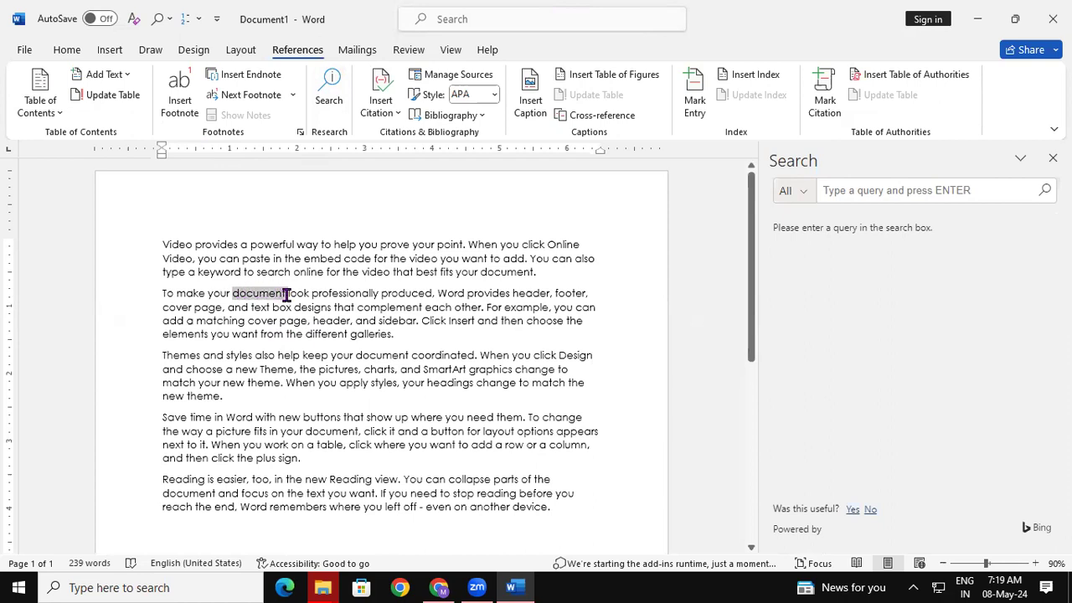
left_click(1053, 157)
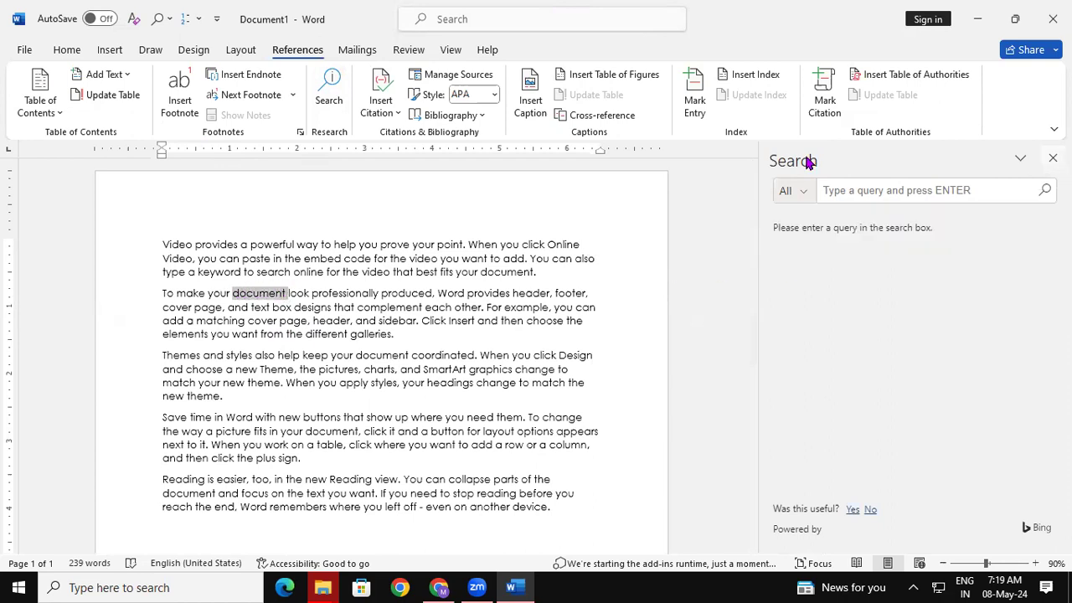
left_click(442, 293)
left_click_drag(442, 293, 392, 294)
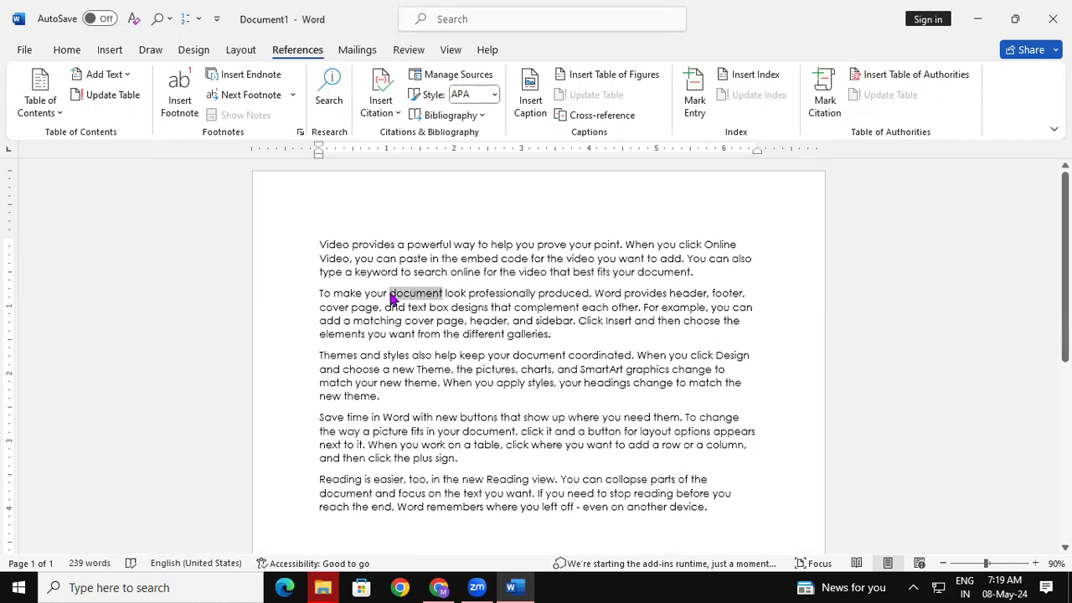
left_click(329, 83)
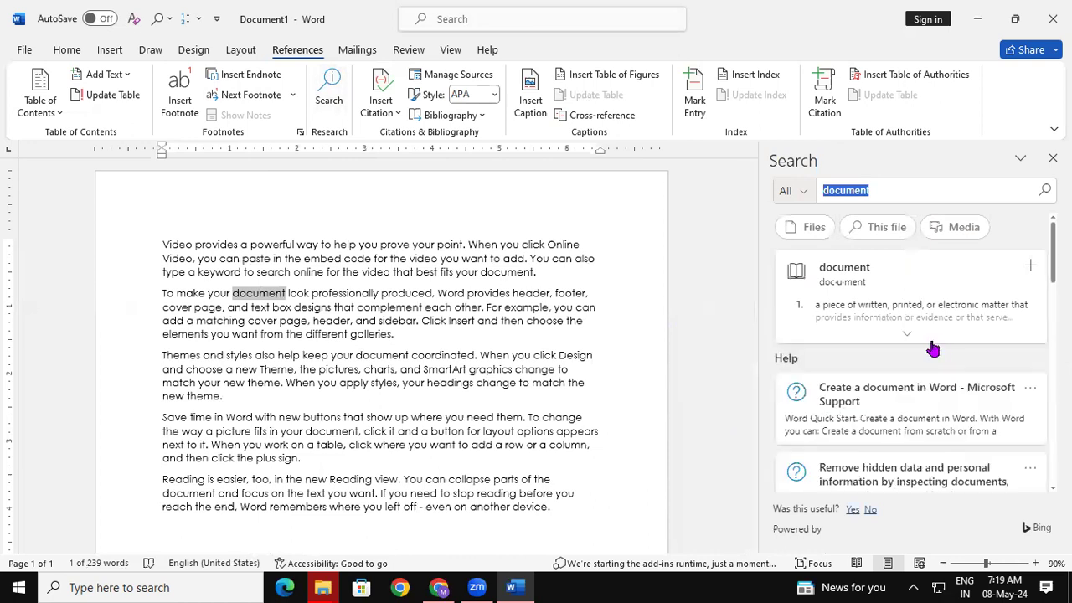
left_click(910, 336)
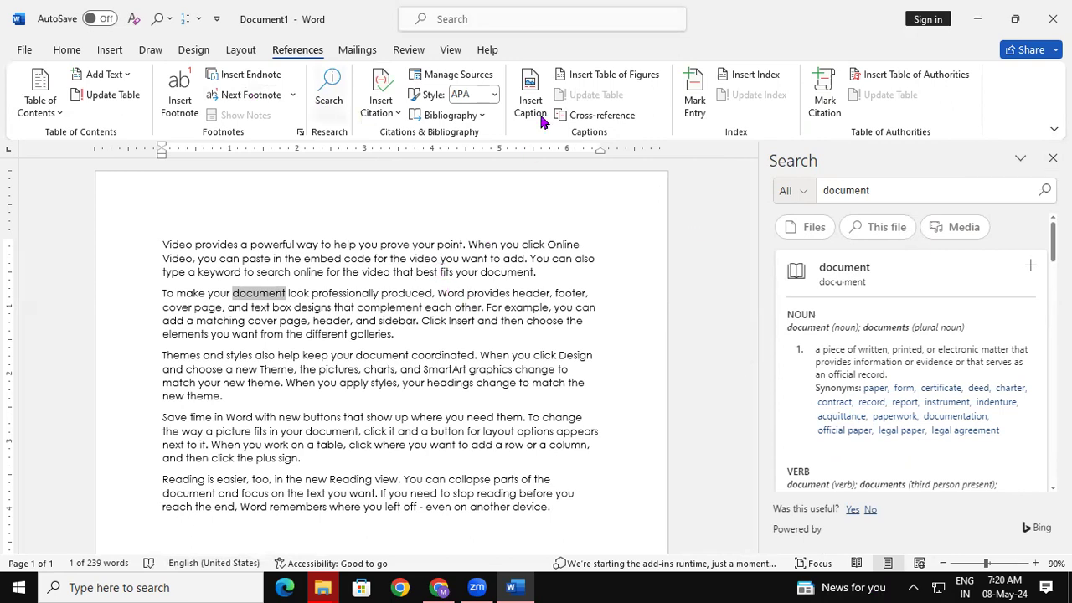
left_click(1052, 158)
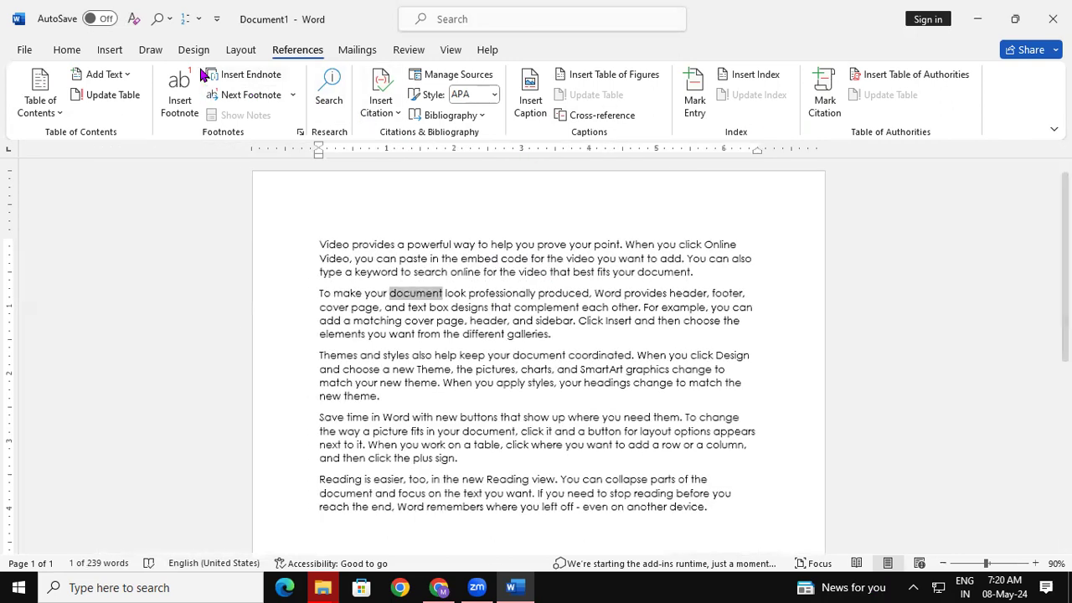
Look up "easier," from the last paragraph with the research Search and close the results.
left_click(559, 248)
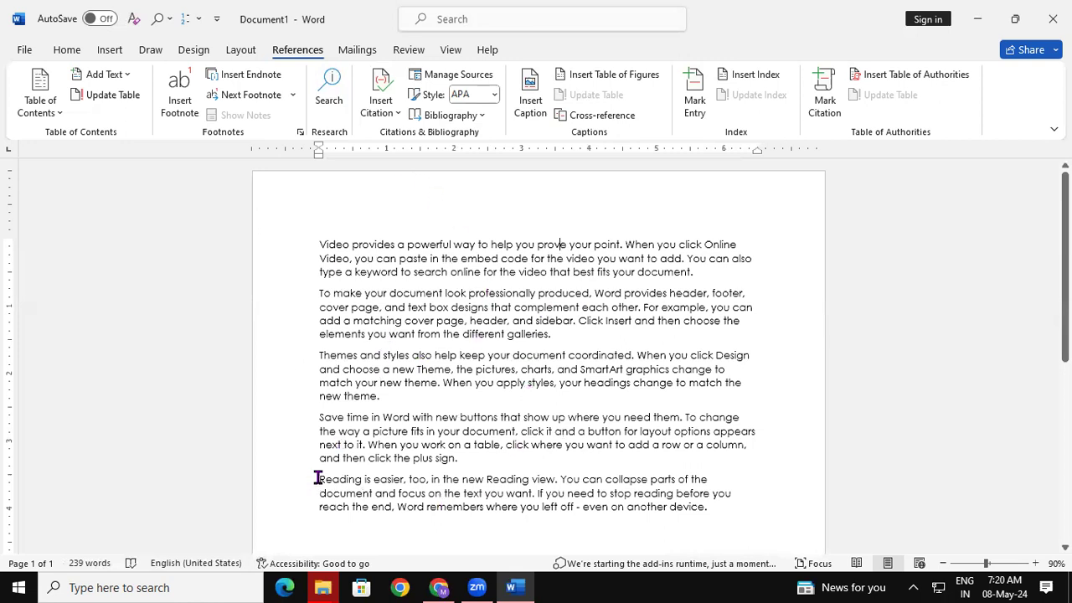
mouse_move(373, 476)
left_mouse_down()
mouse_move(400, 486)
mouse_move(394, 480)
left_mouse_up()
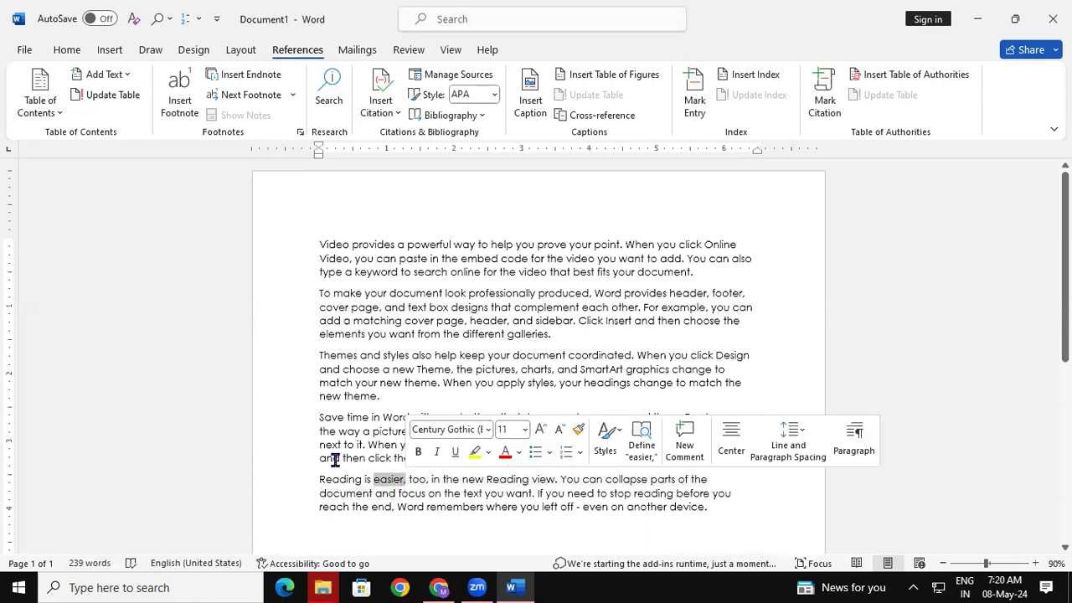
left_click(335, 82)
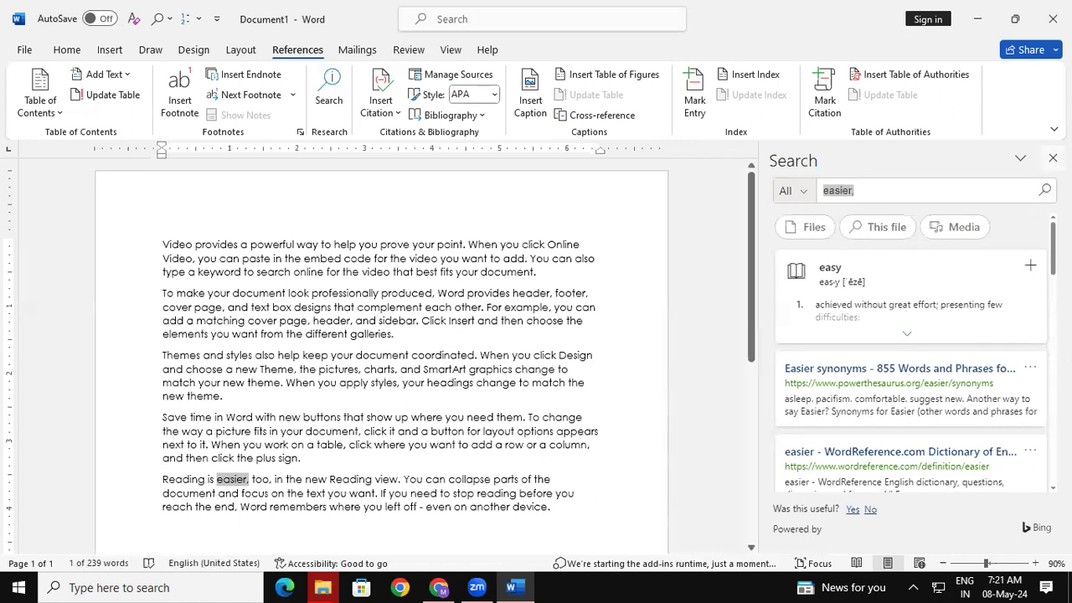
left_click(1053, 159)
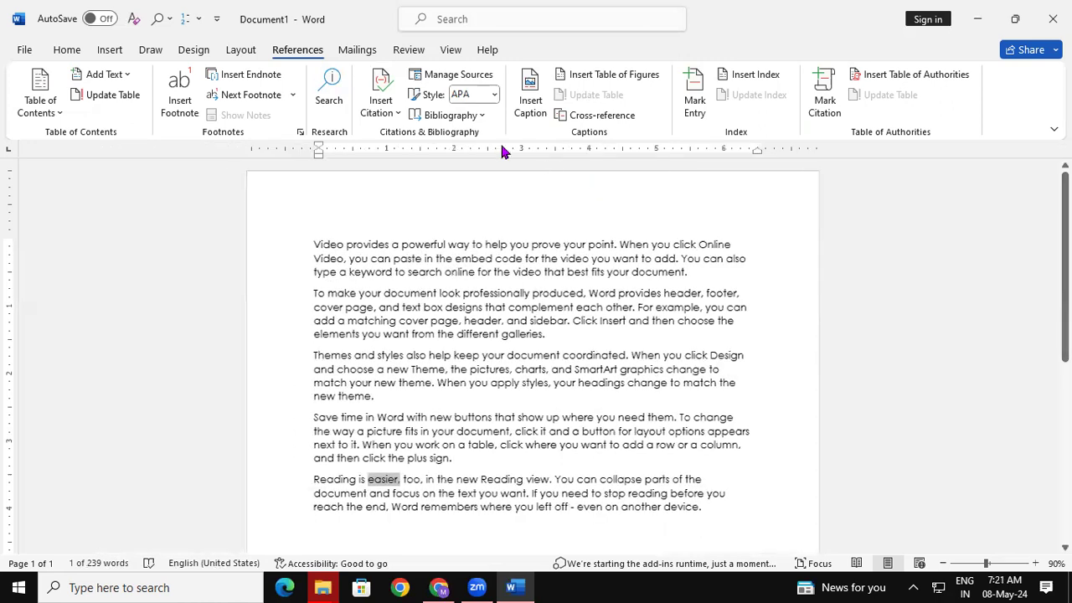
Insert seven empty lines above the first paragraph.
left_click(577, 393)
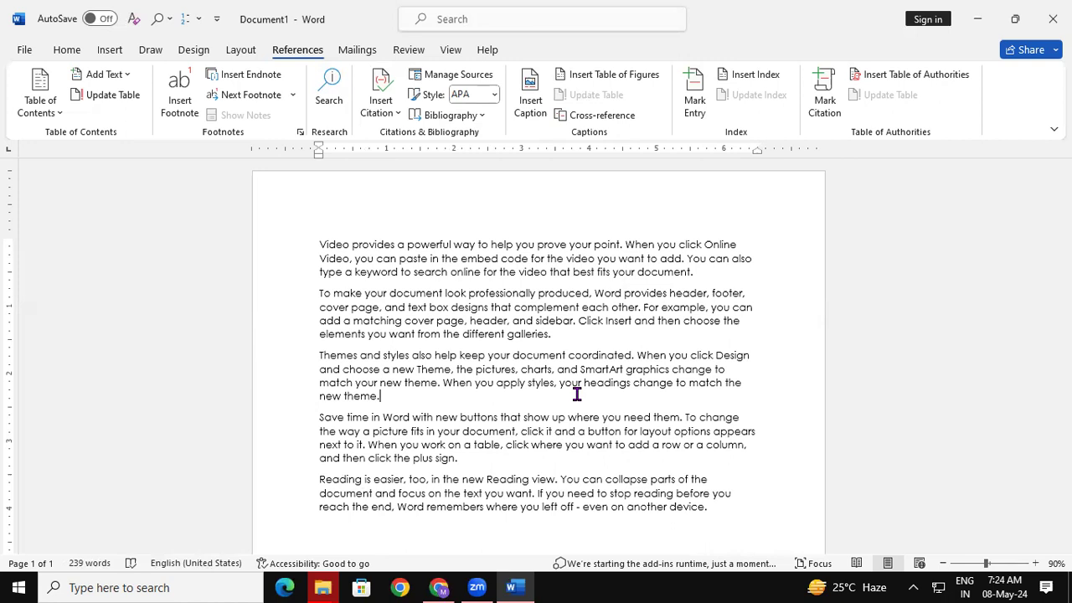
left_click(346, 258)
left_click(313, 234)
key("Return")
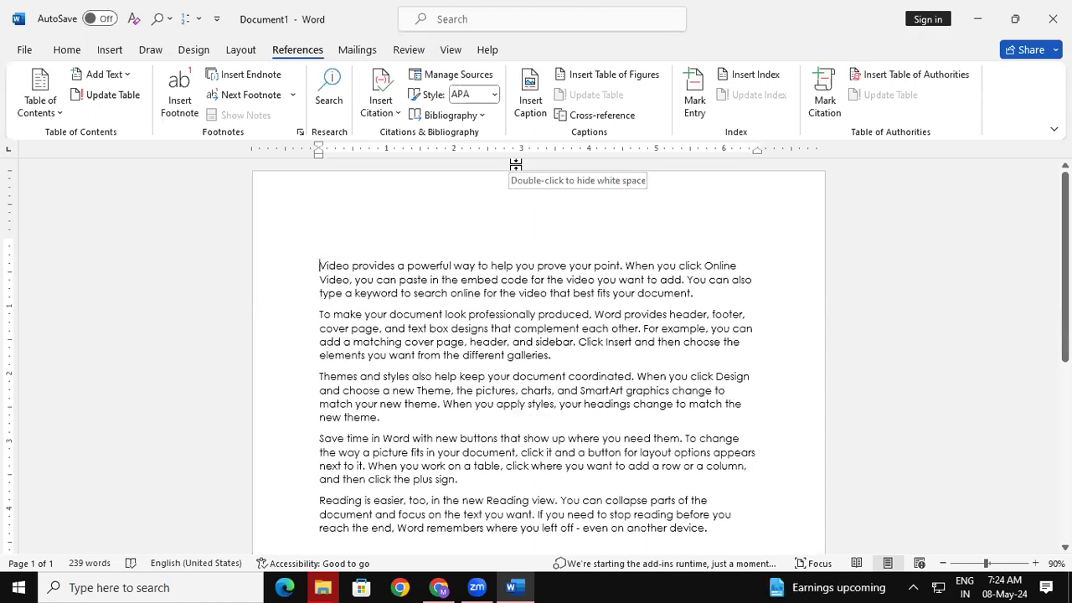
key("Return")
key("Return")
key("Return")
key("Return")
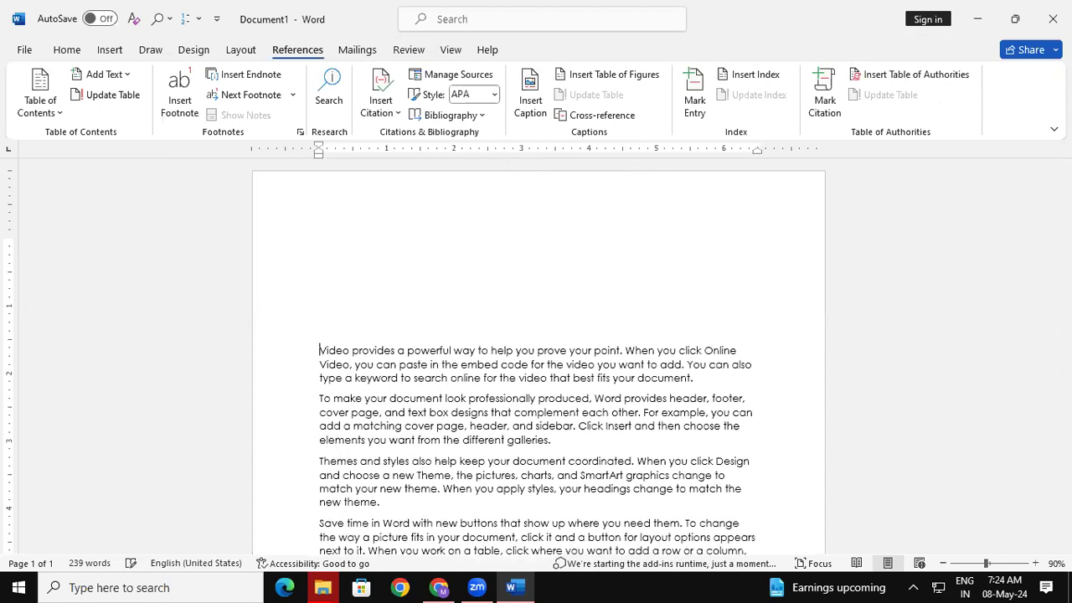
key("Return")
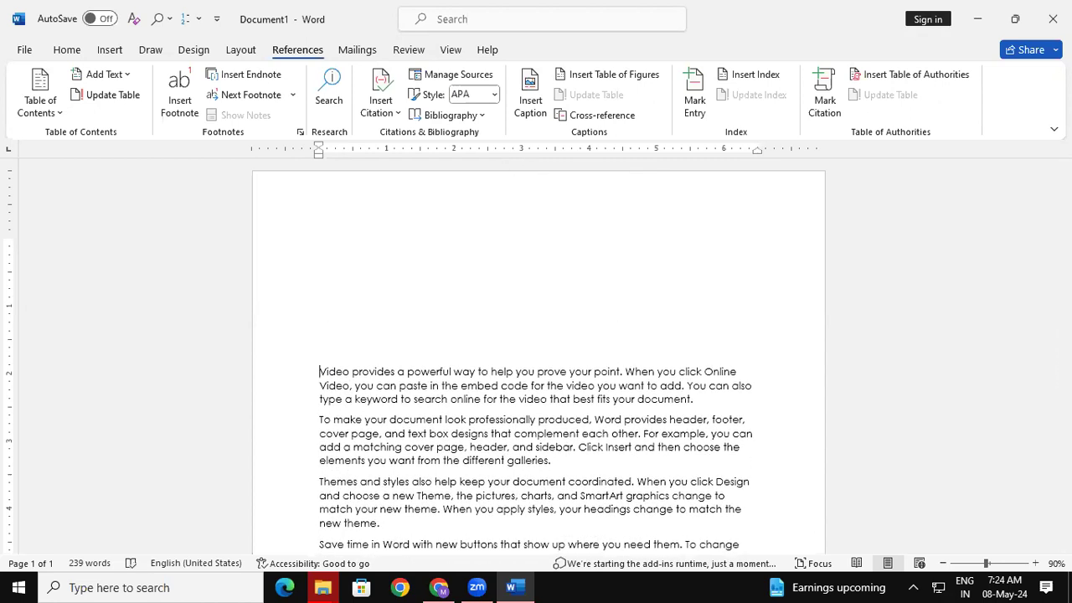
key("Return")
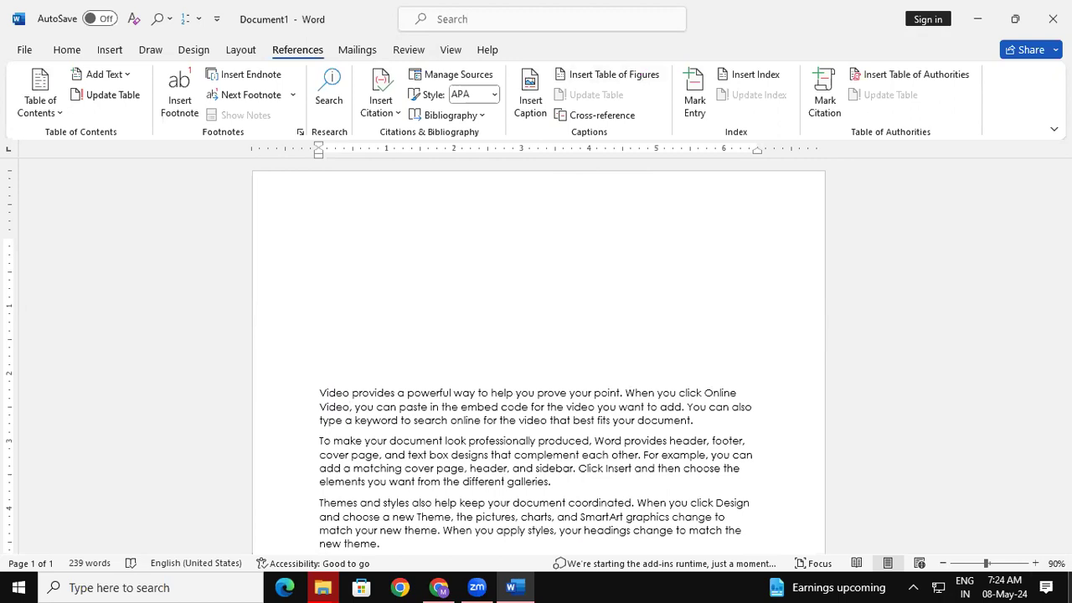
scroll(881, 386, "down", 4)
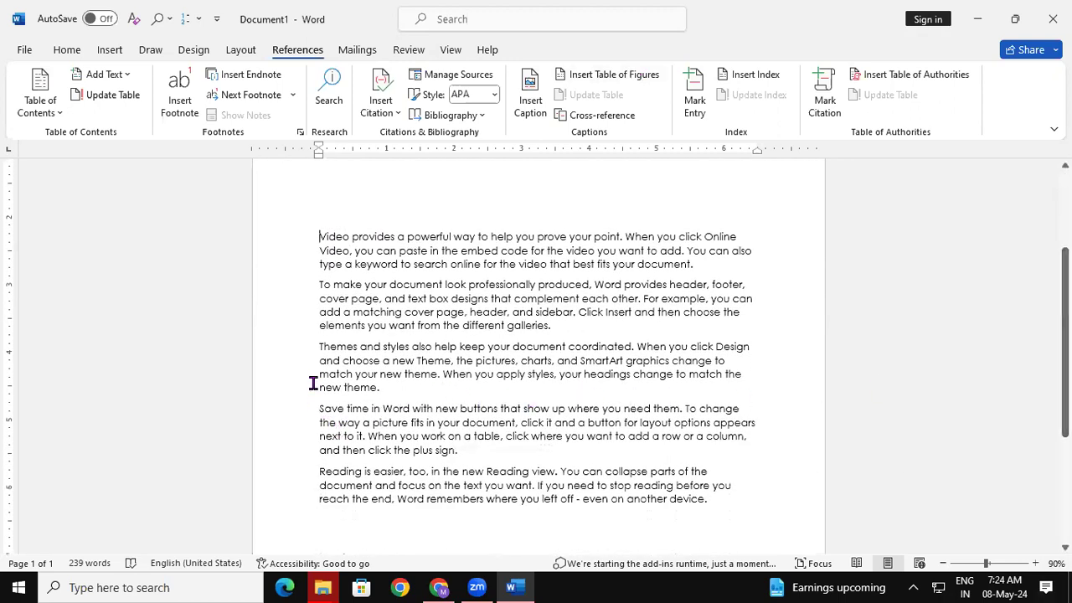
Start a new citation source of type Book for the phrase "match your new theme" in the third paragraph.
left_click_drag(385, 379, 424, 377)
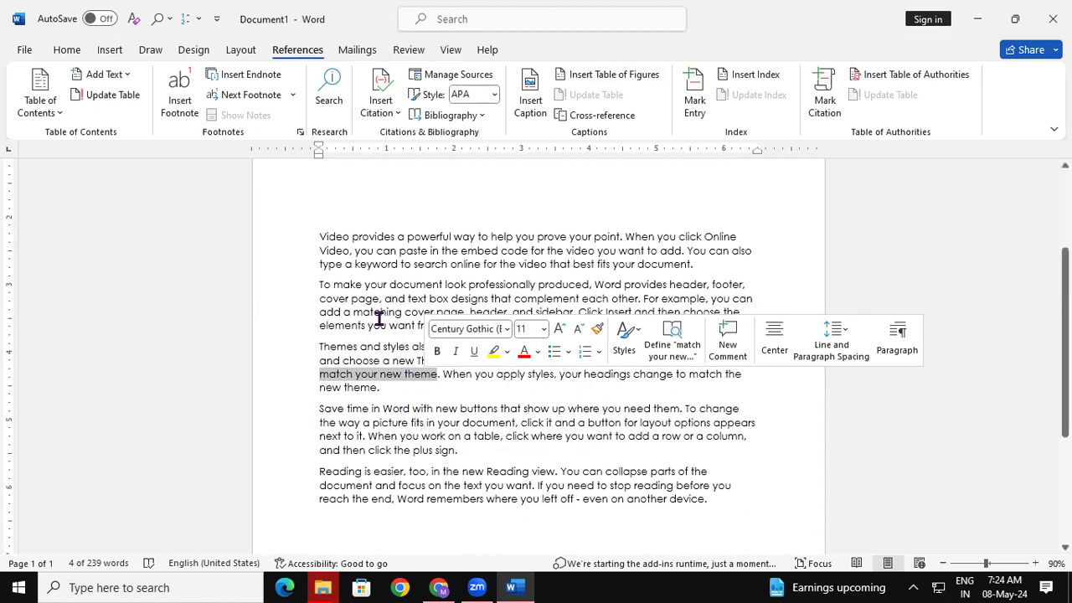
left_click(379, 113)
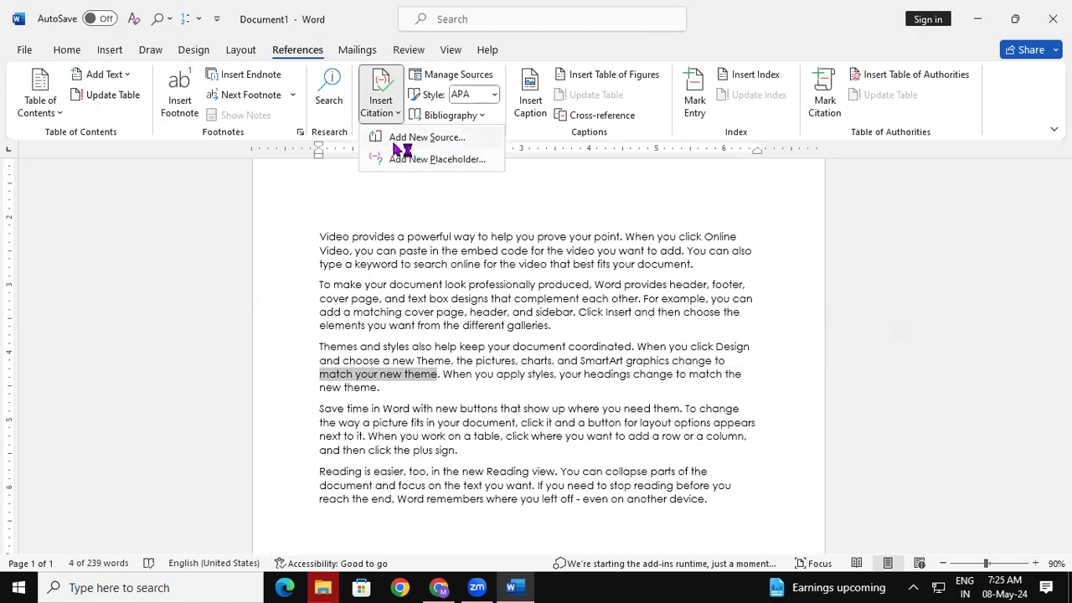
left_click(403, 135)
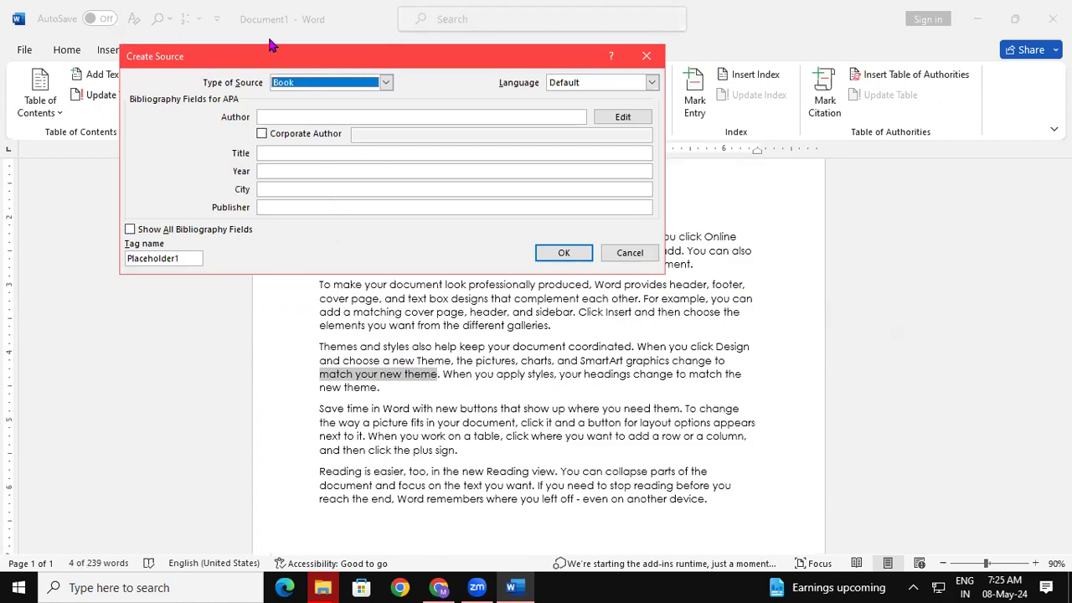
left_click(387, 83)
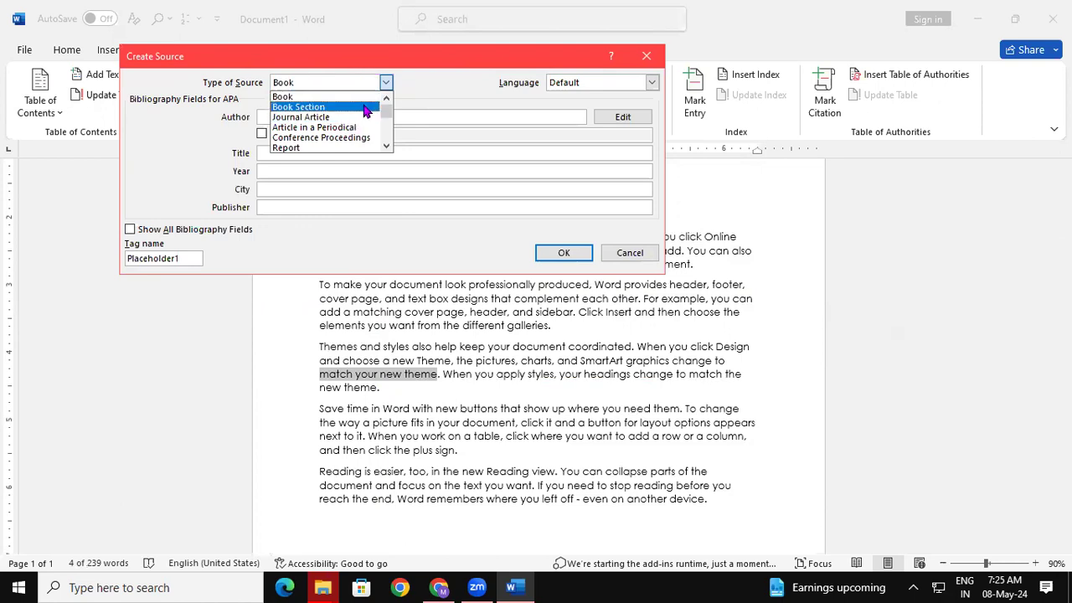
left_click(349, 98)
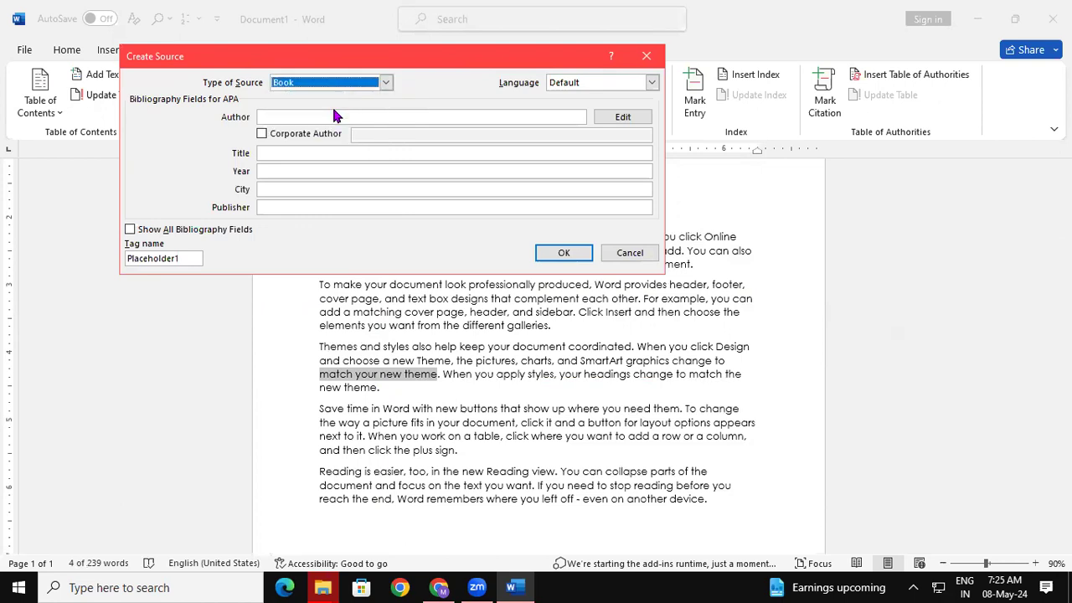
Enter the author's name, the title THE CANTERWILL GHOST, the year 1999 and the city PADRAUNA for the source.
left_click(310, 119)
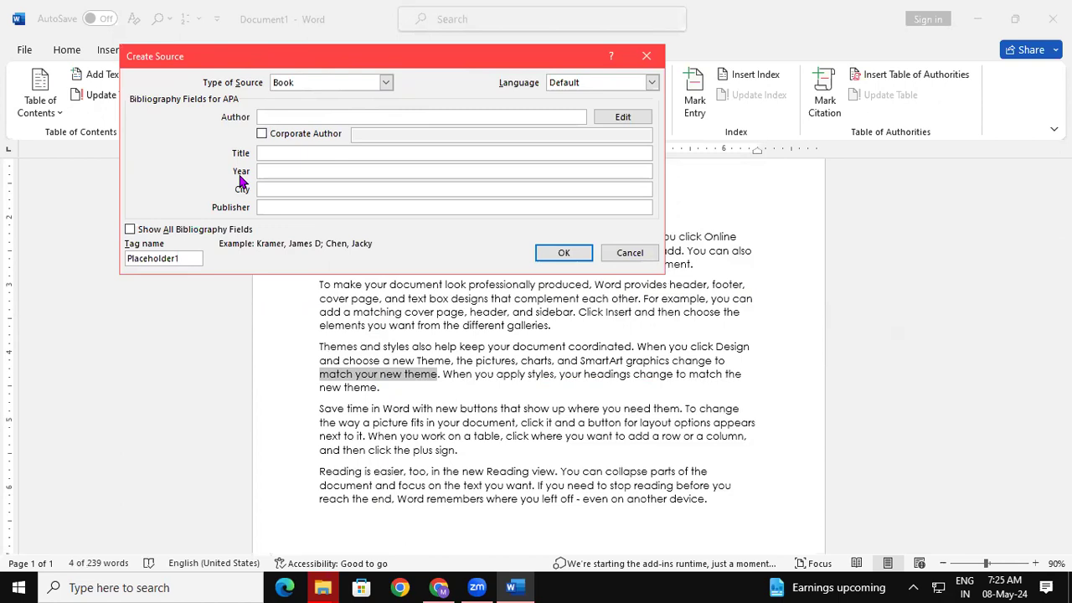
type("SRV")
left_click(287, 153)
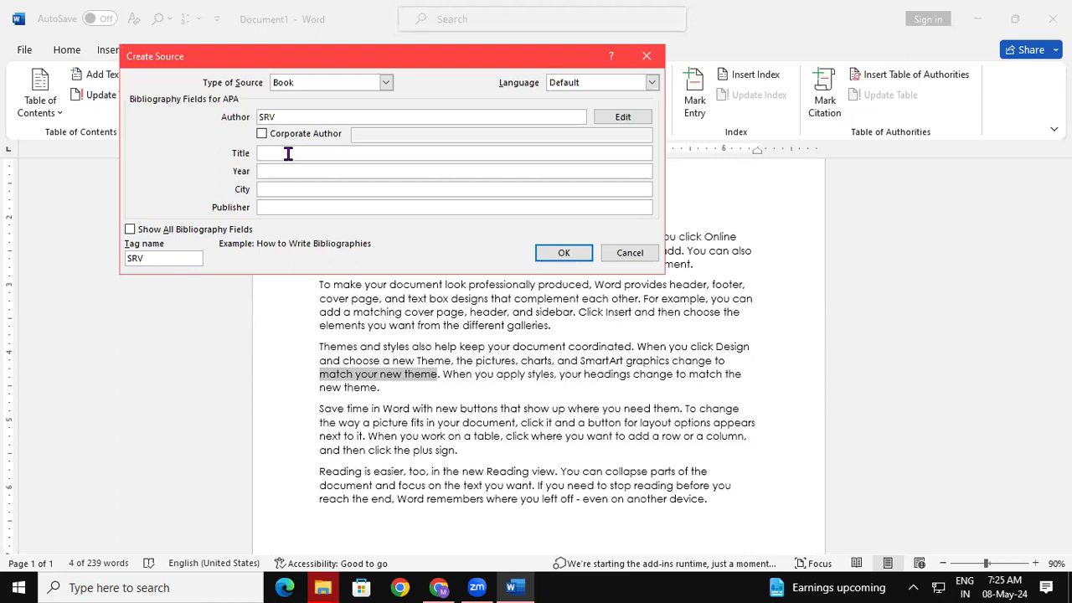
type("THE CANTERWILL GHOST")
left_click(265, 171)
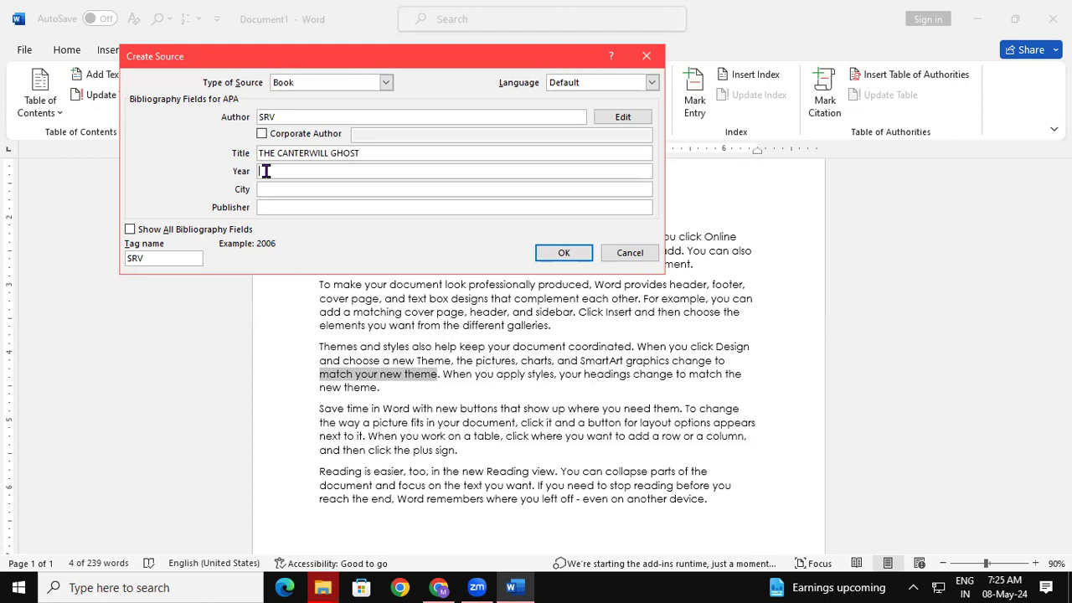
type("1999")
left_click(285, 190)
type("PADRAUNA")
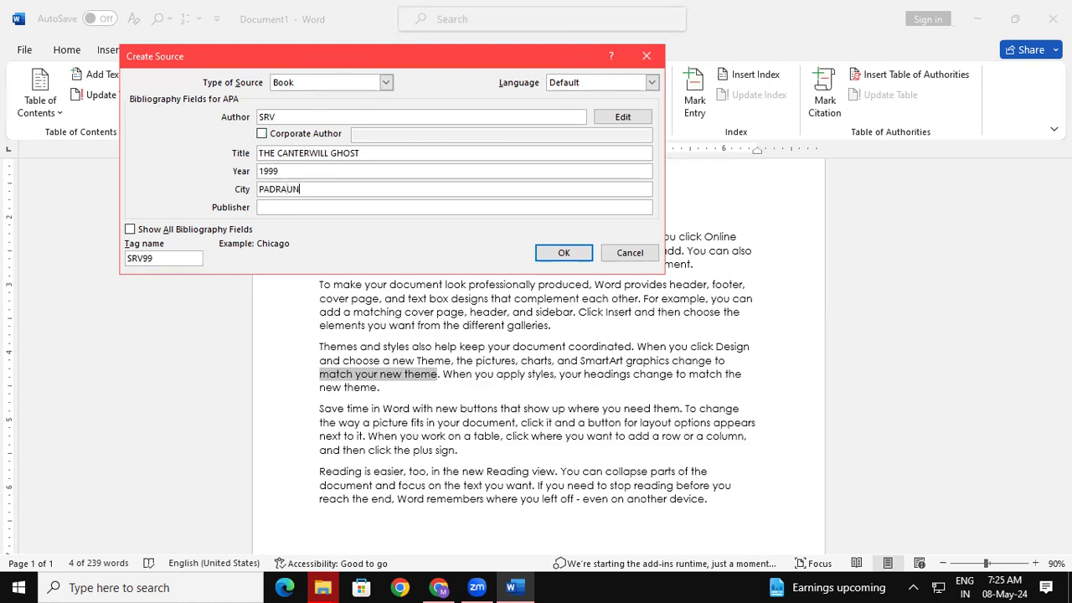
Set the publisher to ARIHANT PUBLICATION GOLGHAR GORAKHPUR and create the source, inserting its citation.
left_click(289, 208)
type("ARIH")
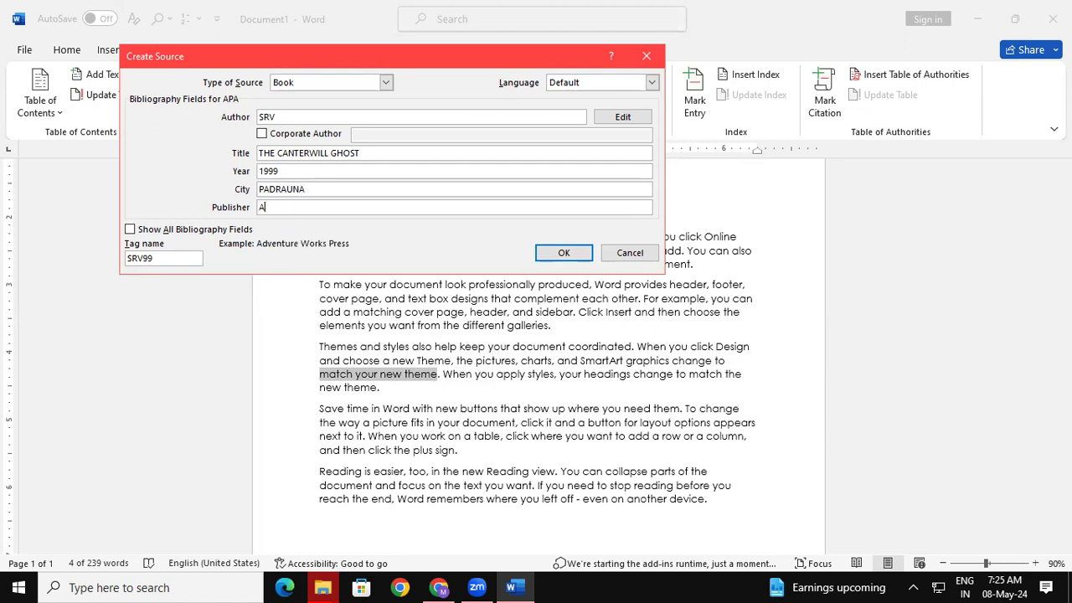
type("ANT PUBLICATION ")
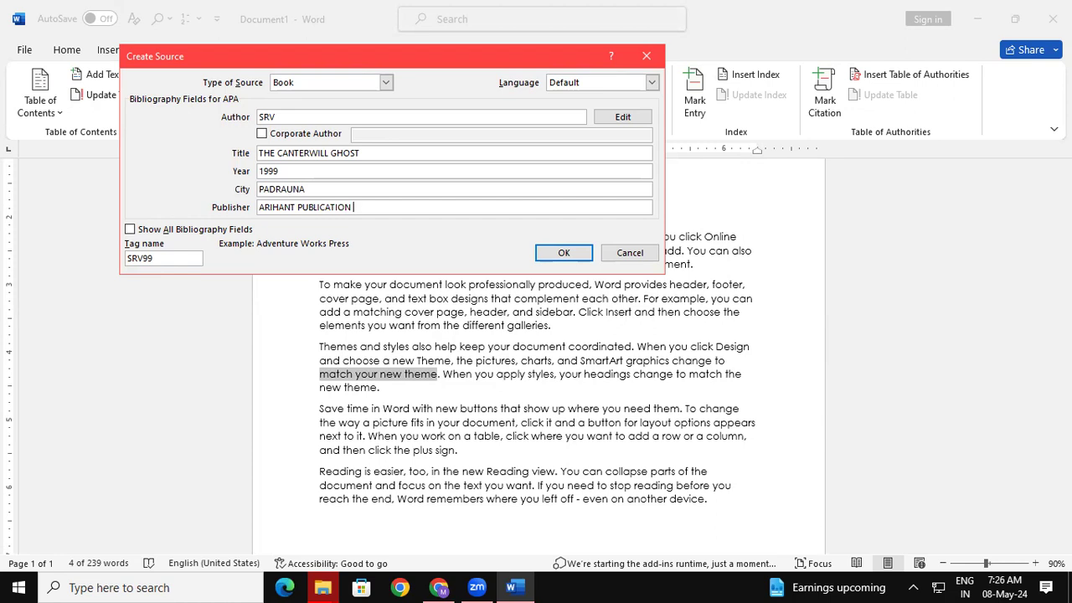
type("GOLGHAR GORAKHPUR")
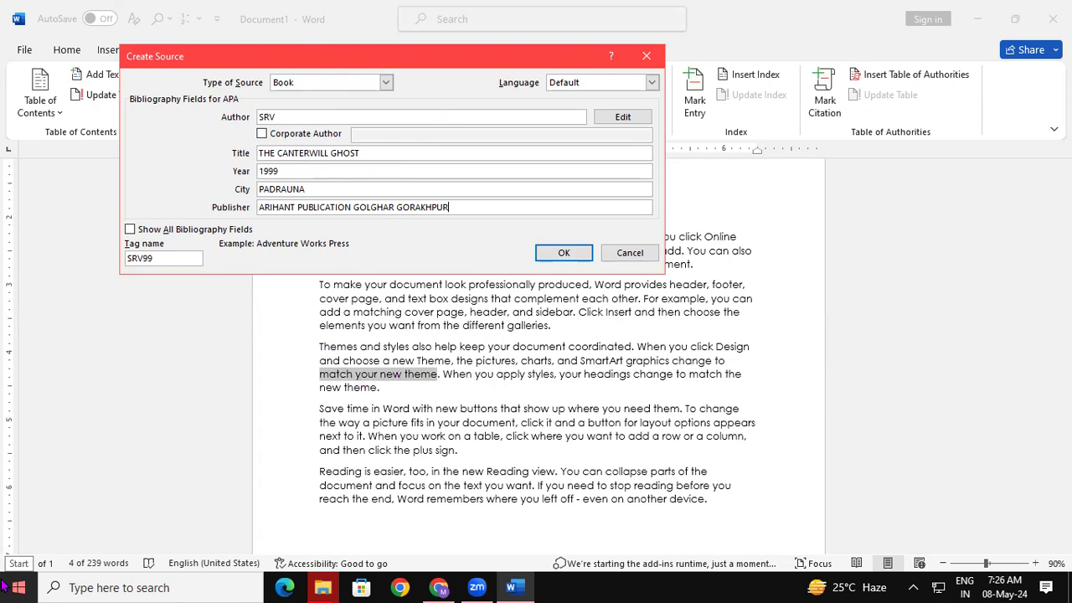
left_click(557, 252)
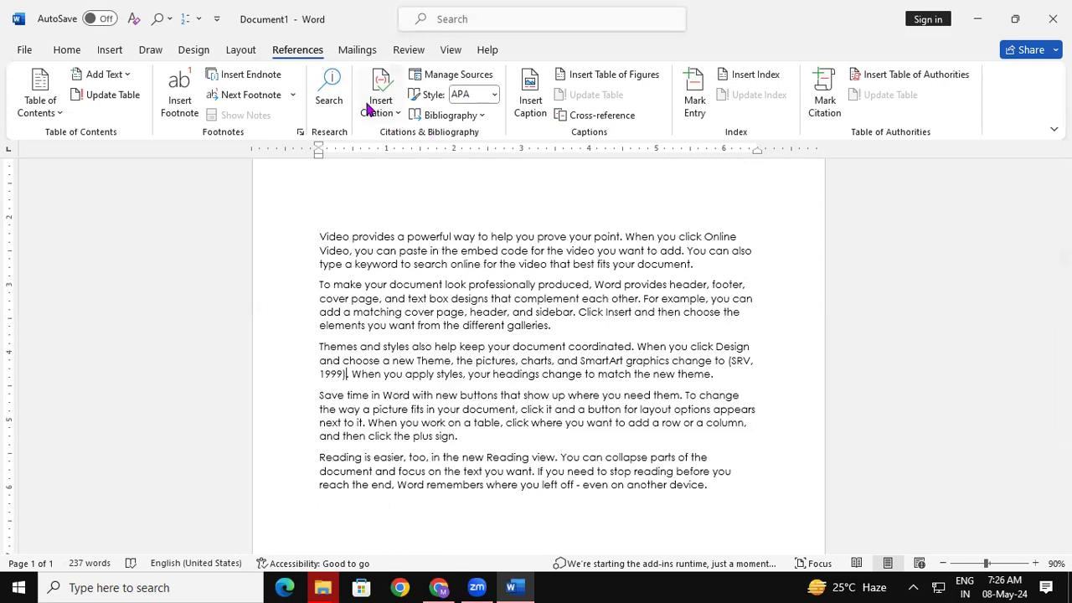
Insert the built-in Bibliography on an empty line above the first paragraph.
scroll(645, 187, "up", 3)
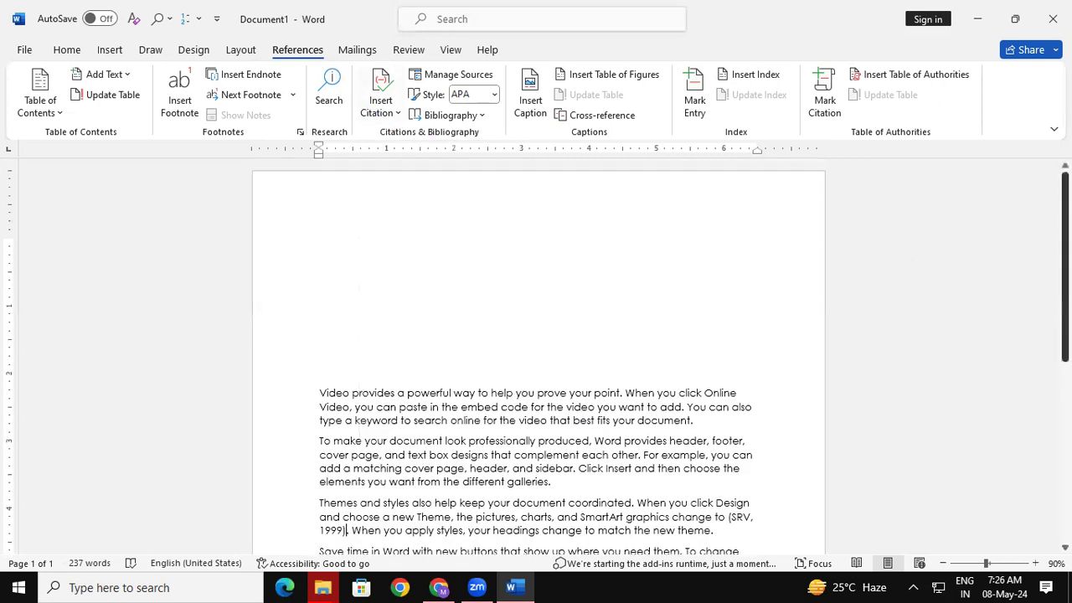
left_click(366, 298)
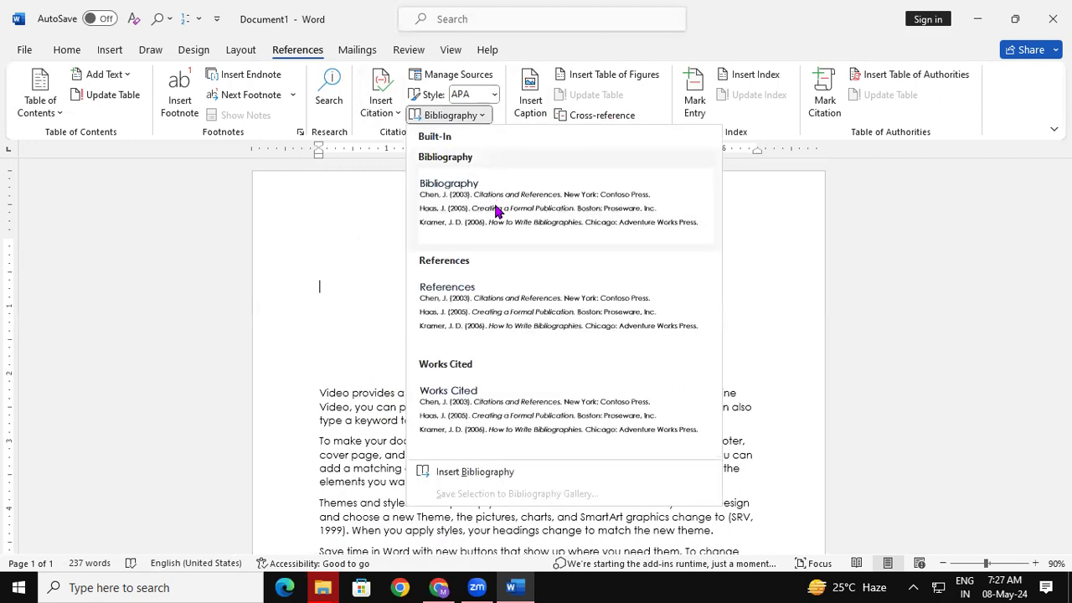
left_click(496, 211)
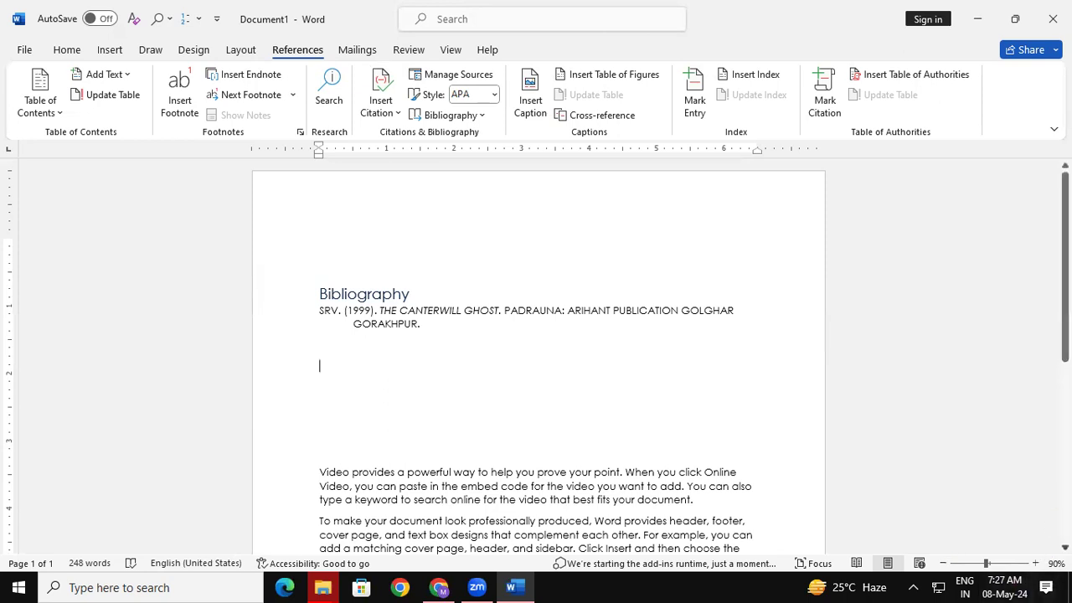
Insert a second built-in Bibliography directly below the existing one.
scroll(536, 356, "down", 4)
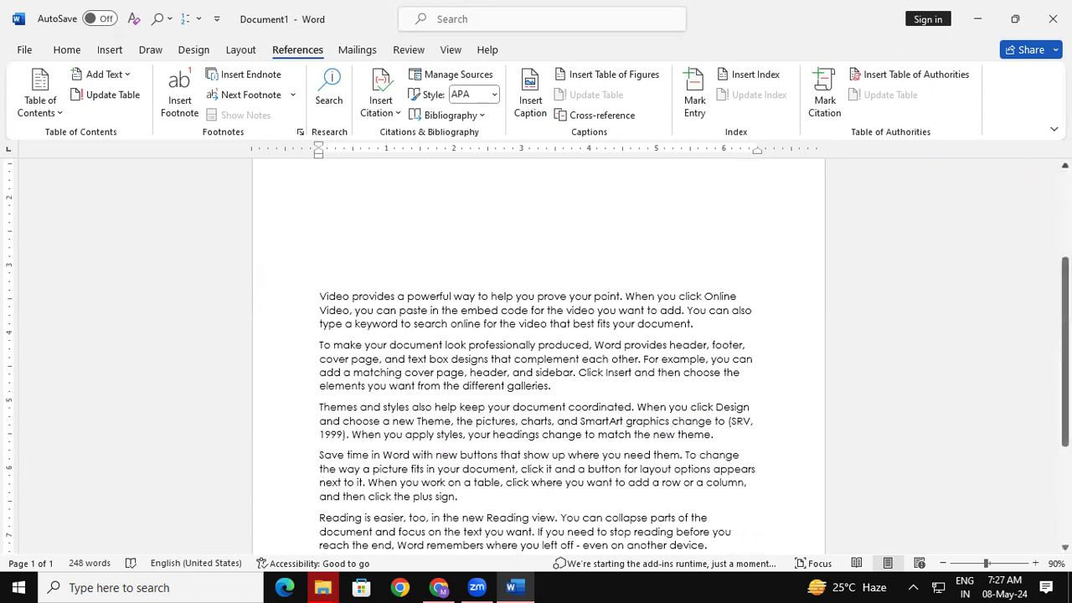
scroll(1046, 175, "up", 4)
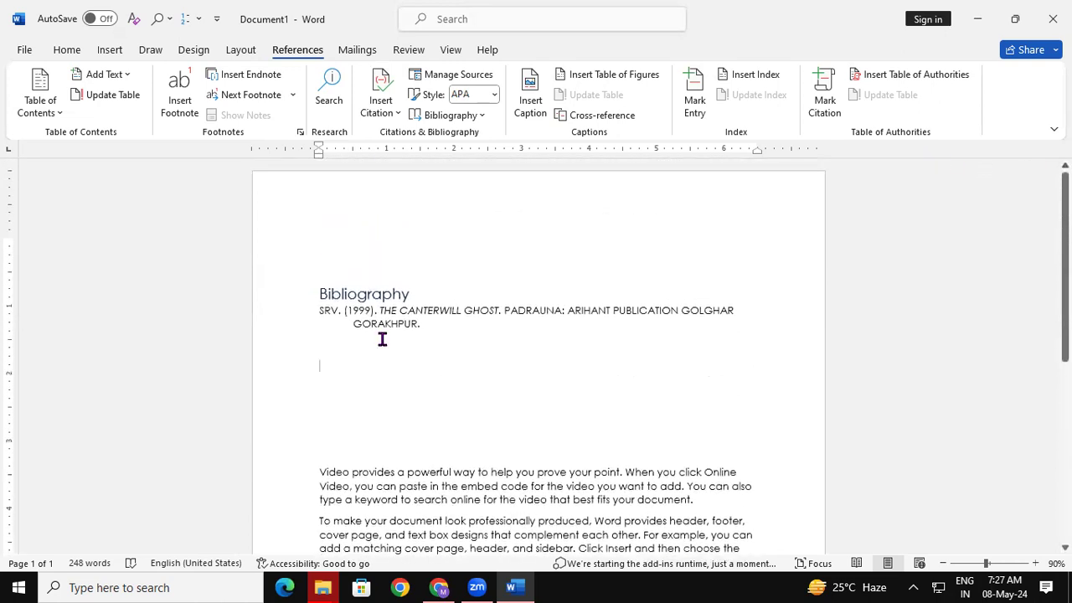
left_click(450, 115)
left_click(508, 237)
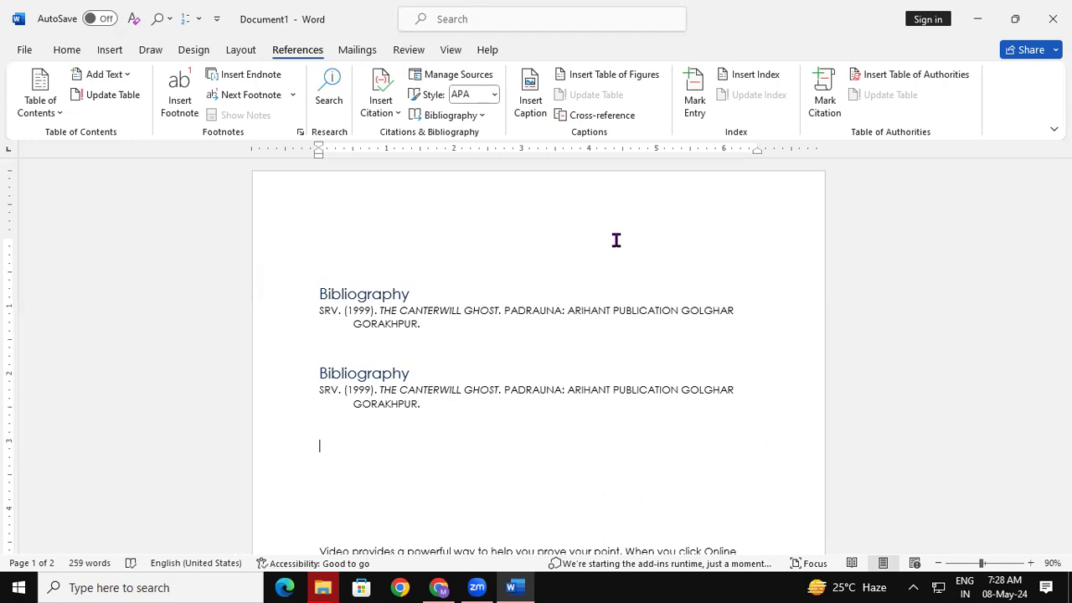
Create a new blank document and fill it with sample text using =RAND().
key("ctrl+n")
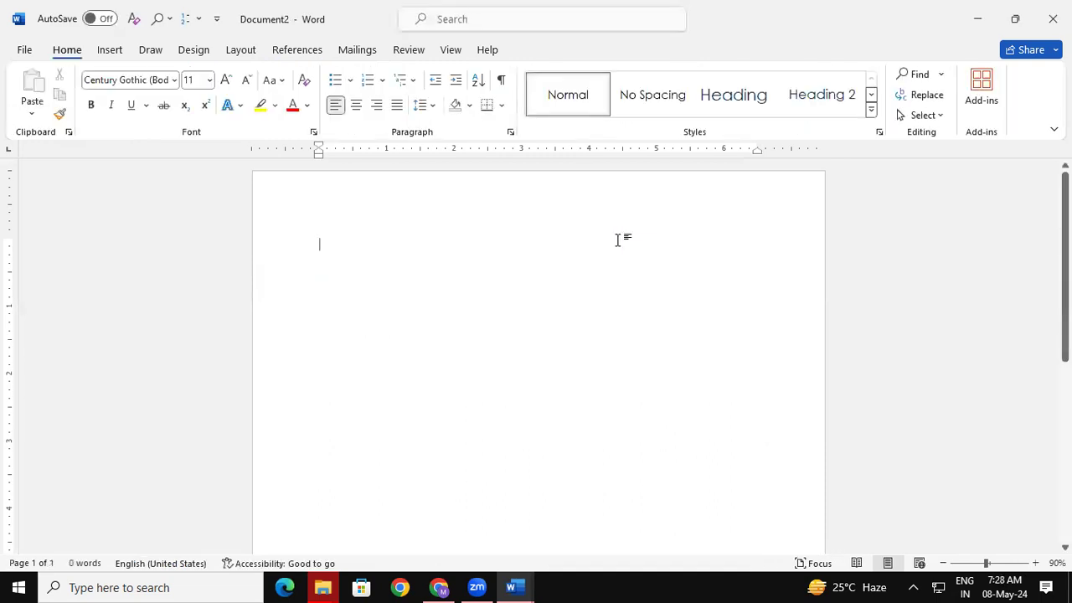
type("=RA")
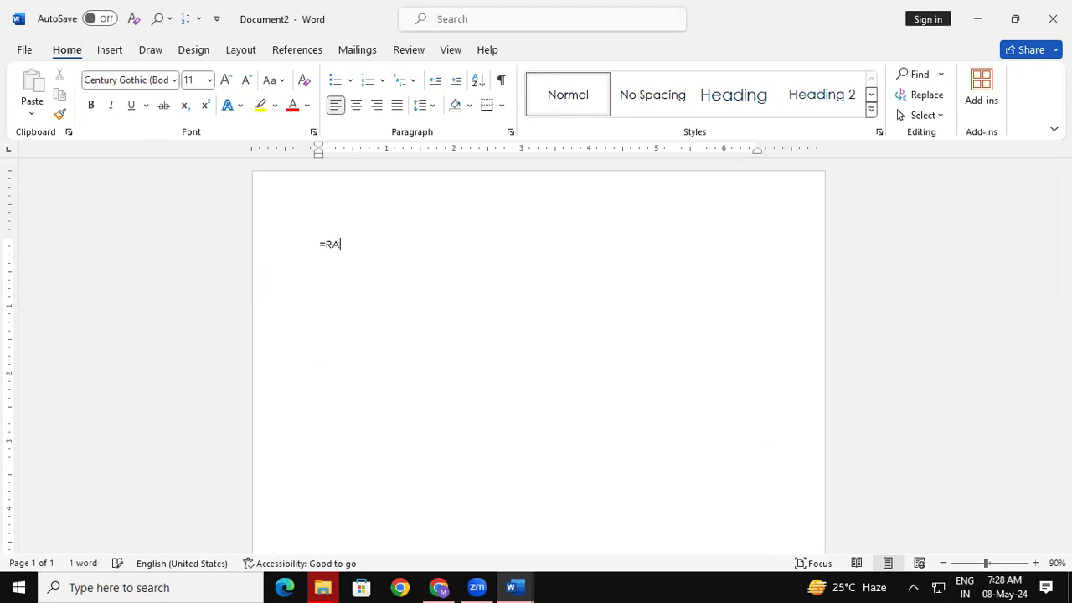
type("ND()")
key("Return")
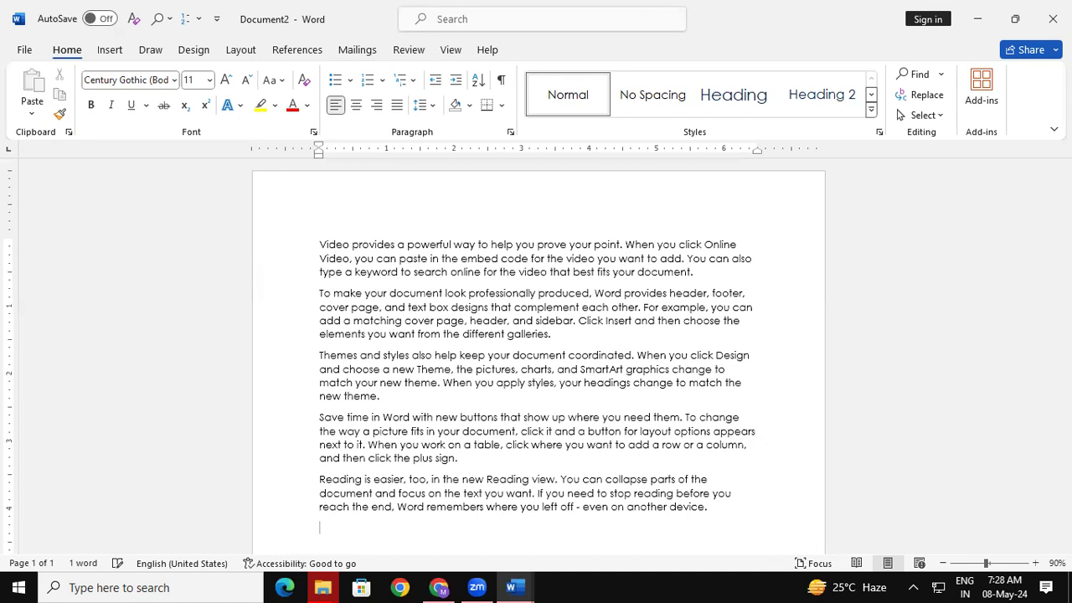
Insert ten empty lines above the first paragraph of the sample text.
key("ctrl+Home")
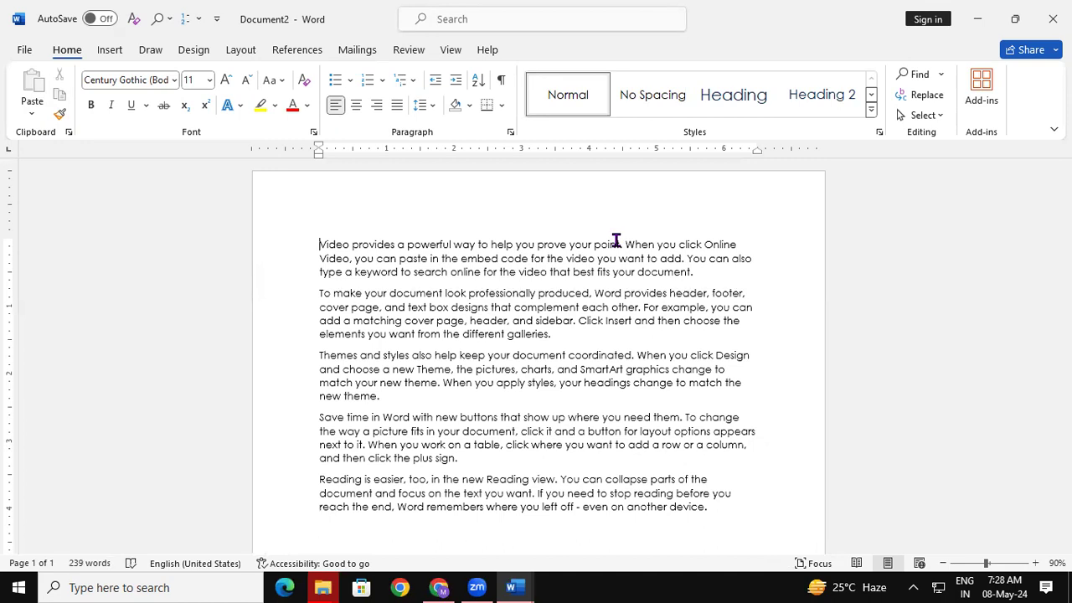
key("Return")
key("Return")
key("Return")
key("Return")
key("Return")
key("Return")
key("Return")
key("Return")
key("Return")
key("Return")
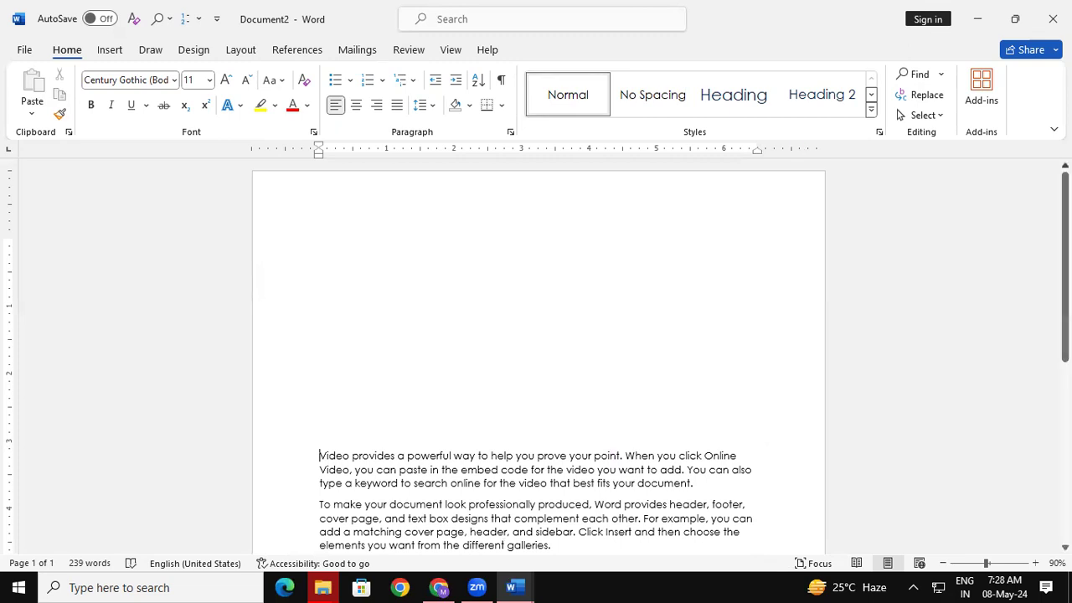
Start a new citation source of type Book for the phrase "you want from the different galleries" in the second paragraph.
scroll(537, 356, "down", 1)
scroll(1029, 548, "down", 1)
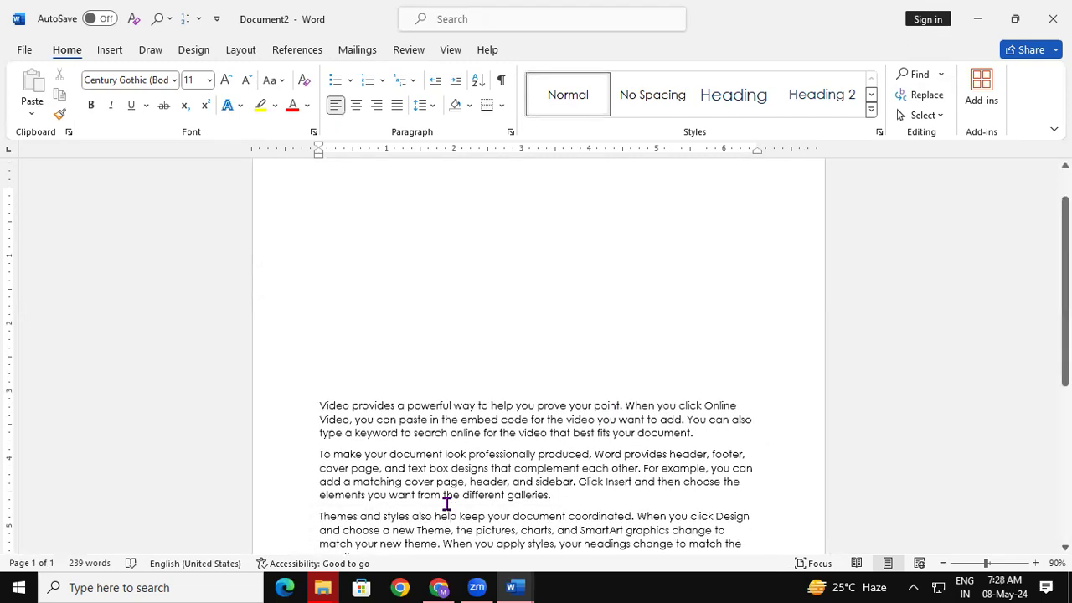
left_click_drag(370, 495, 524, 500)
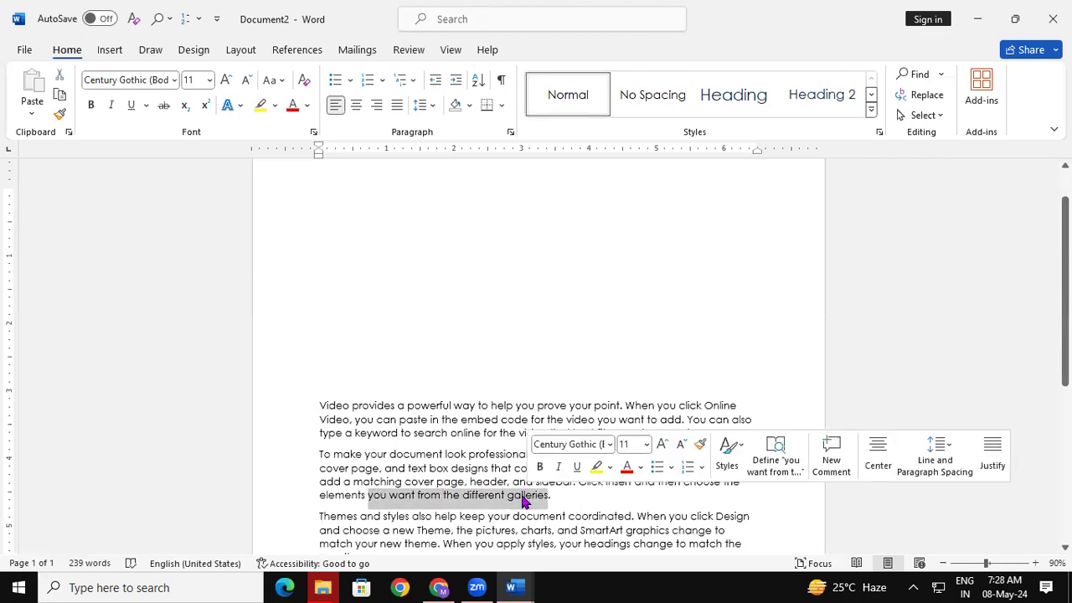
left_click(297, 49)
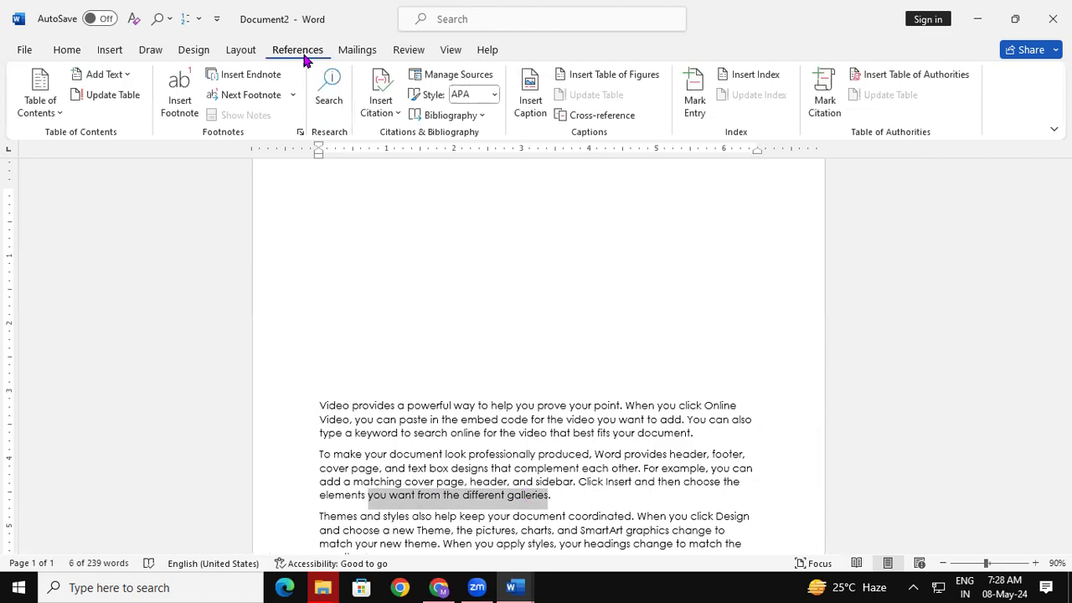
left_click(378, 113)
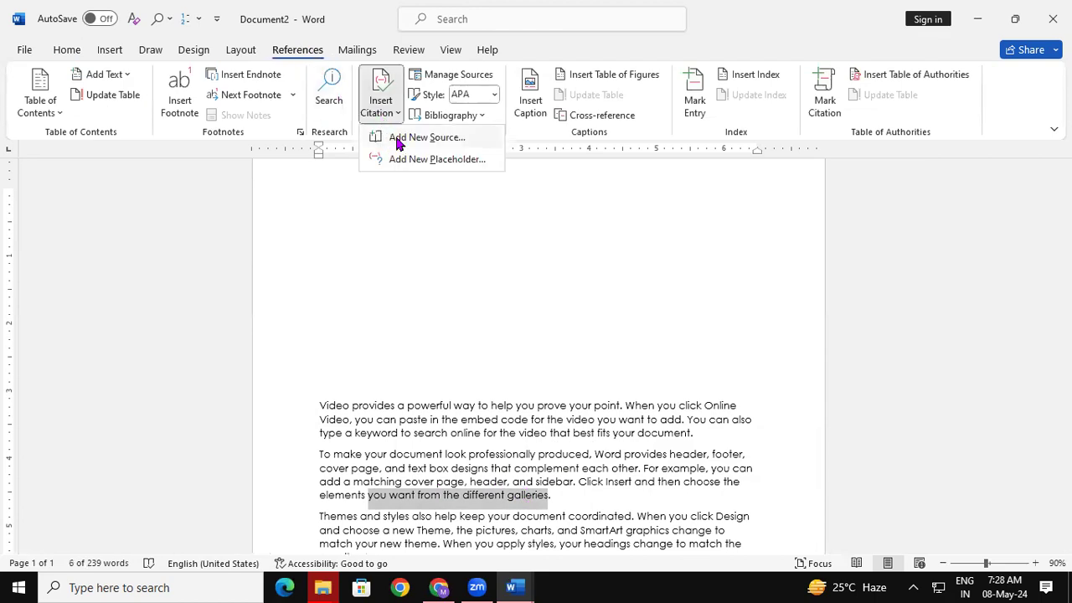
left_click(401, 139)
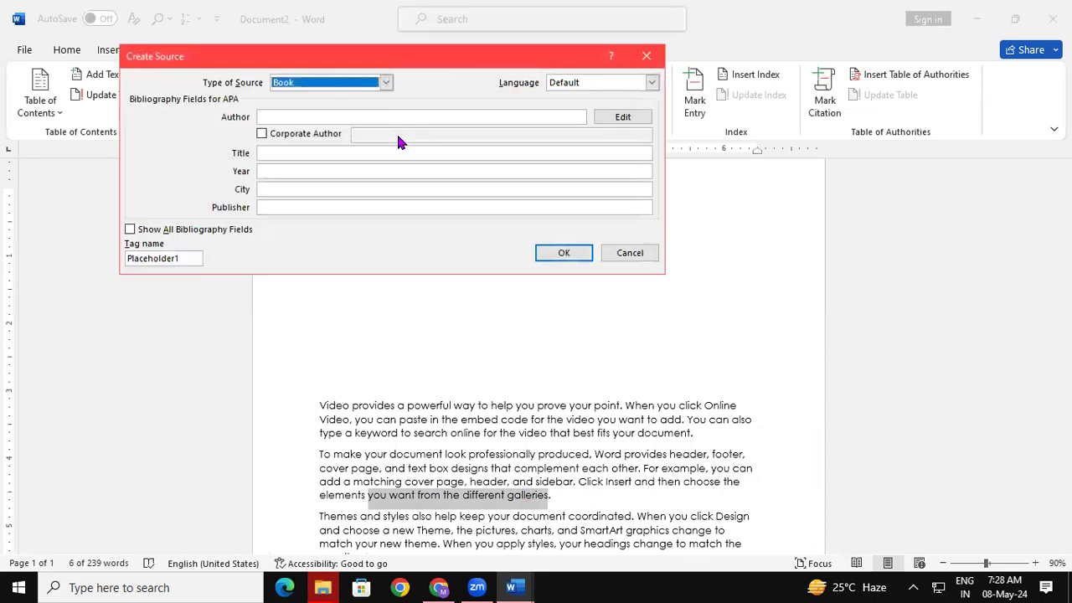
Enter the author's initials, title IM, year 20, city PDR and publisher ARH, and create the source with its citation.
left_click(288, 117)
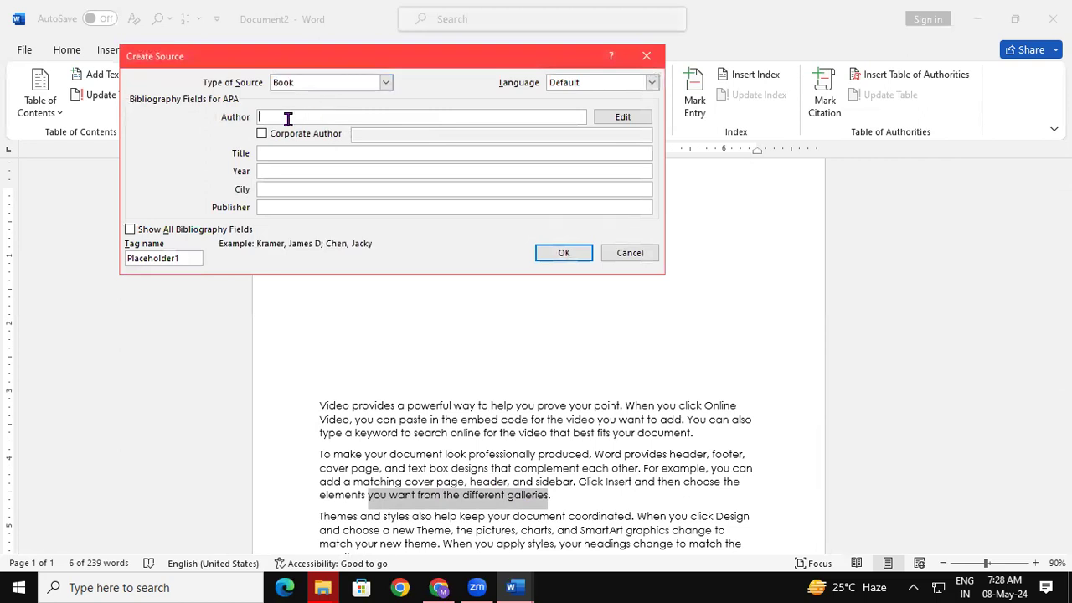
type("TR")
left_click(297, 152)
type("IM")
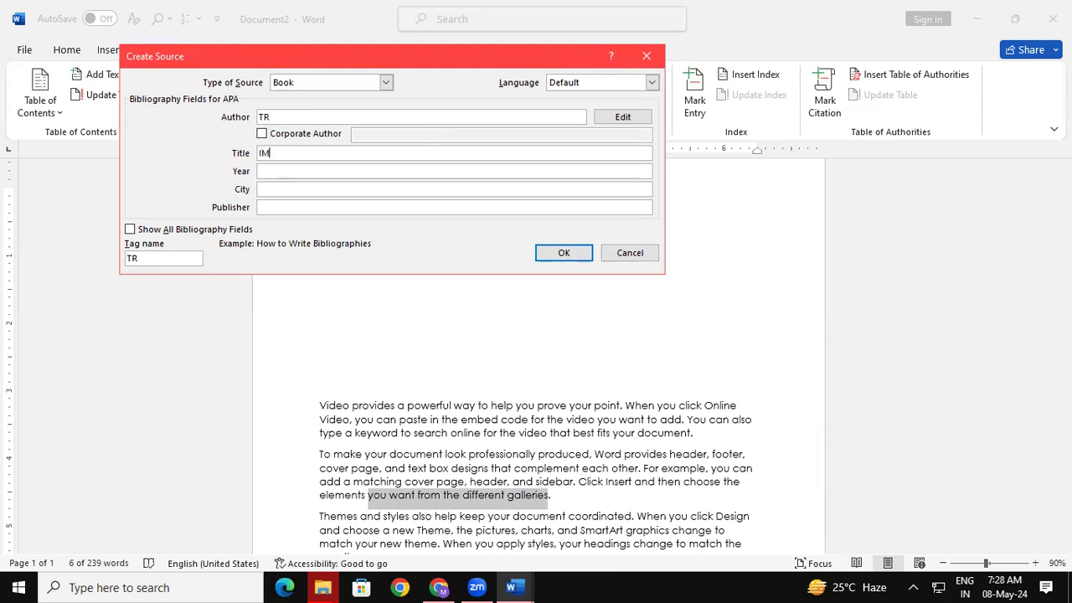
left_click(316, 171)
type("20")
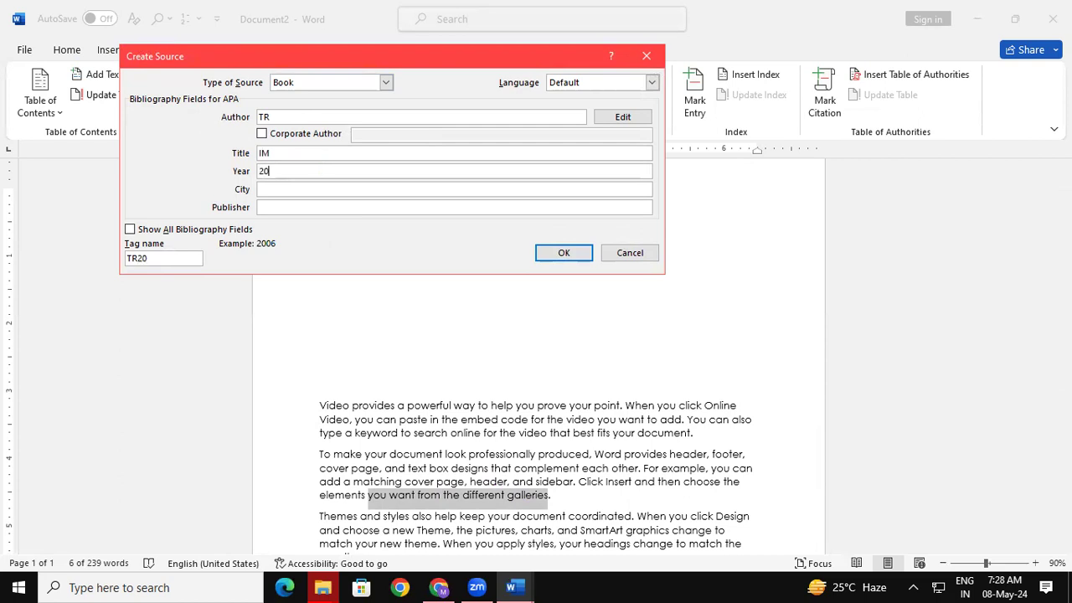
left_click(269, 189)
type("PDR")
left_click(316, 204)
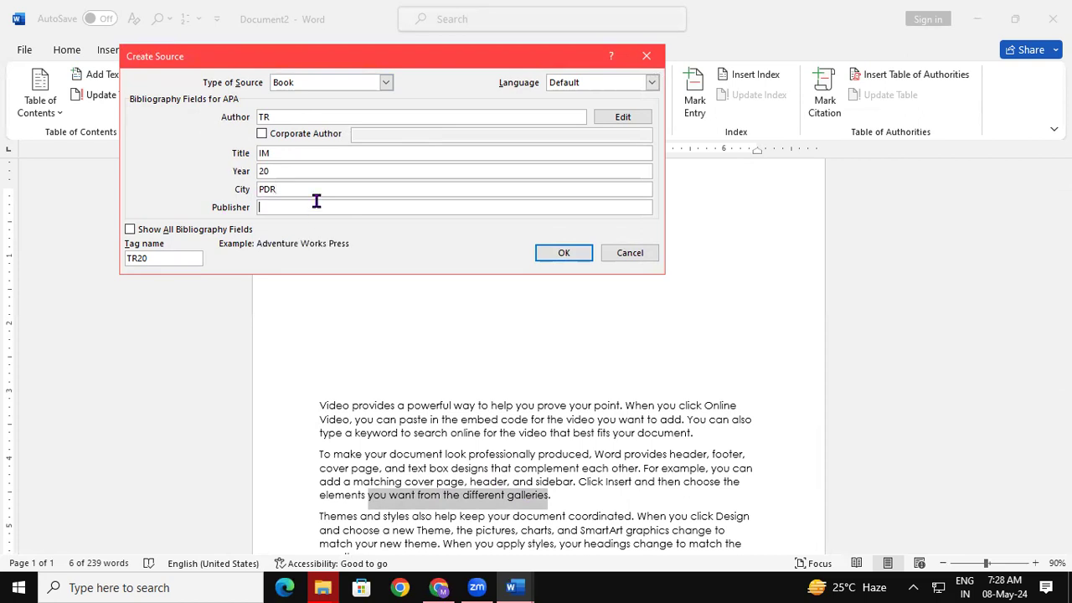
type("ARH")
left_click(545, 252)
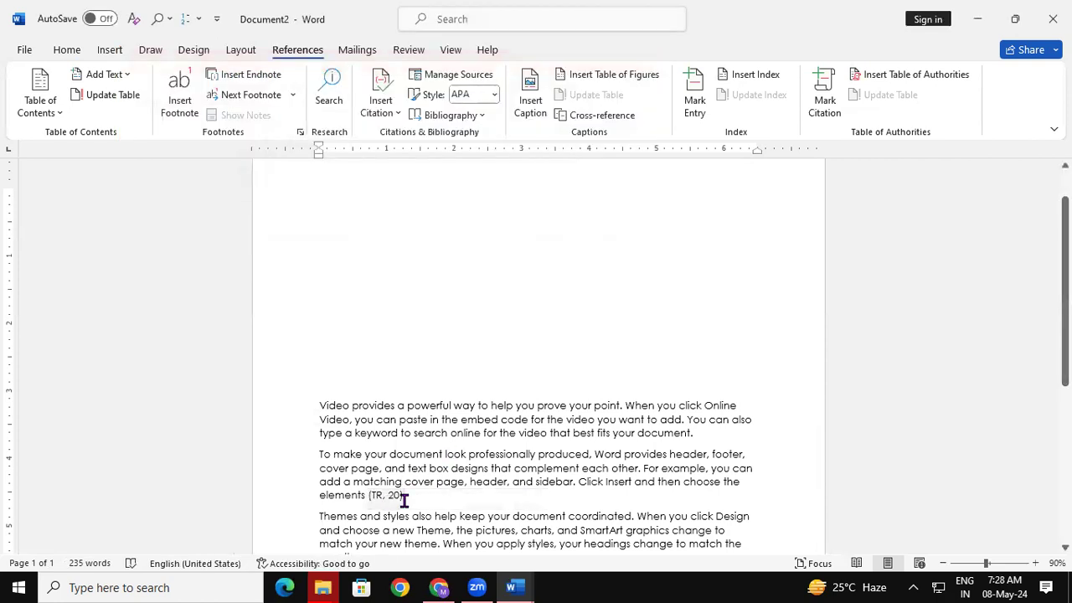
Insert the built-in Bibliography in the blank space above the first paragraph of the new document.
left_click(338, 277)
left_click(447, 118)
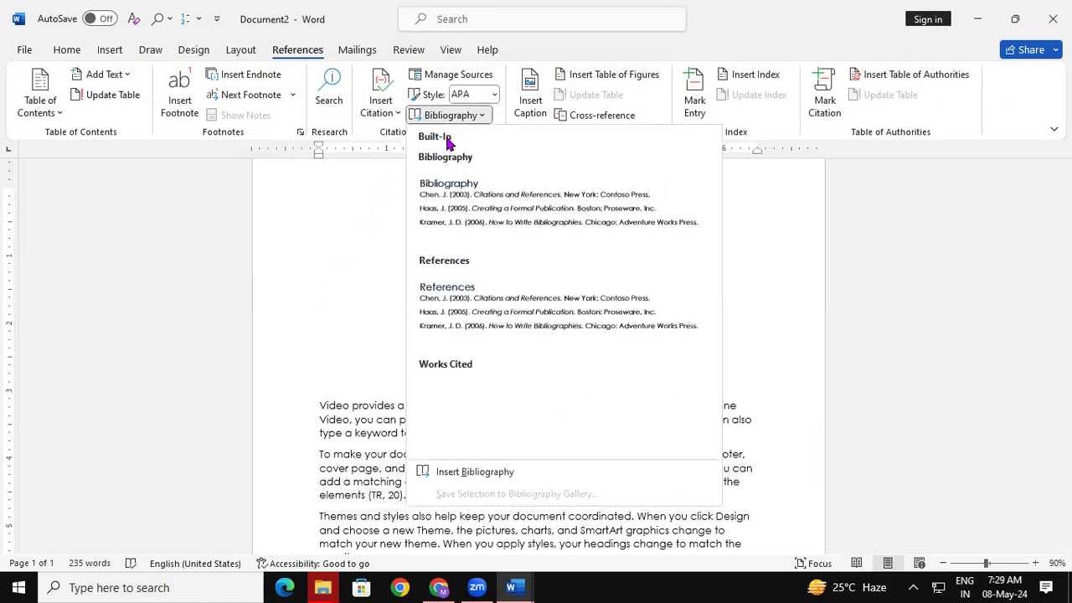
left_click(466, 193)
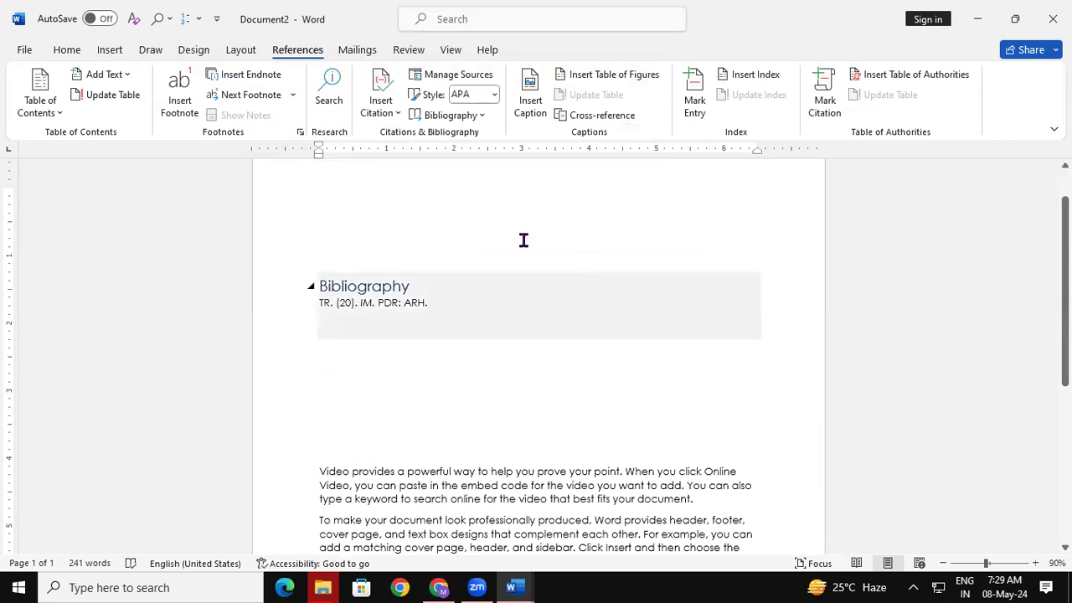
Delete The Canterwill Ghost (2020), CCC (2010) and COMICS (2023) from the master source list and close the Source Manager.
left_click(459, 75)
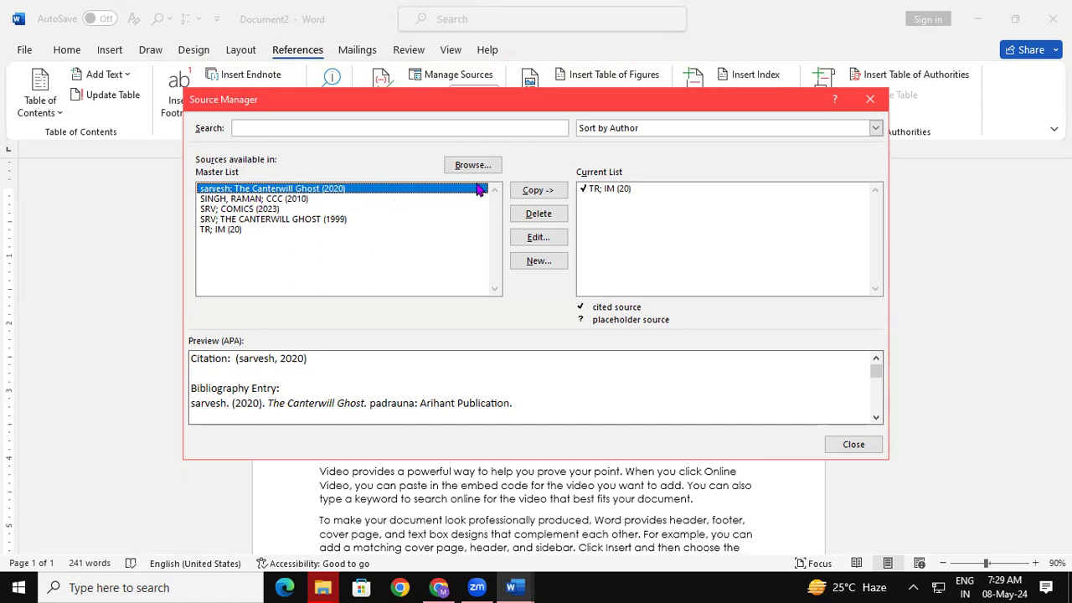
left_click(526, 215)
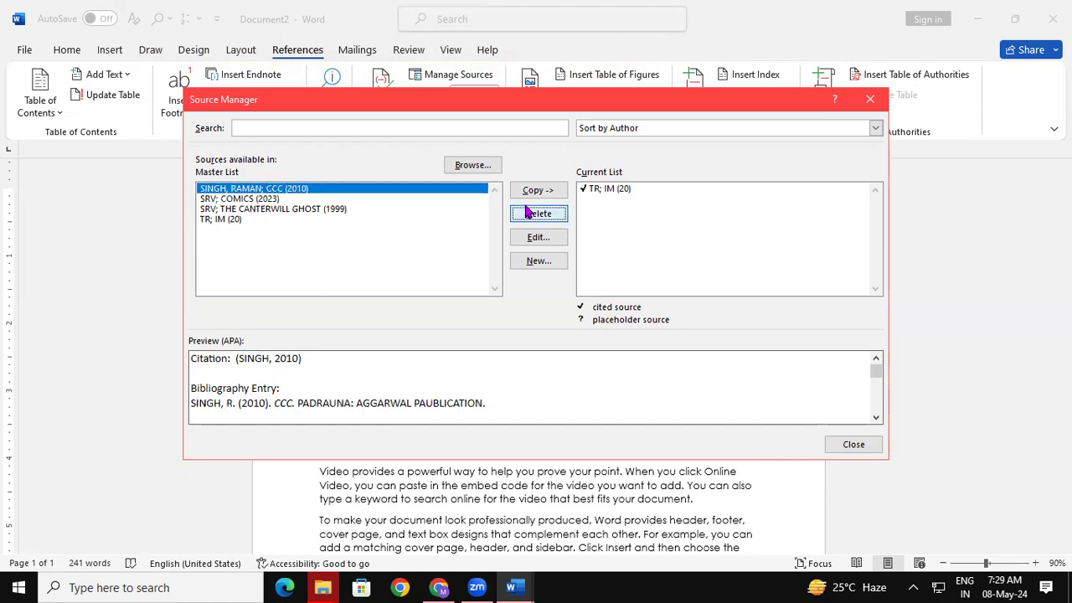
left_click(528, 213)
left_click(536, 216)
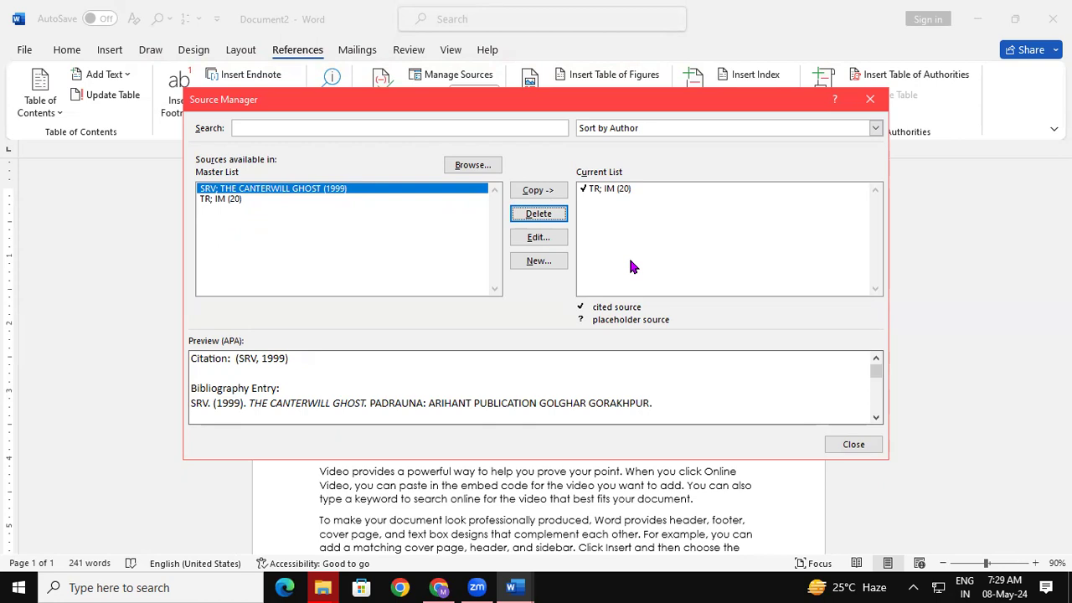
left_click(870, 100)
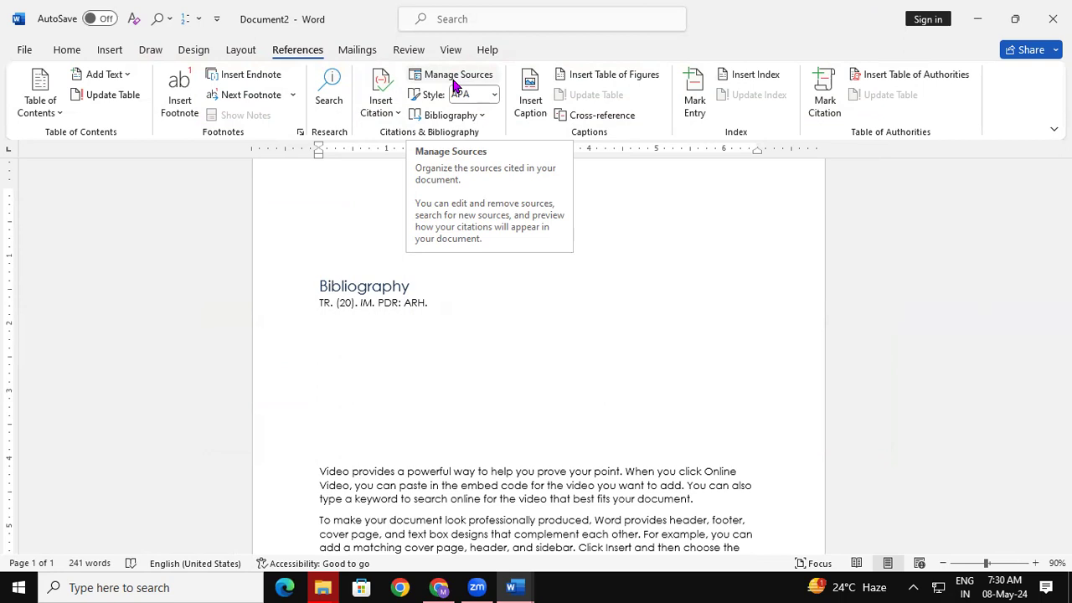
Create another blank document and fill it with sample text using =RAND(44).
left_click(637, 191)
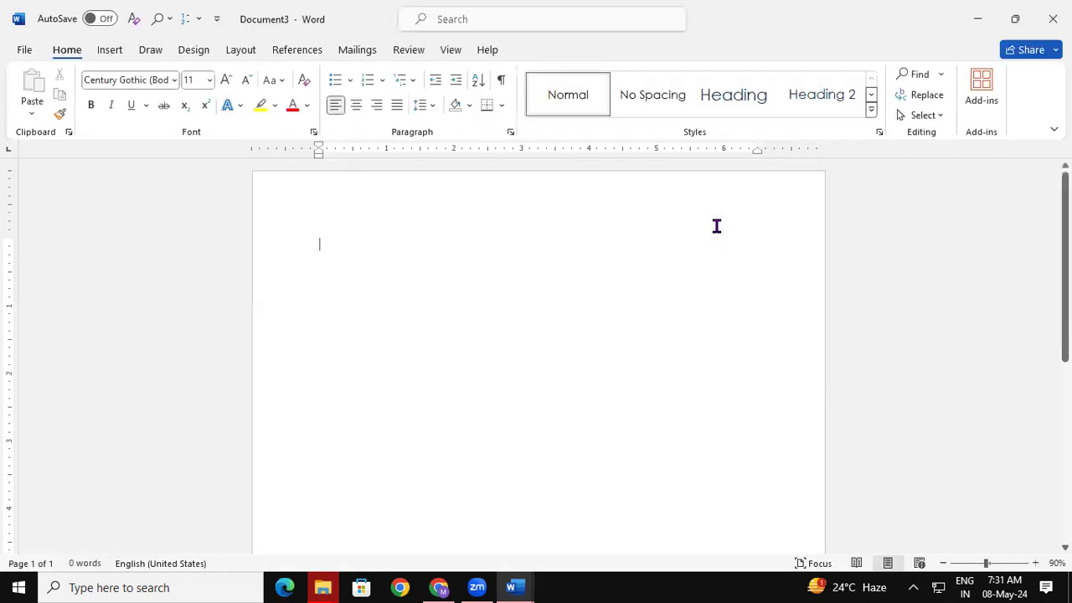
type("R")
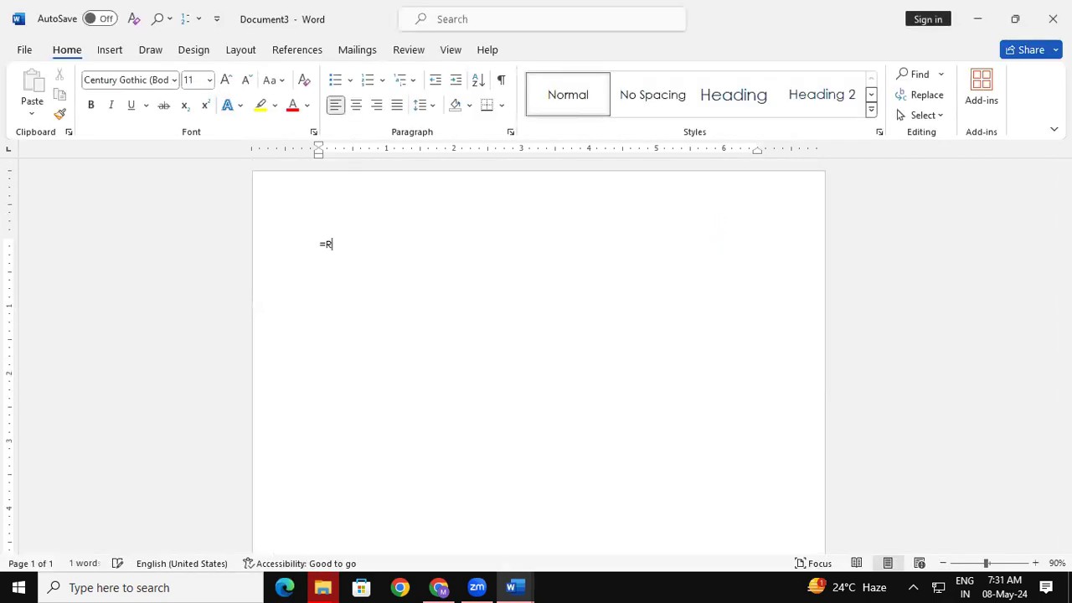
type("AND(44)")
key("Return")
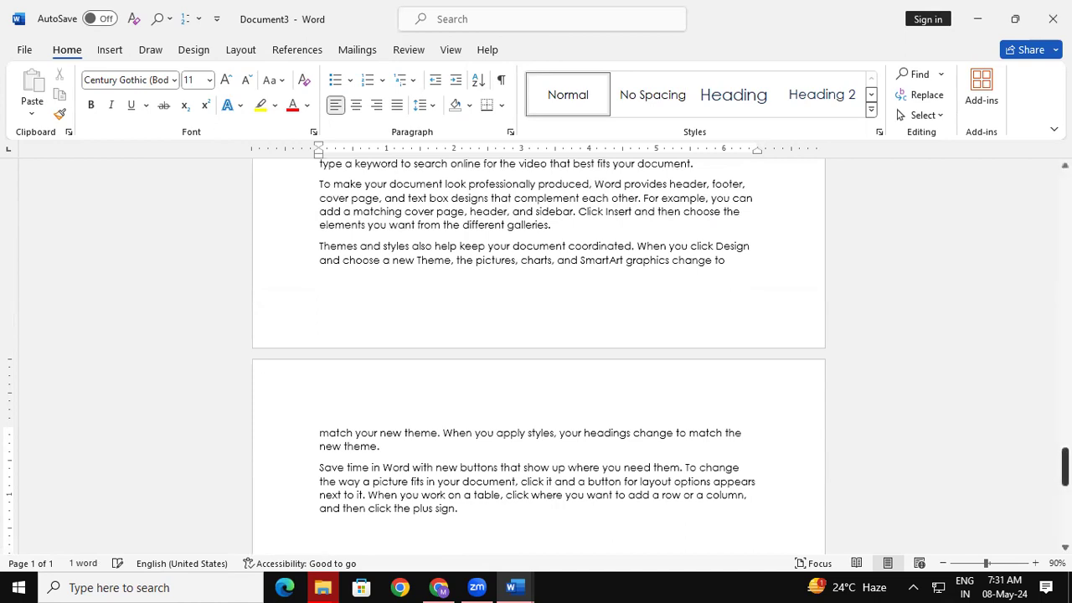
Insert nine empty lines before the first paragraph at the start of the document.
left_click_drag(1064, 466, 1064, 213)
left_click(315, 240)
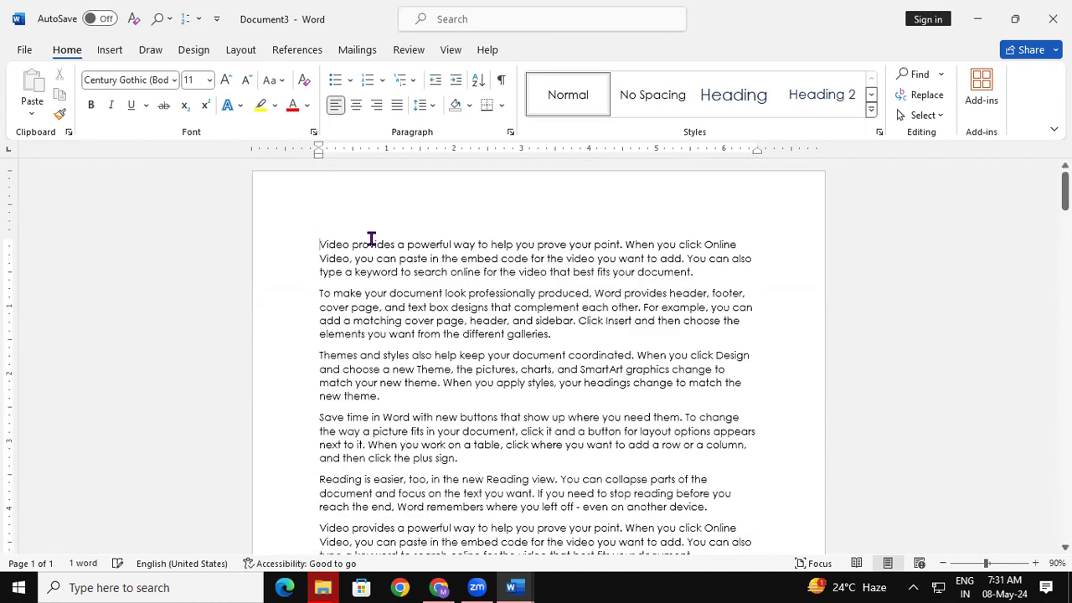
key("Return")
key("Return")
key("Return")
key("Return")
key("Return")
key("Return")
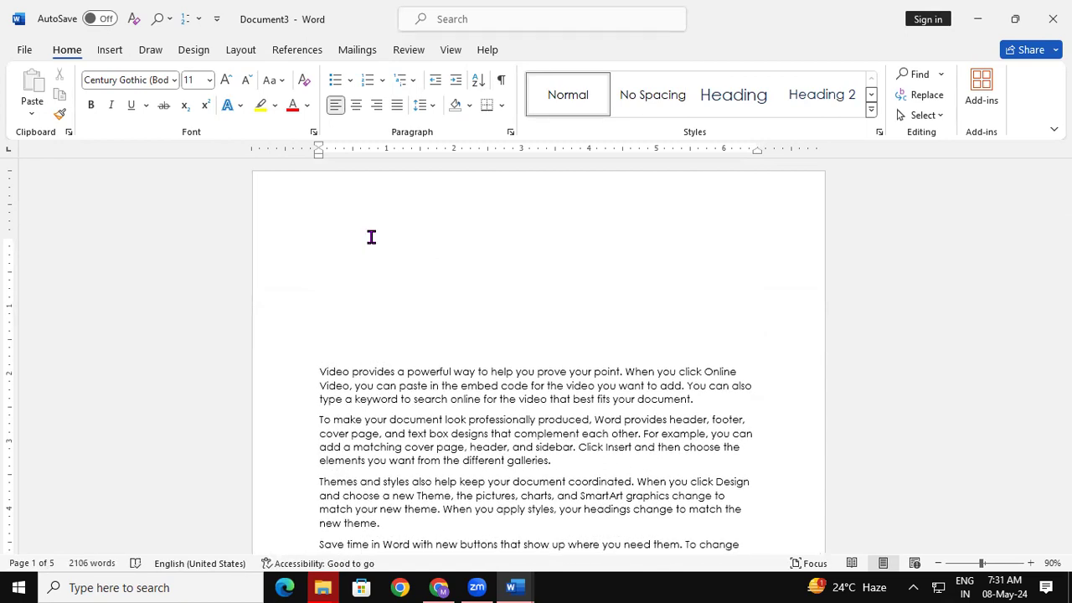
key("Return")
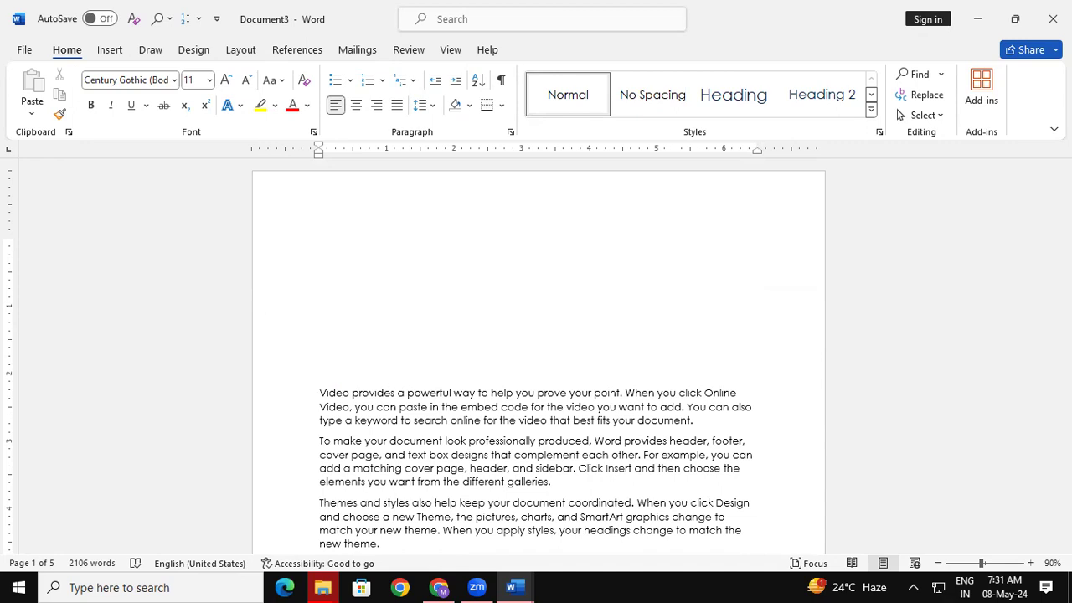
key("Return")
key("Return")
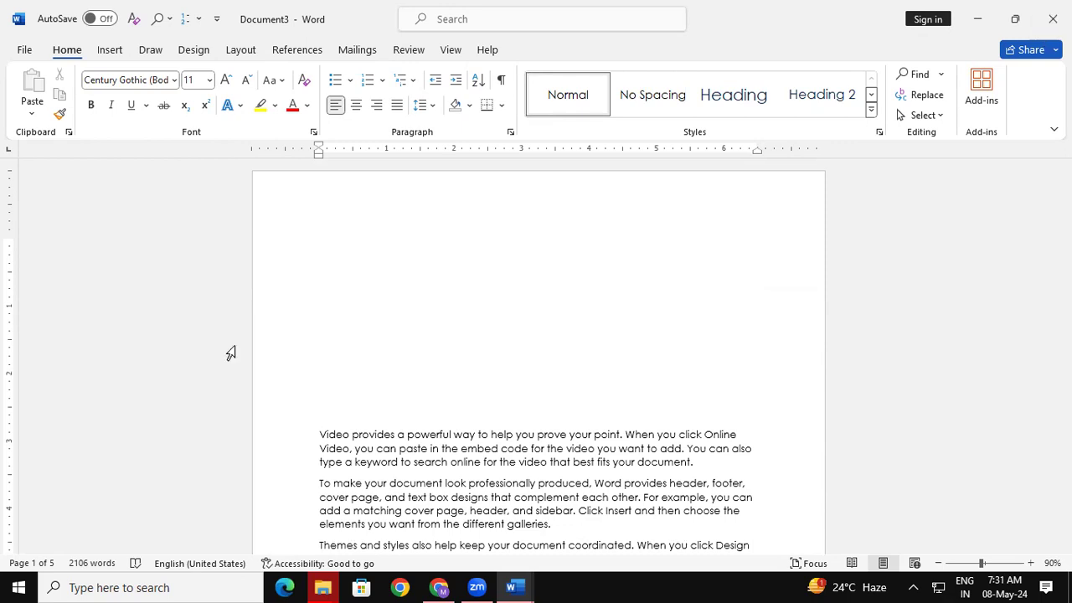
Insert the picture EEEE from this device in the blank space above the first paragraph on page 1.
left_click(316, 394)
left_click(110, 50)
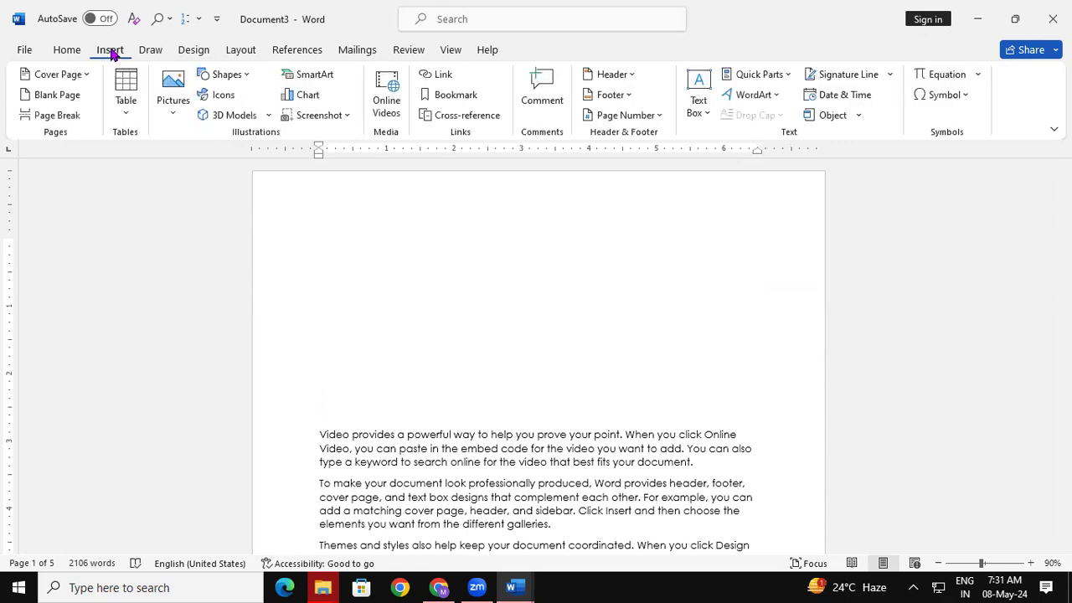
left_click(173, 84)
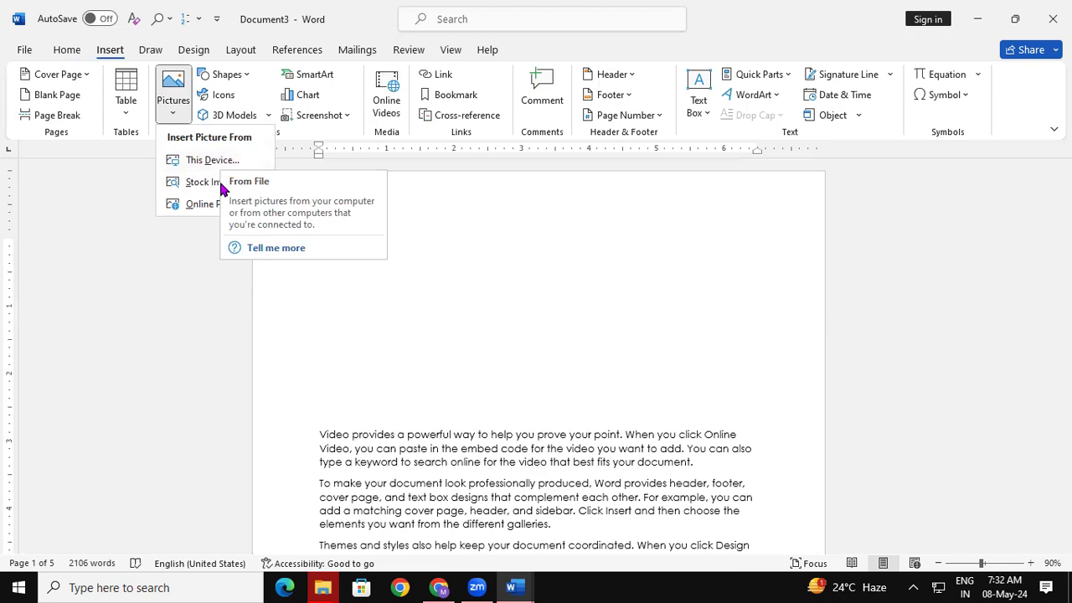
left_click(194, 159)
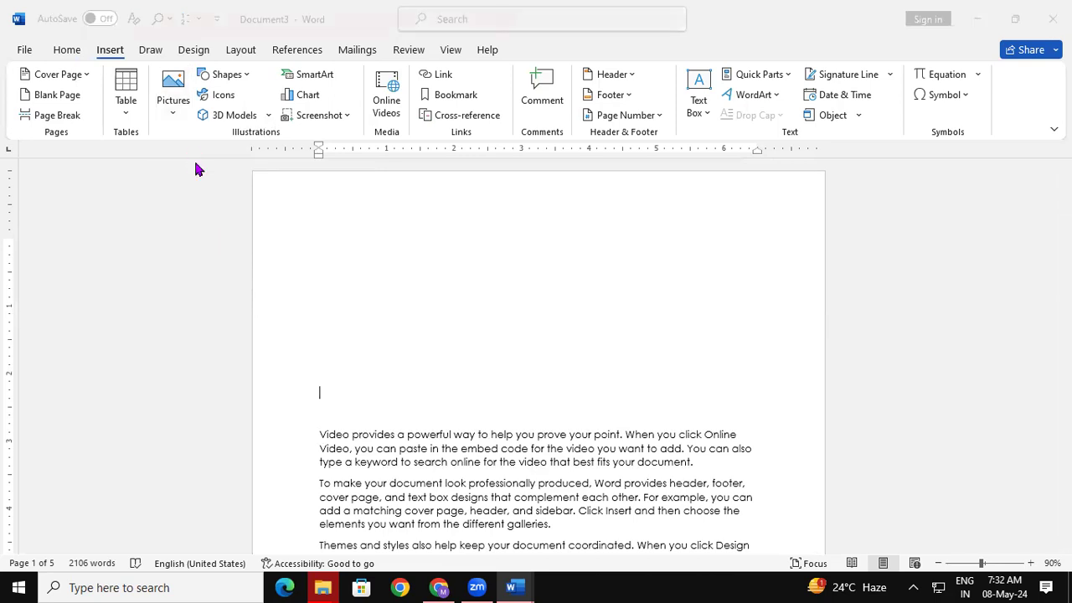
left_click_drag(523, 152, 519, 252)
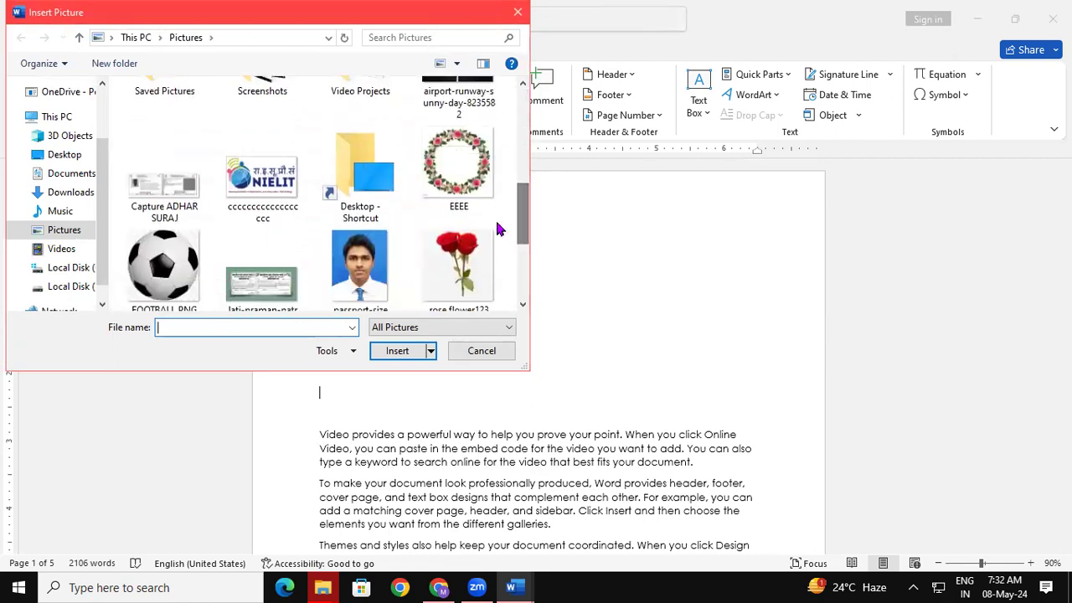
left_click(466, 213)
left_click(412, 352)
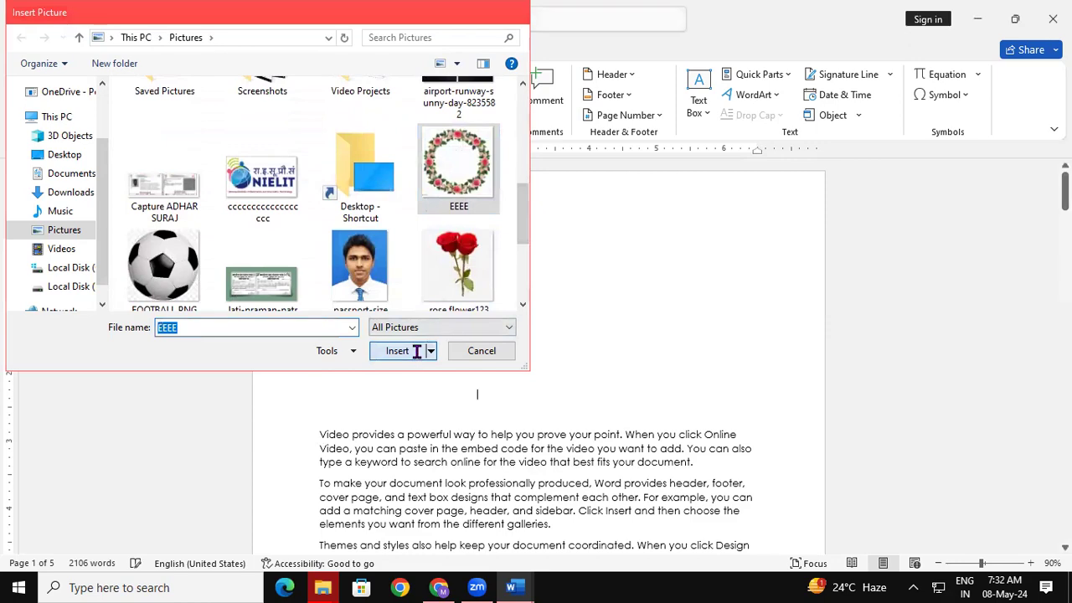
Add an empty line before the first paragraph on page 3.
scroll(672, 372, "down", 5)
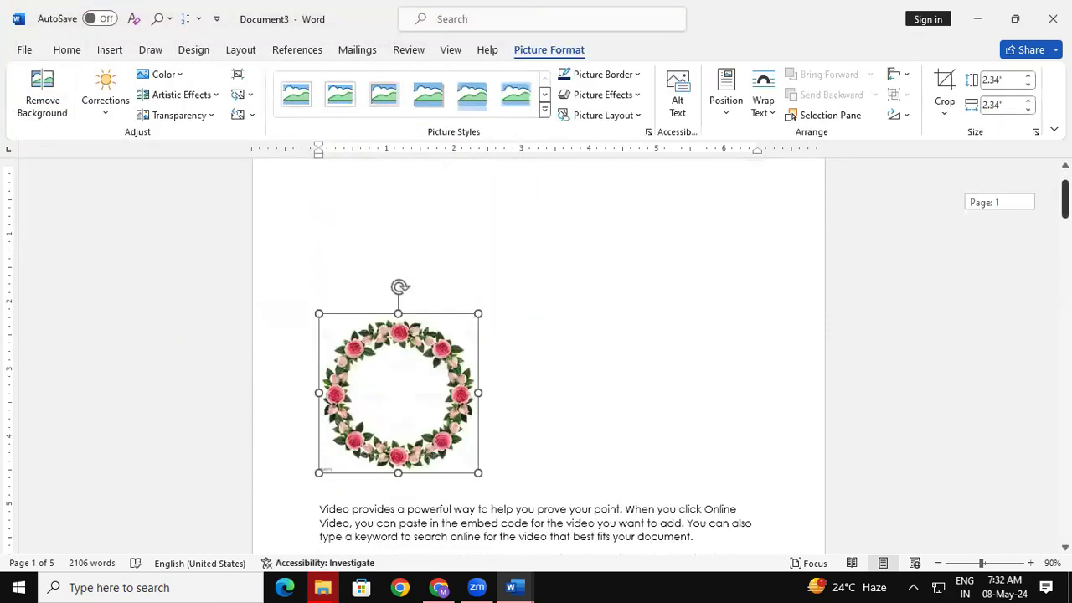
scroll(538, 356, "down", 15)
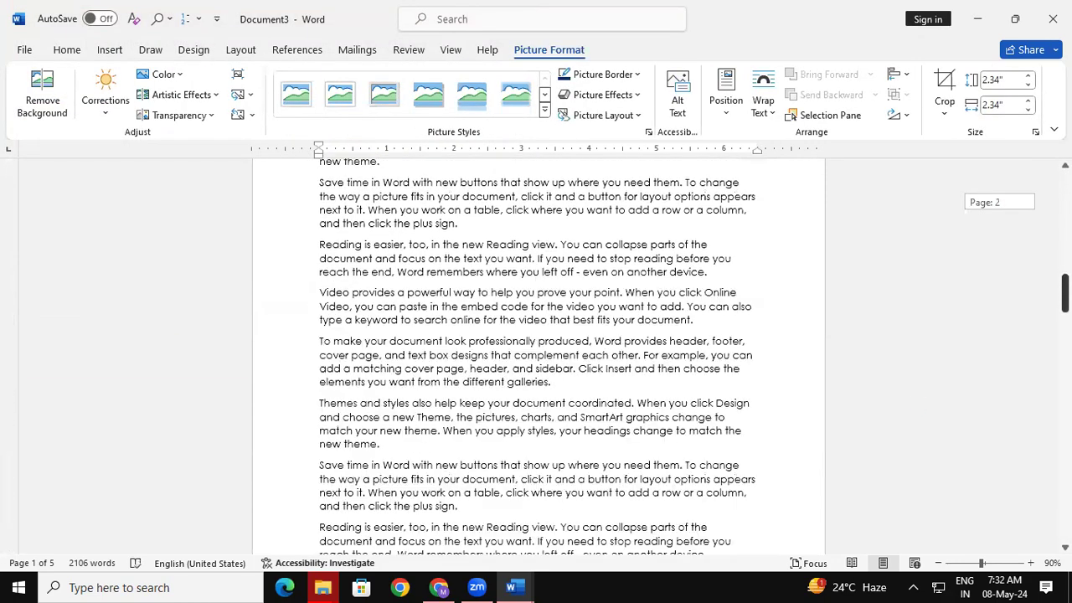
scroll(577, 352, "down", 3)
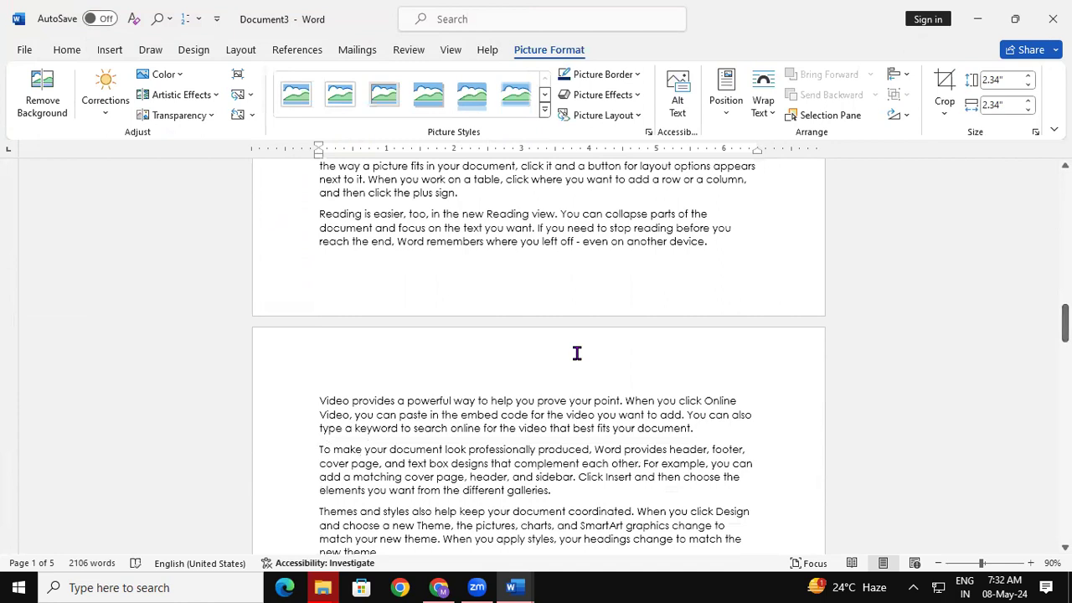
left_click(317, 402)
key("Return")
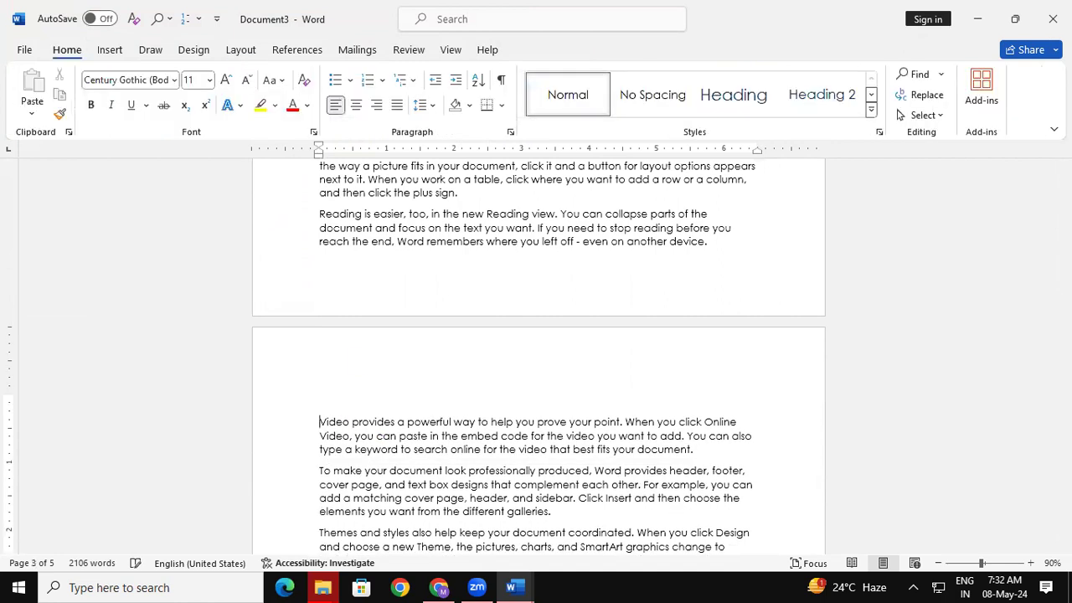
Insert the airplane picture TTYYYYY from this device on the empty line at the start of page 3.
left_click(105, 52)
left_click(175, 109)
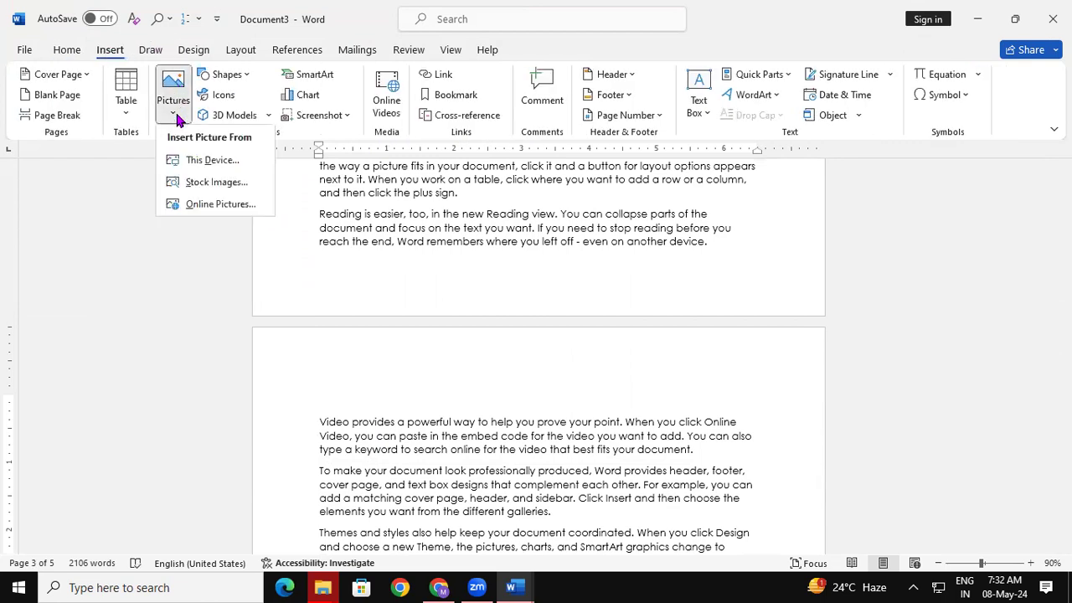
left_click(186, 159)
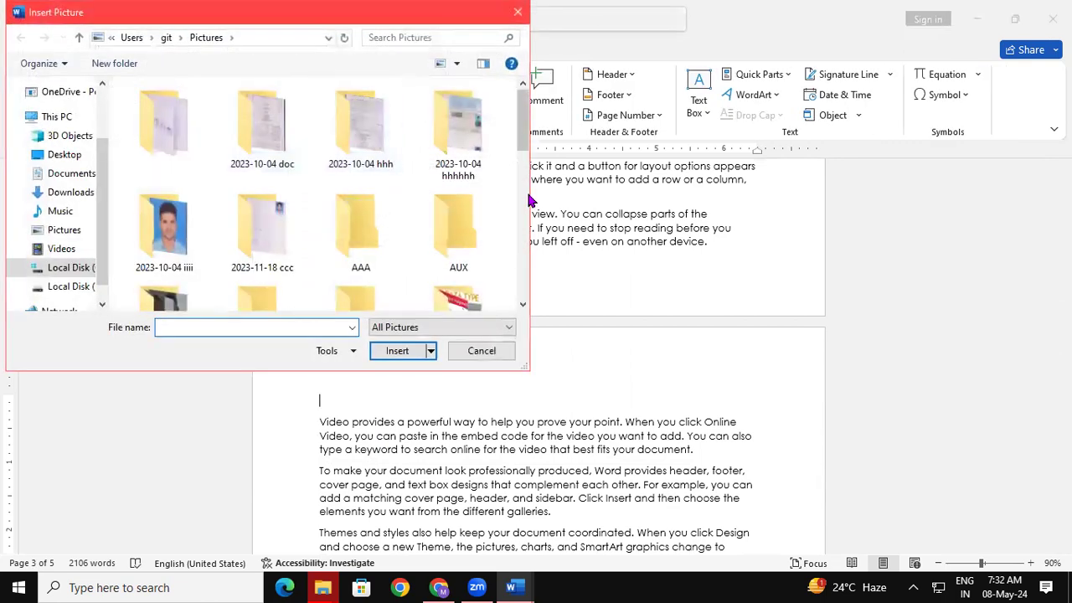
left_click_drag(523, 145, 527, 206)
scroll(436, 235, "down", 5)
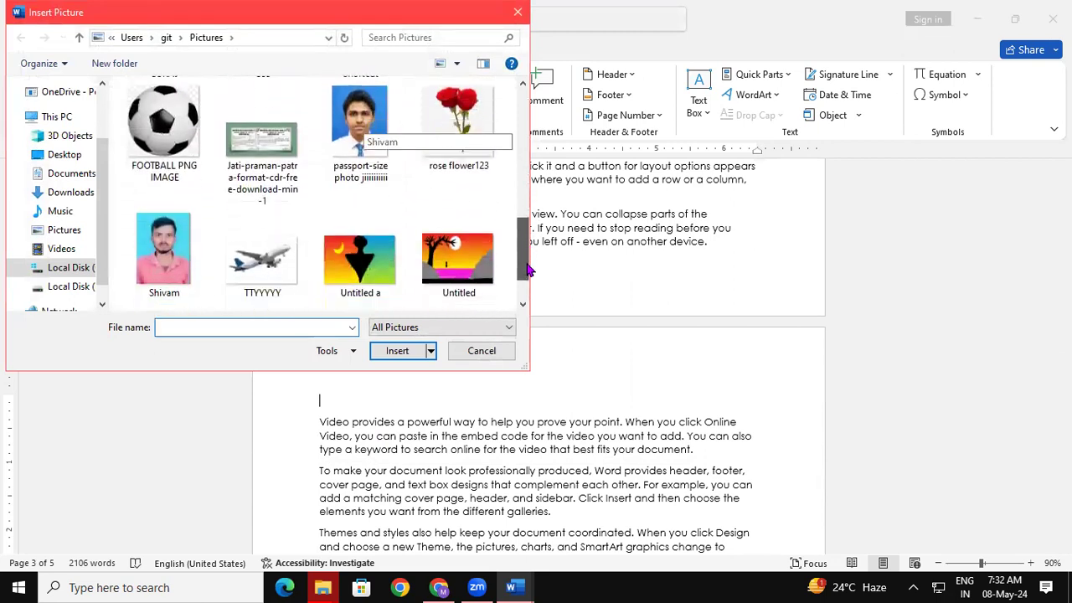
left_click(266, 224)
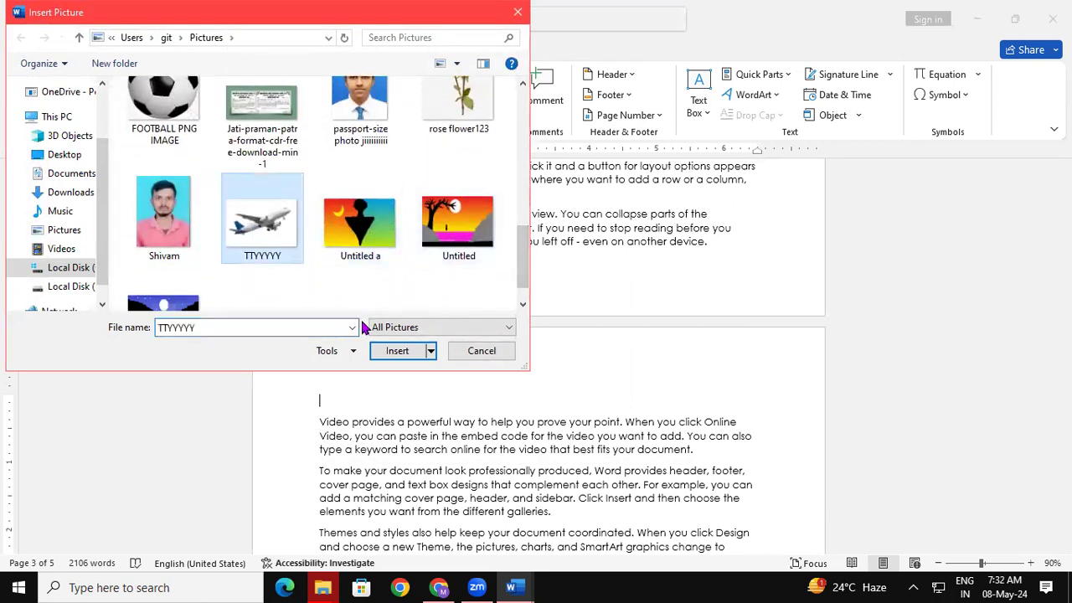
left_click(388, 352)
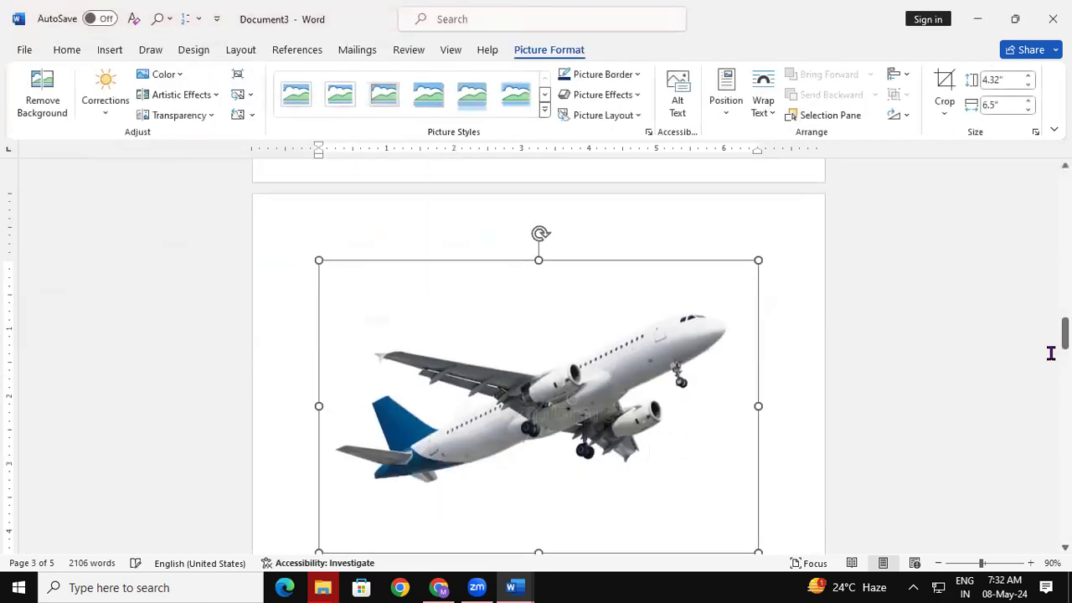
Shrink the airplane picture to about 2.55" high and 3.21" wide, then deselect it.
left_click_drag(1063, 310, 1065, 334)
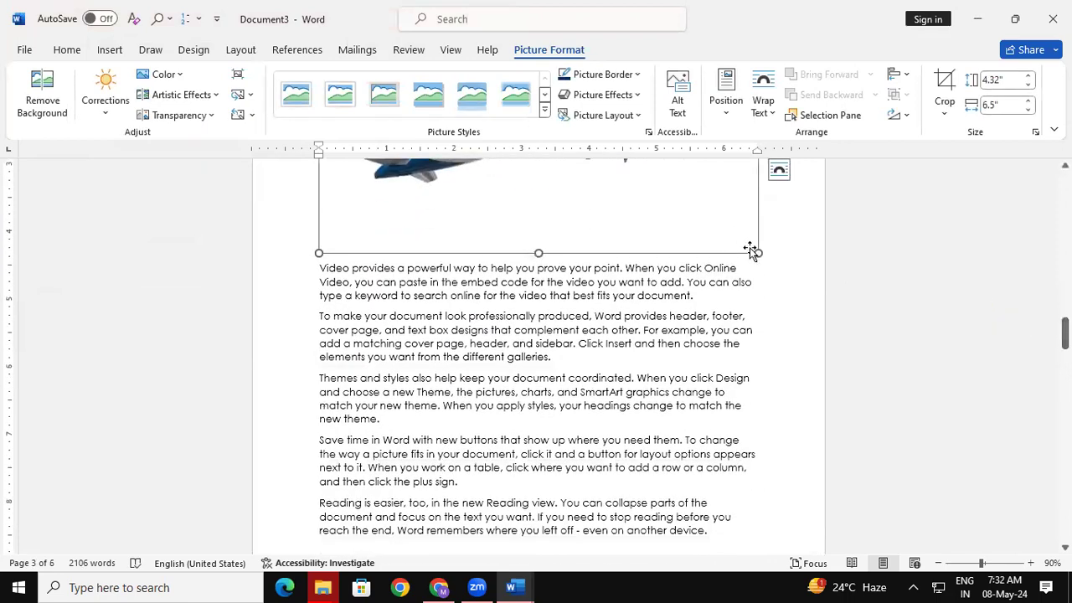
left_click_drag(755, 253, 410, 158)
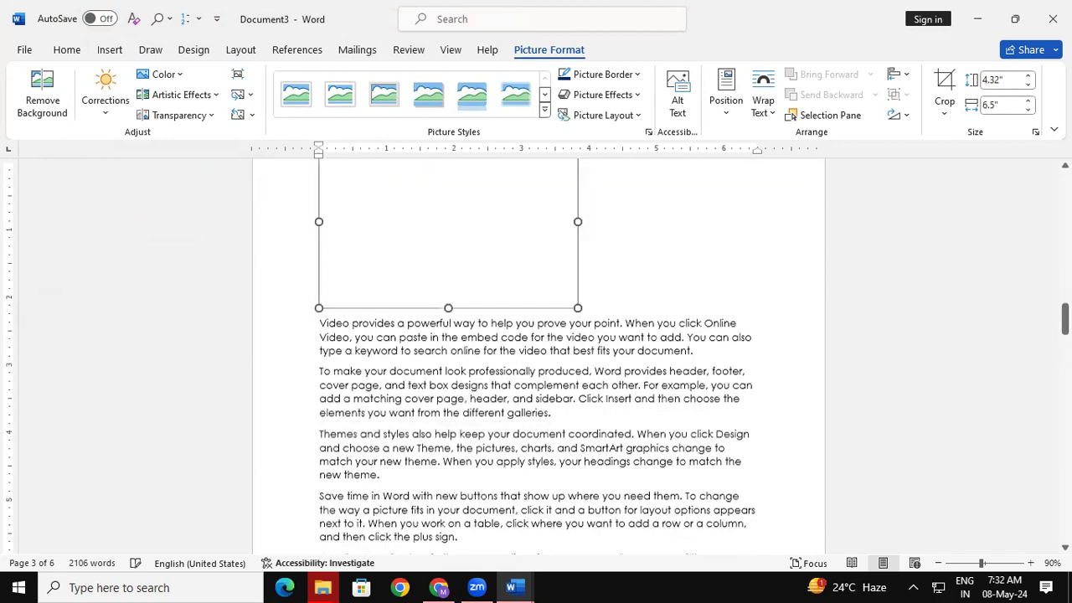
left_click_drag(1066, 325, 1065, 311)
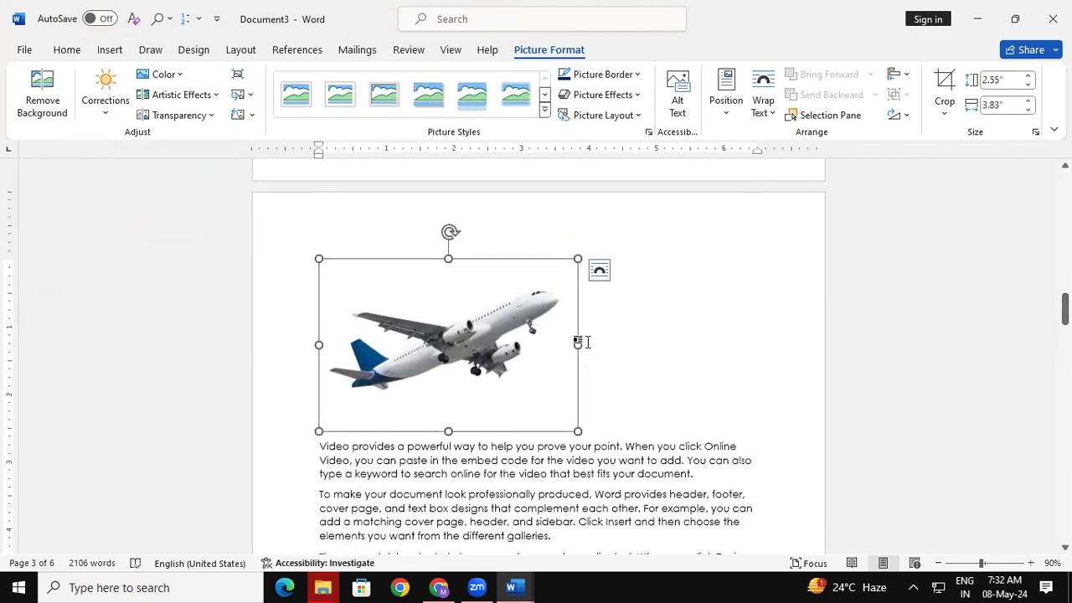
left_click_drag(577, 340, 536, 342)
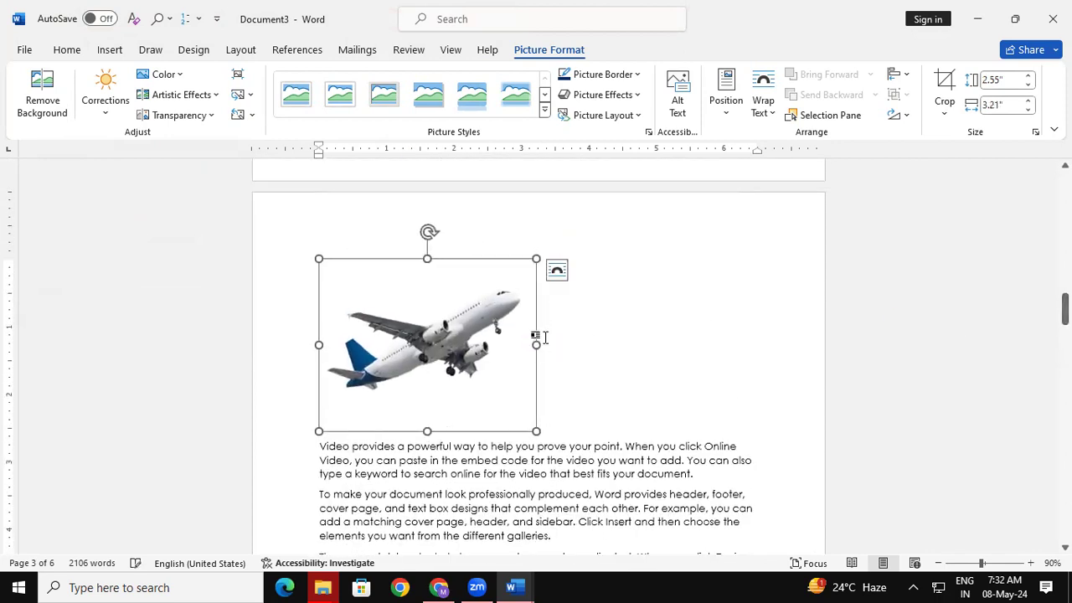
left_click(969, 304)
Add an empty line before the "Save time in Word" paragraph that begins page 5.
left_click_drag(1065, 307, 1065, 429)
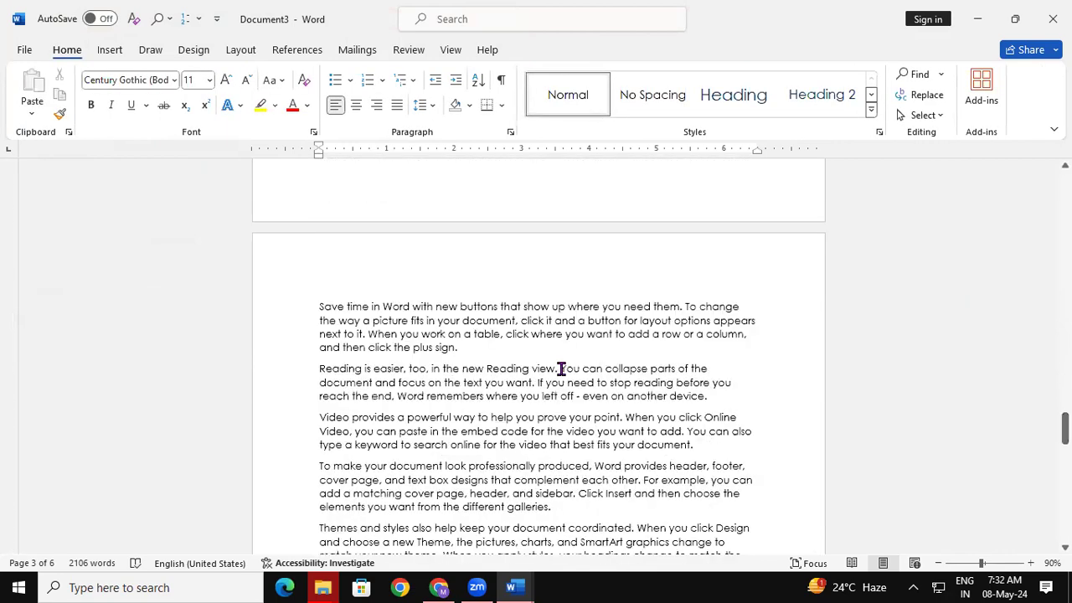
left_click(317, 306)
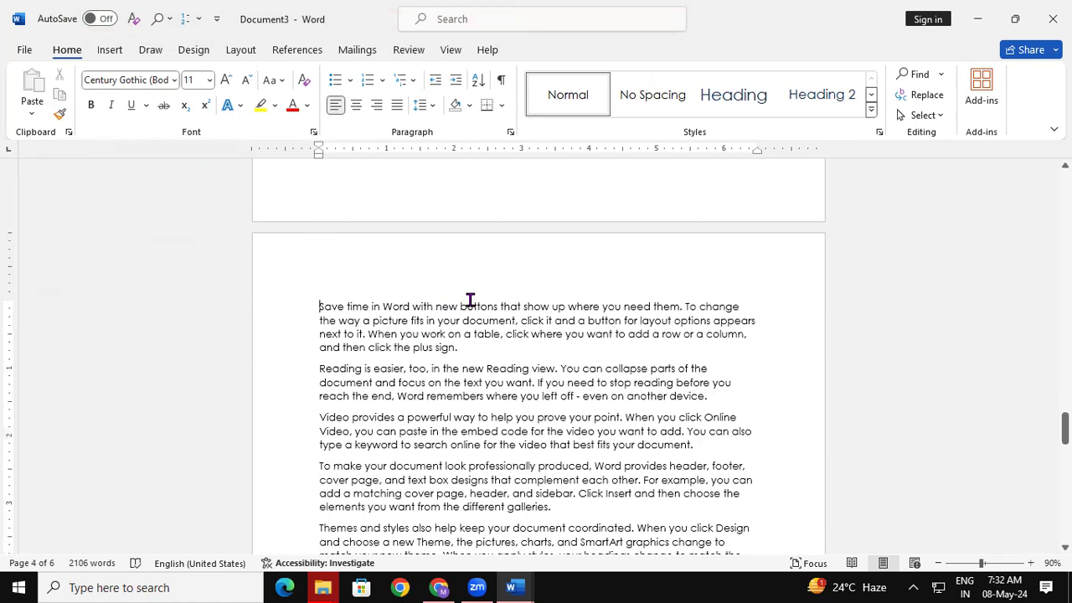
key("Return")
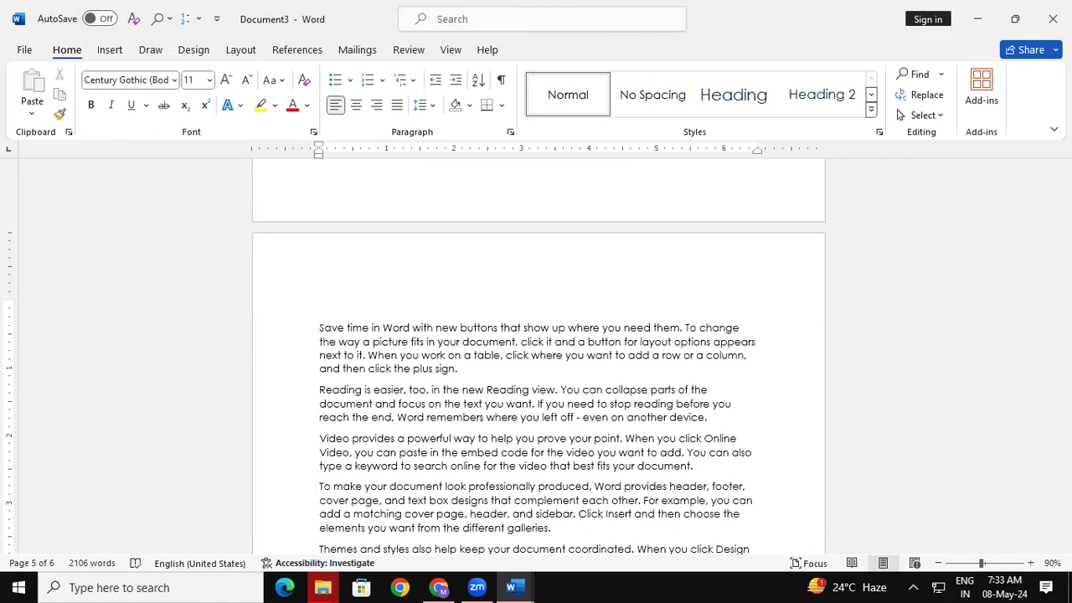
Insert the picture FOOTBALL PNG IMAGE from this device on the empty line at the start of page 5.
left_click(111, 52)
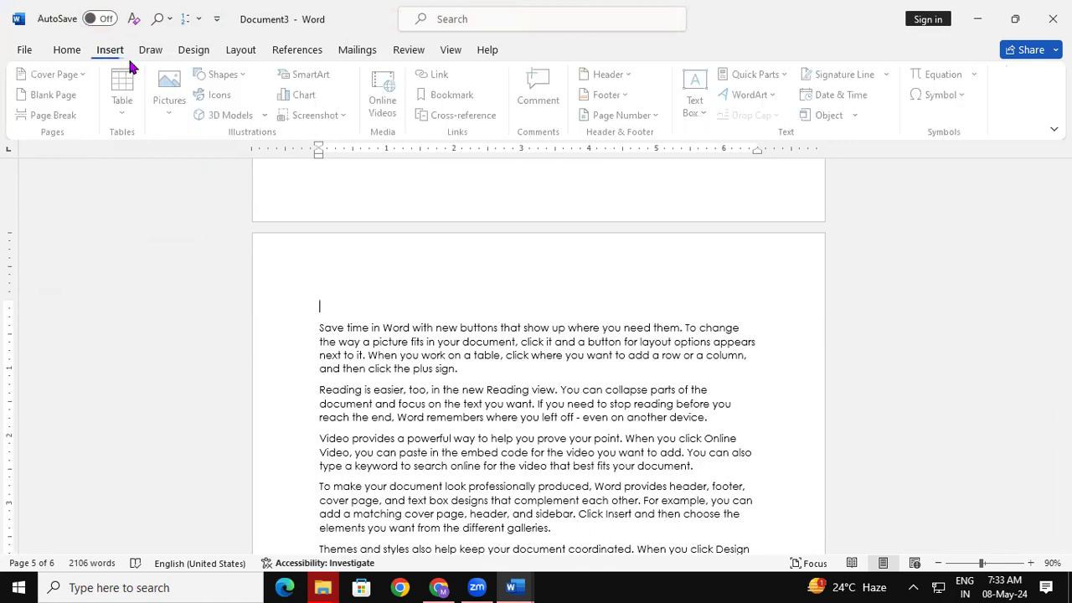
left_click(174, 107)
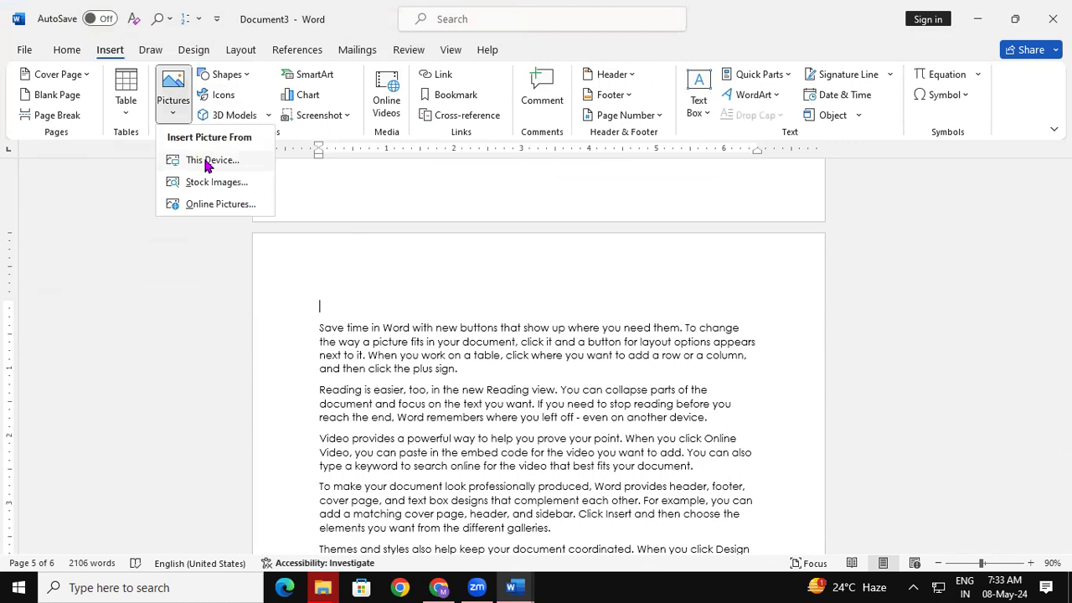
left_click(207, 161)
left_click_drag(533, 122, 532, 263)
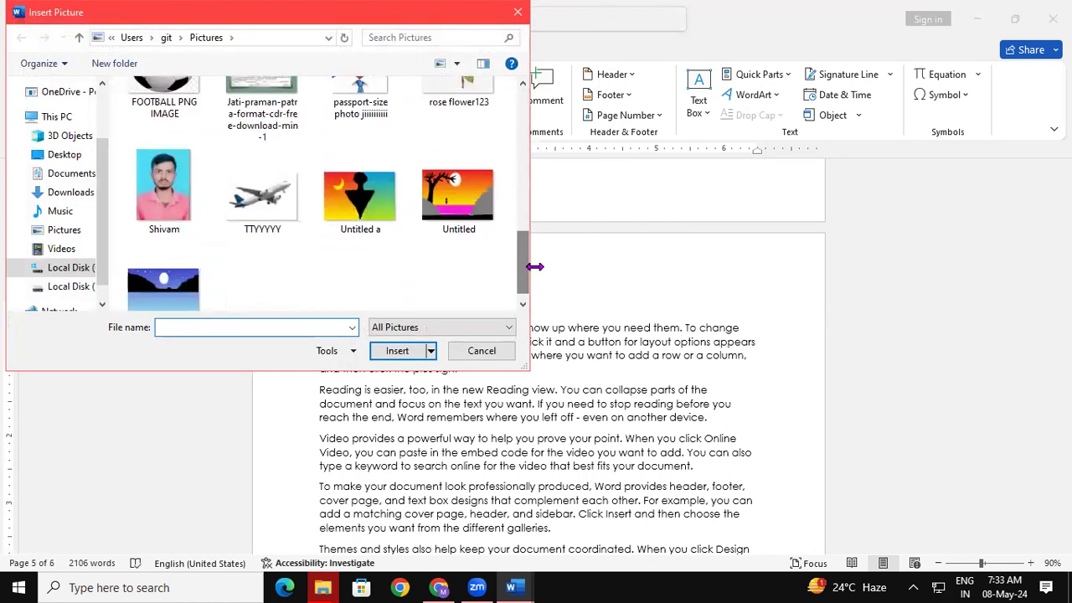
left_click(174, 211)
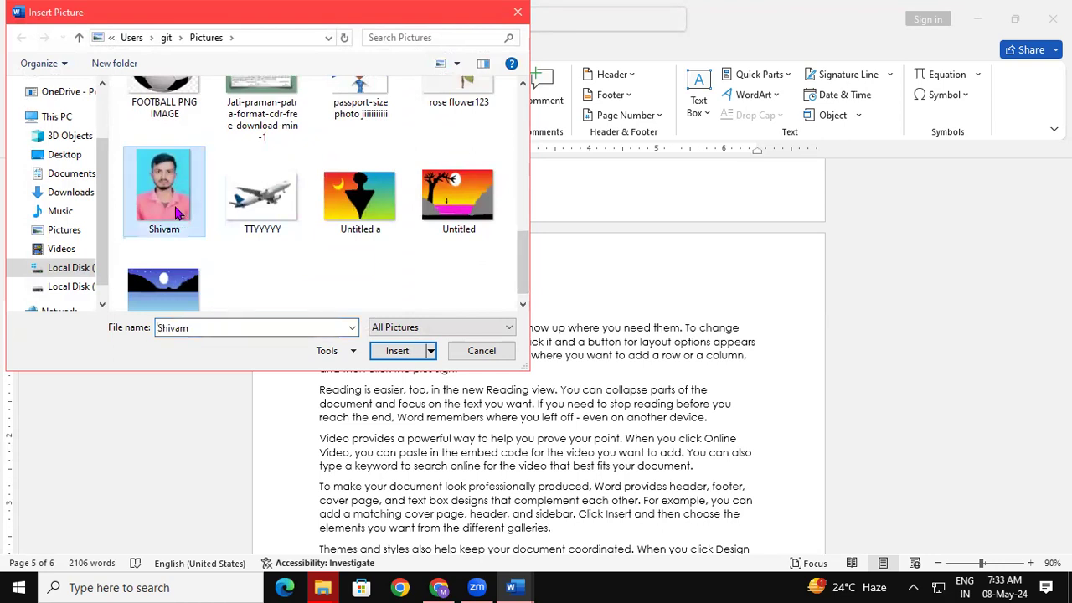
left_click_drag(530, 250, 529, 252)
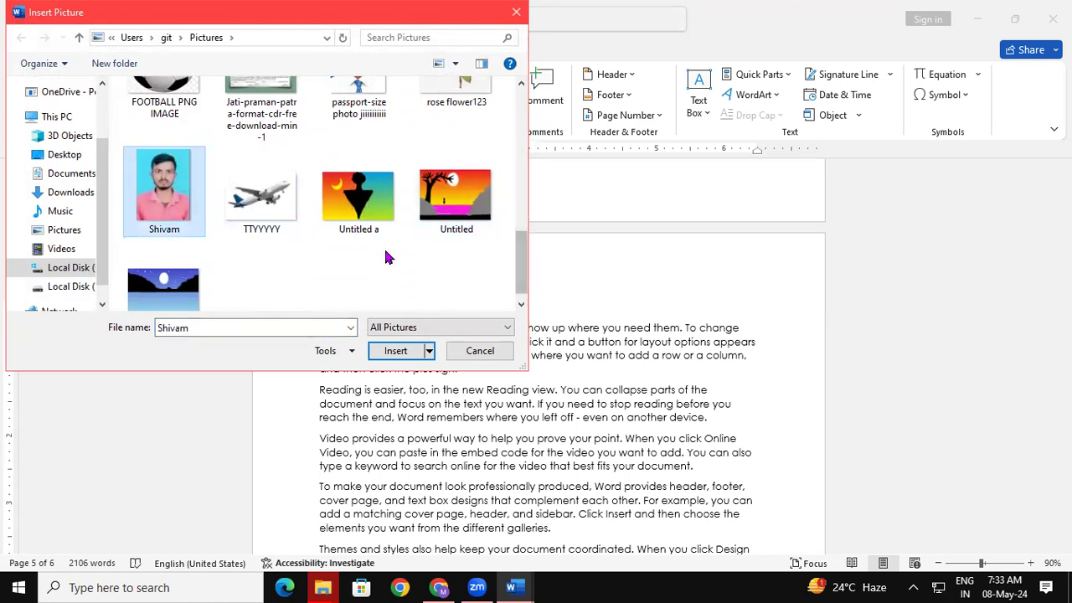
left_click(172, 102)
left_click(396, 352)
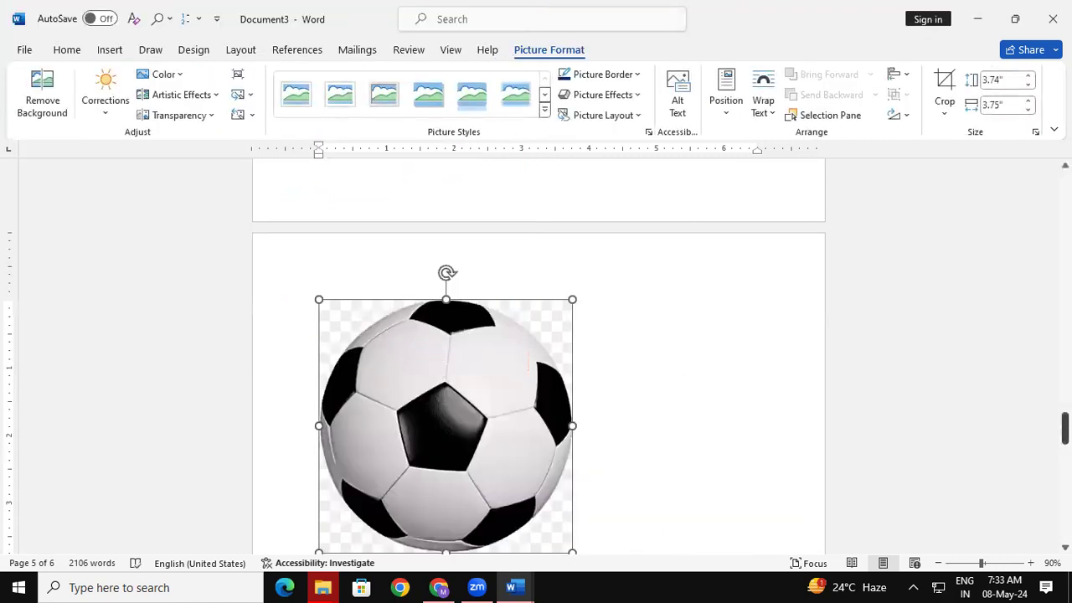
Shrink the football picture proportionally to about 2 inches wide and place the cursor beside it.
left_click_drag(1065, 426, 1064, 439)
left_click_drag(572, 417, 458, 300)
left_click(459, 298)
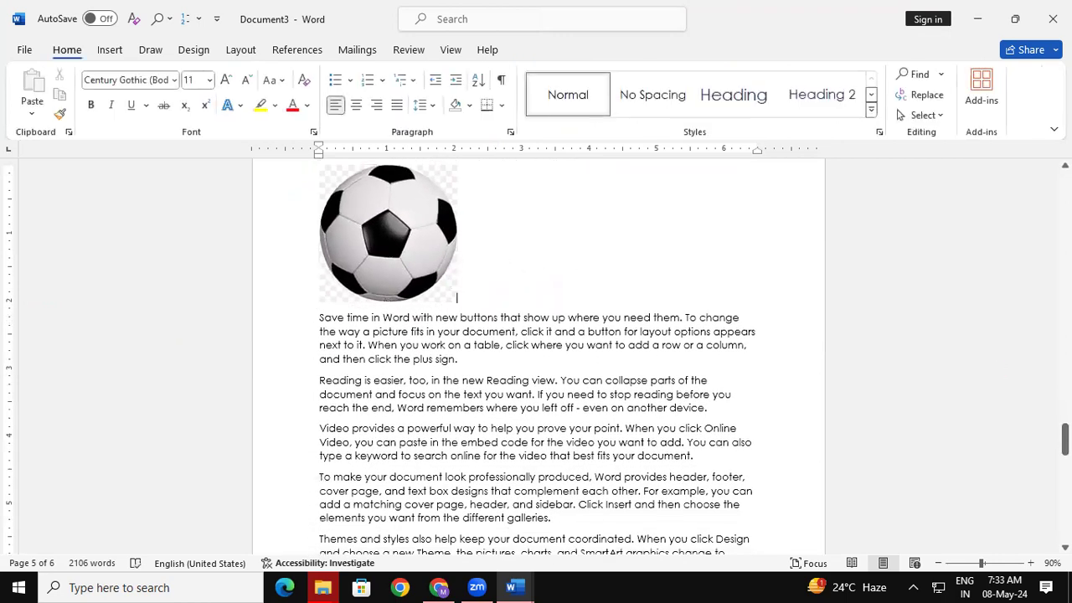
Add a caption to the flower wreath picture on page 1, using the label Figure and the position Below selected item.
left_click_drag(1065, 440, 1065, 443)
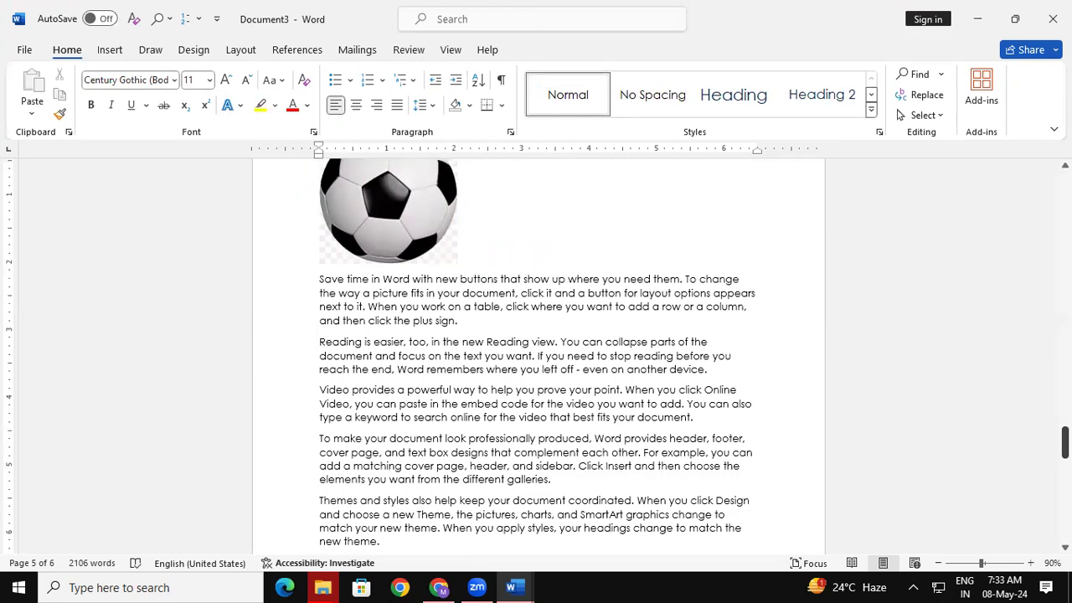
left_click_drag(1064, 441, 1065, 186)
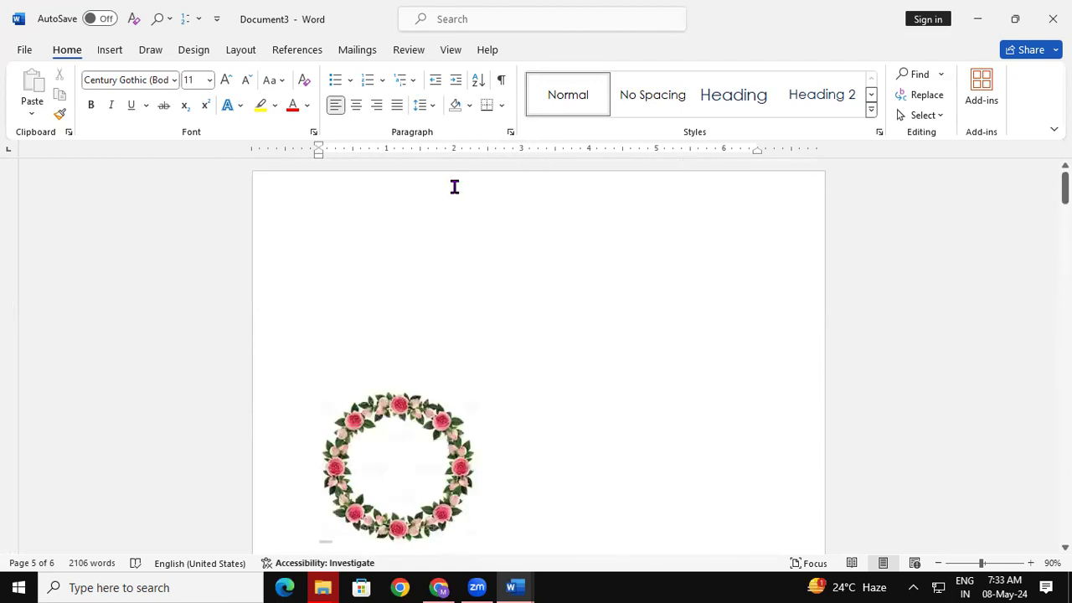
left_click(293, 52)
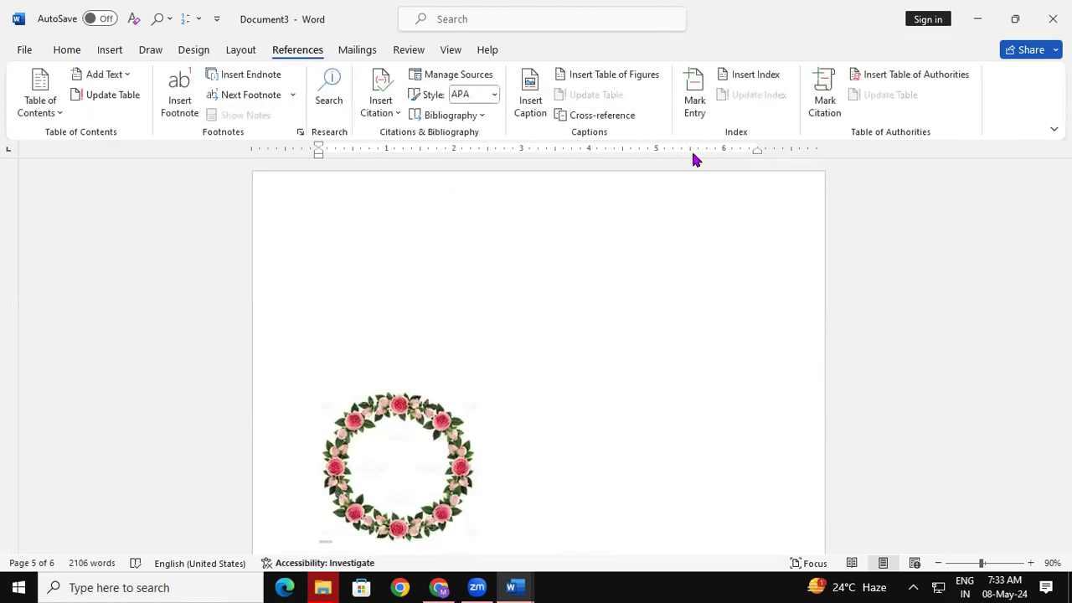
left_click(690, 299)
left_click_drag(1064, 186, 1065, 201)
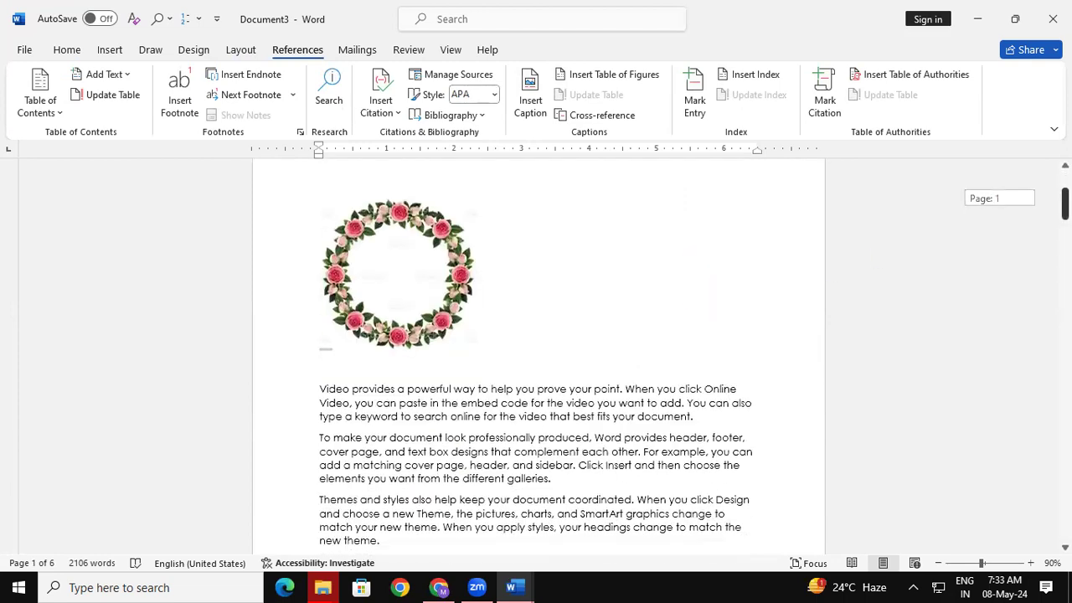
left_click(357, 244)
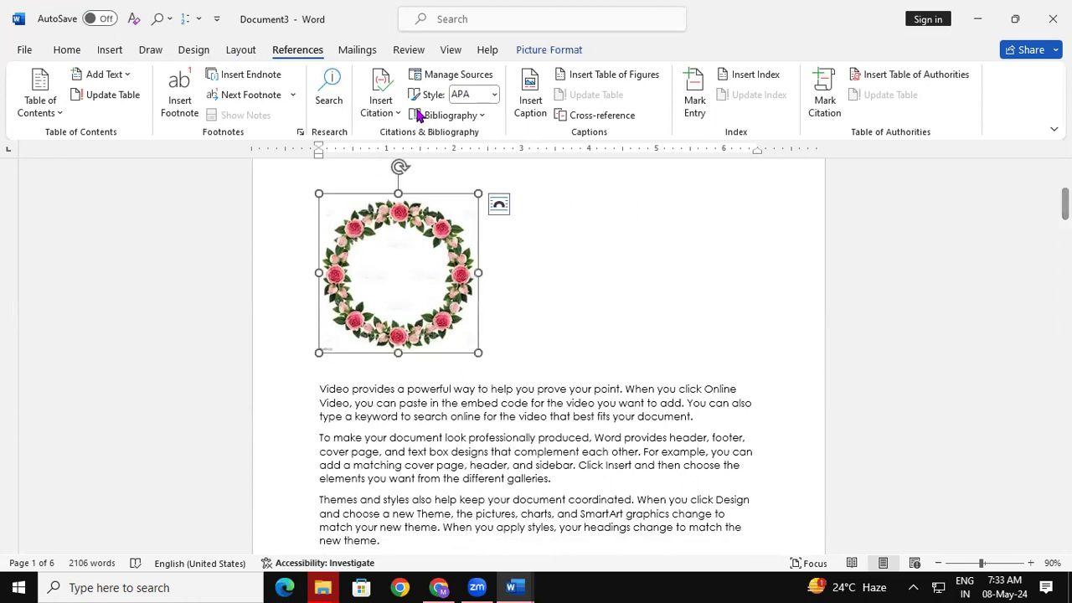
left_click(520, 82)
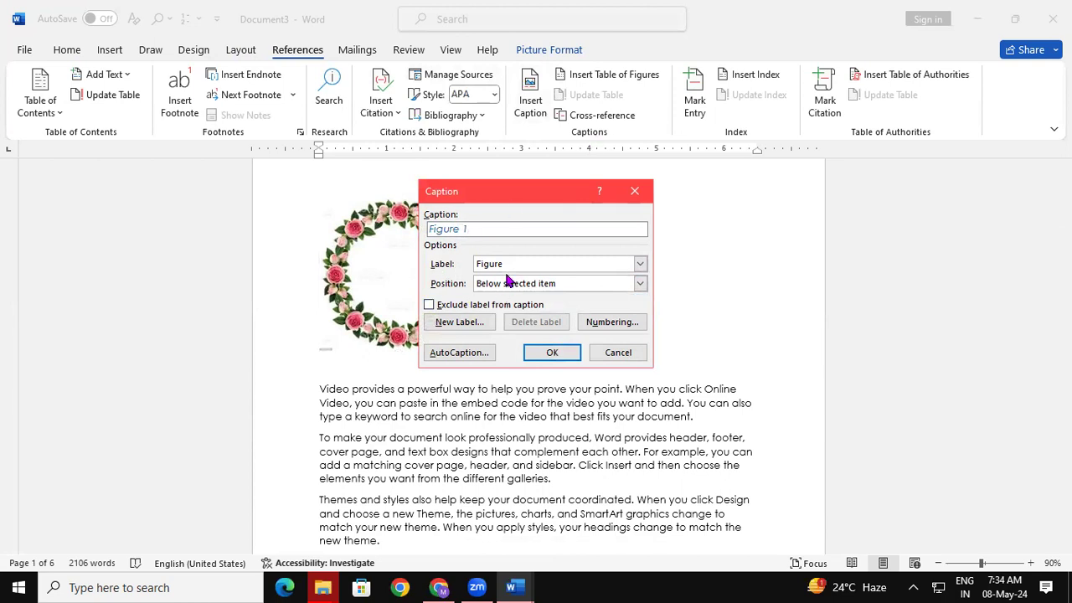
left_click(640, 264)
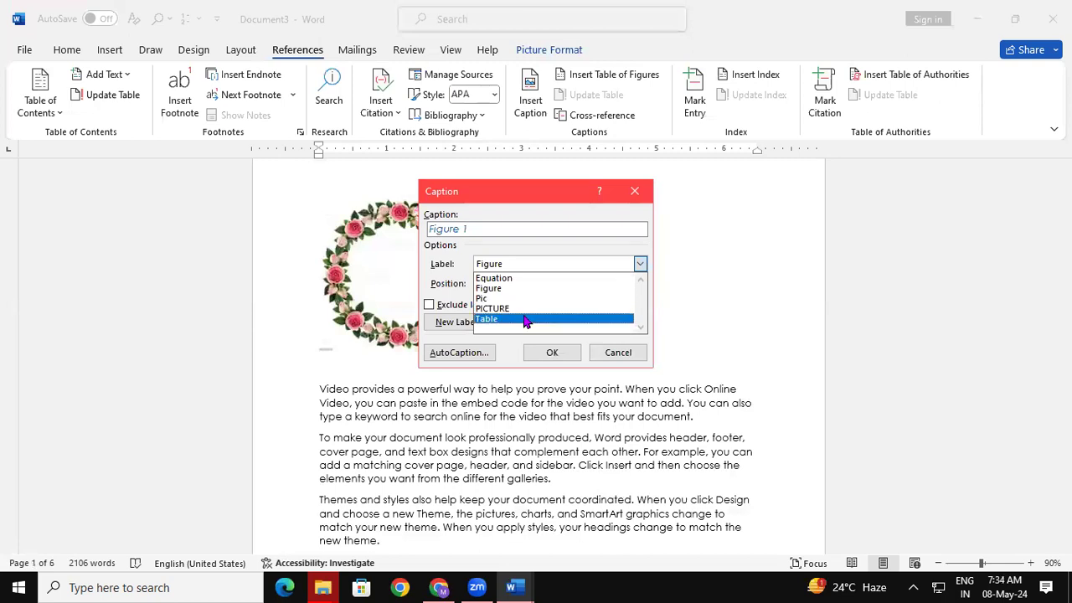
left_click(562, 247)
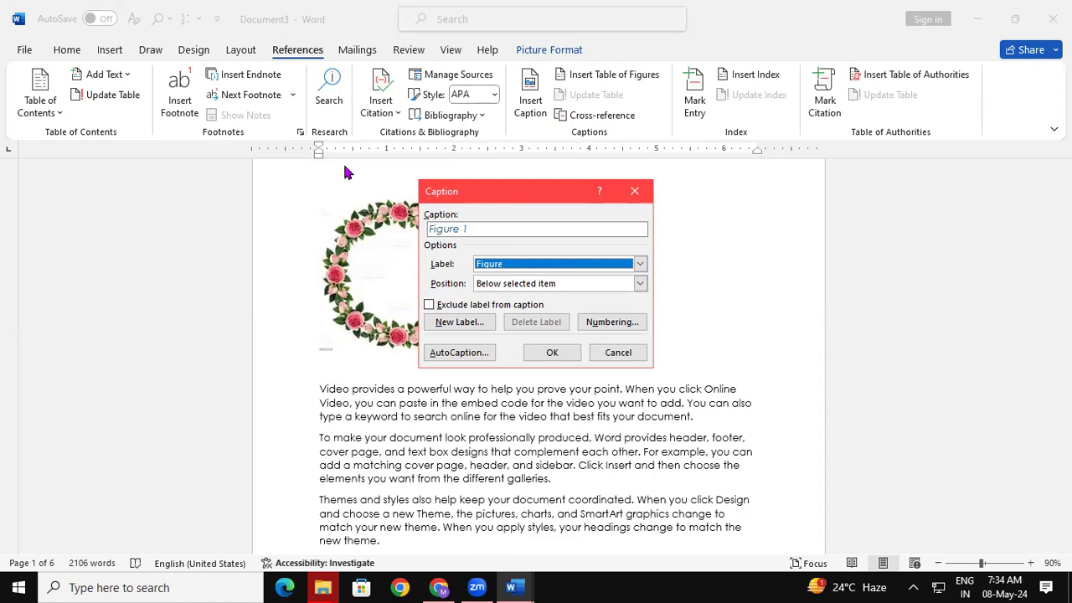
left_click(640, 283)
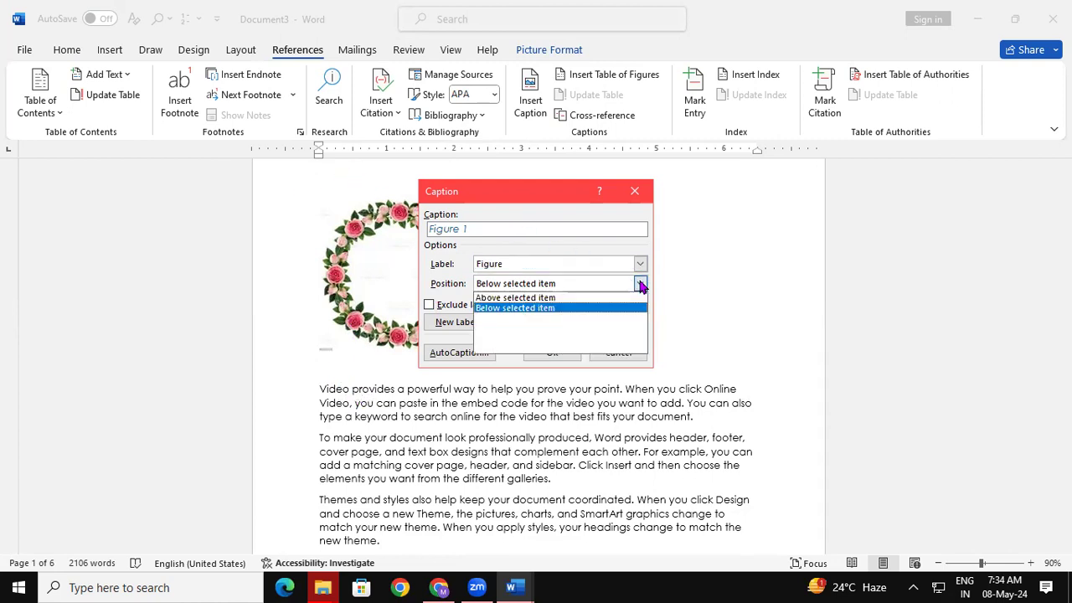
left_click(544, 307)
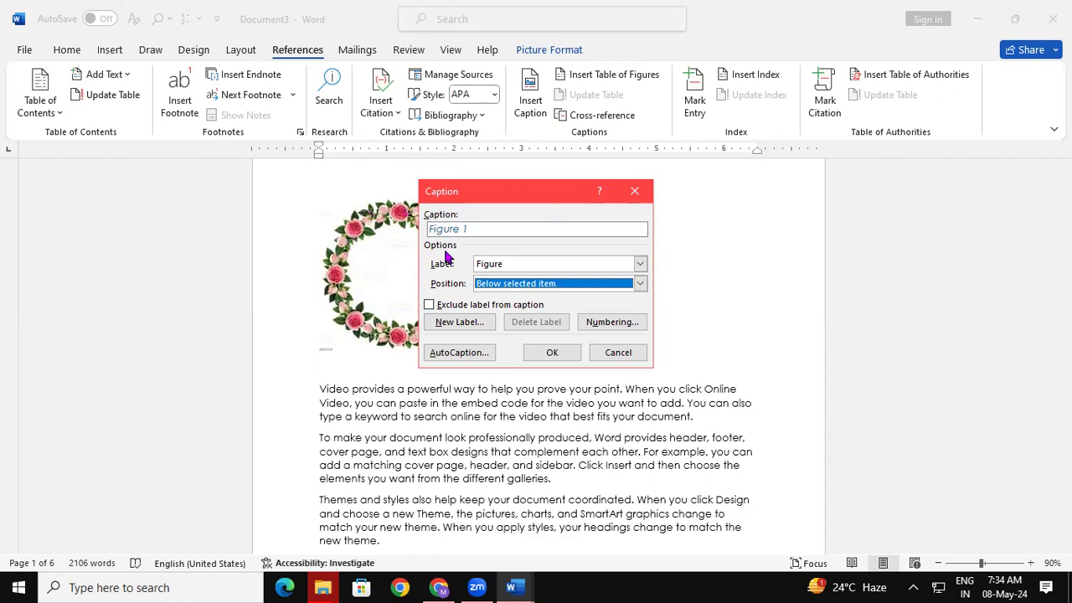
left_click(551, 352)
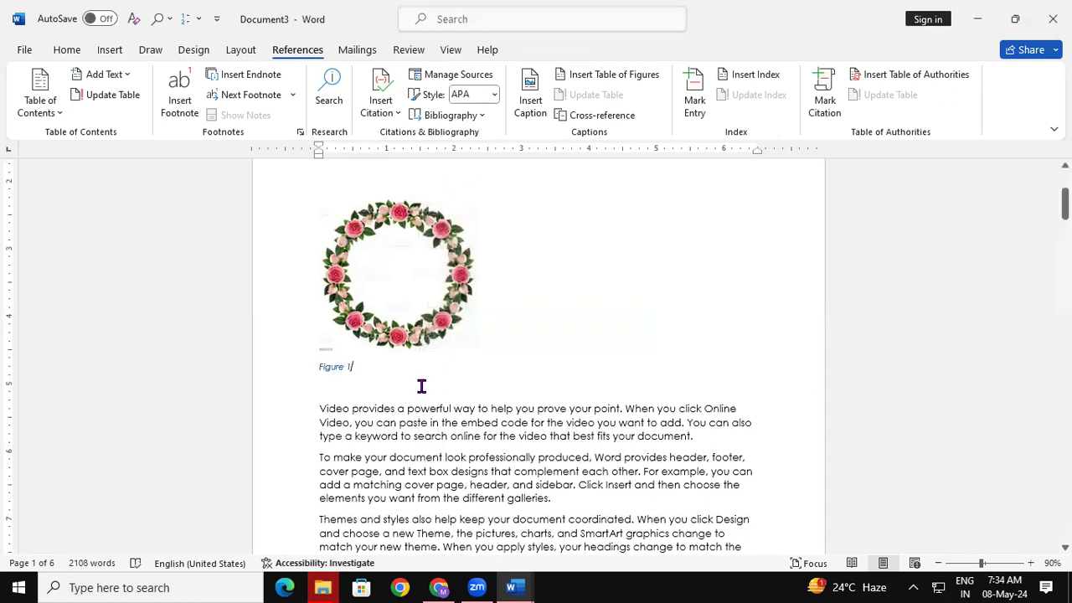
Add a caption with the label Figure below the airplane picture.
left_click_drag(1065, 205, 1064, 308)
left_click(445, 365)
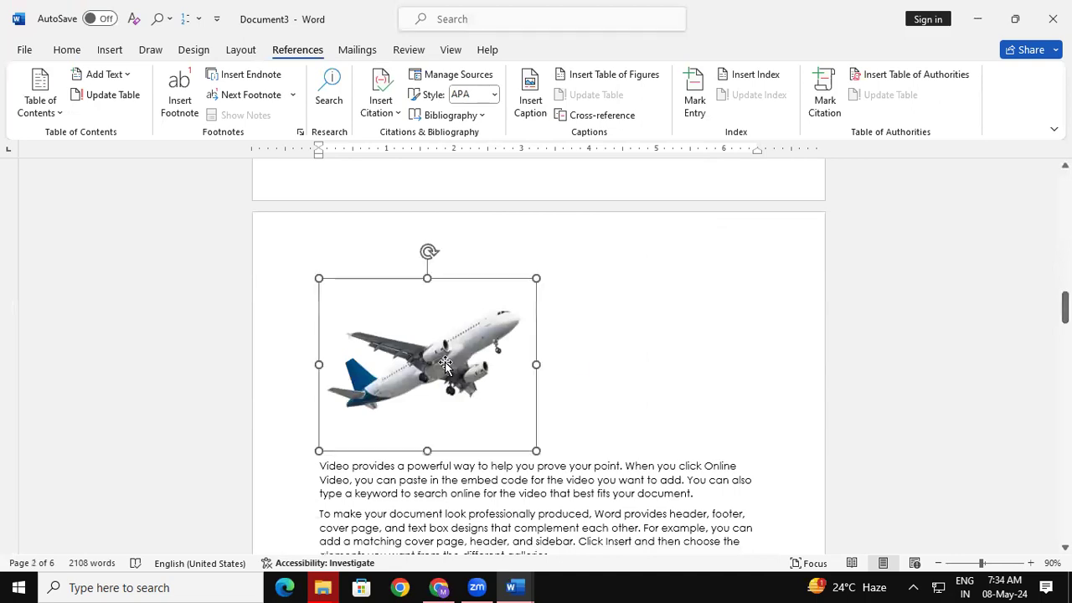
left_click(531, 92)
left_click(570, 357)
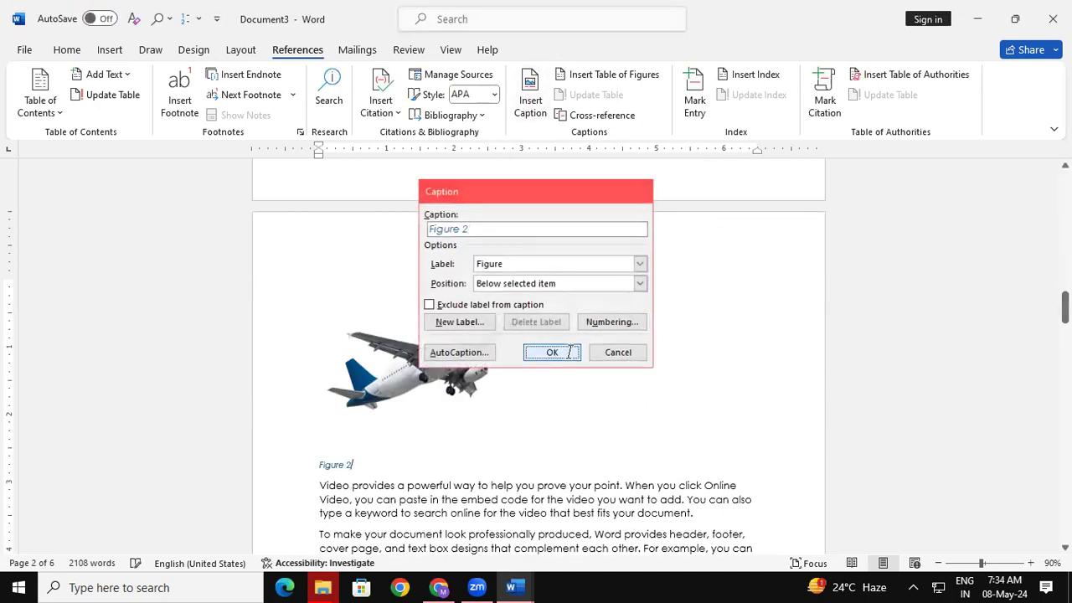
Add a caption with the label Figure below the football picture.
left_click_drag(1064, 307, 1065, 440)
left_click(427, 287)
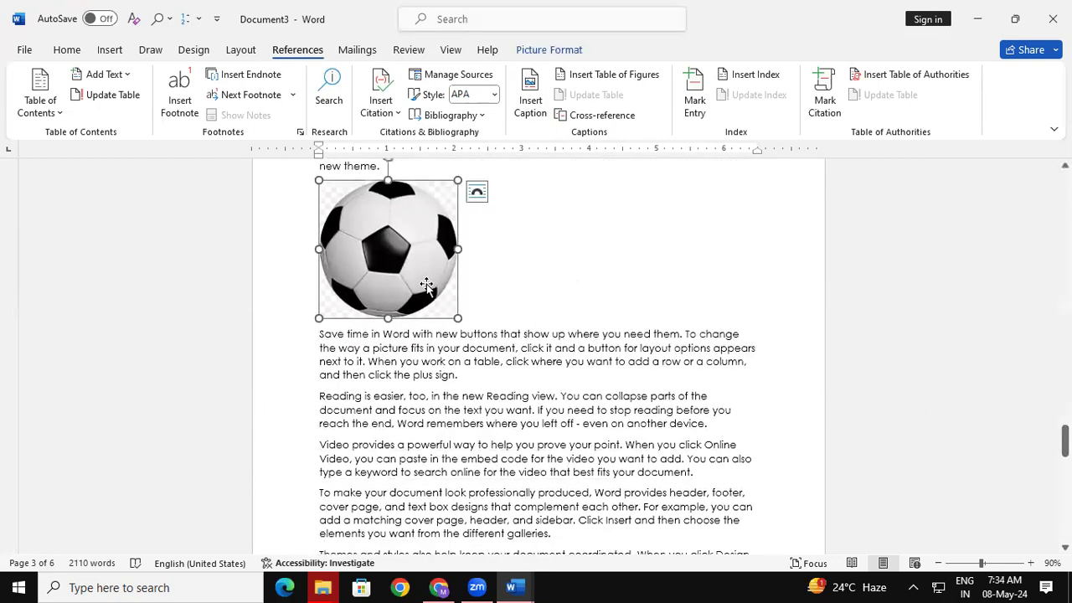
left_click(381, 92)
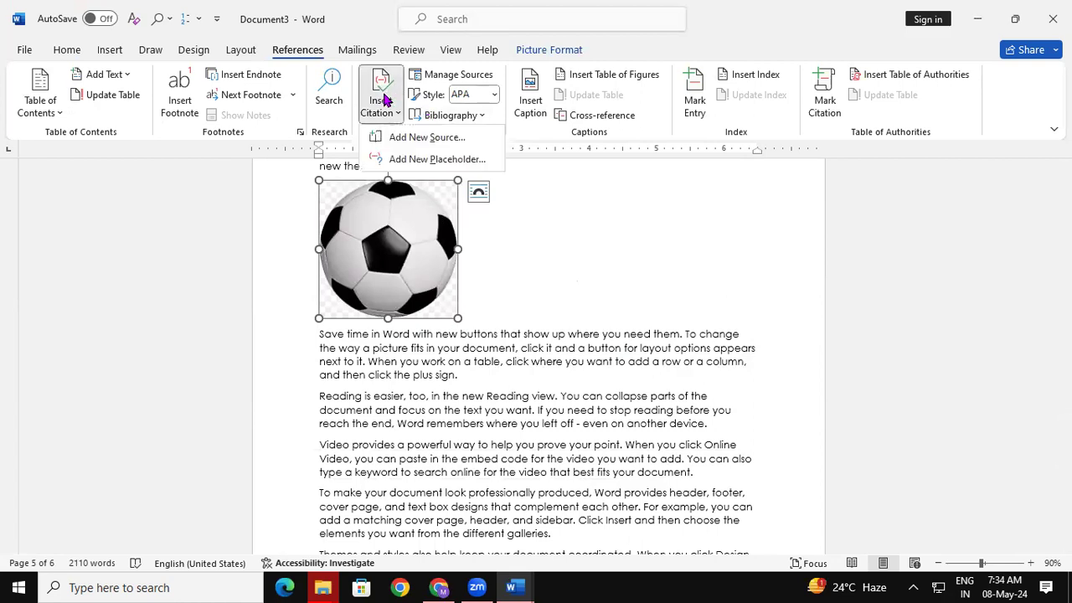
left_click(532, 88)
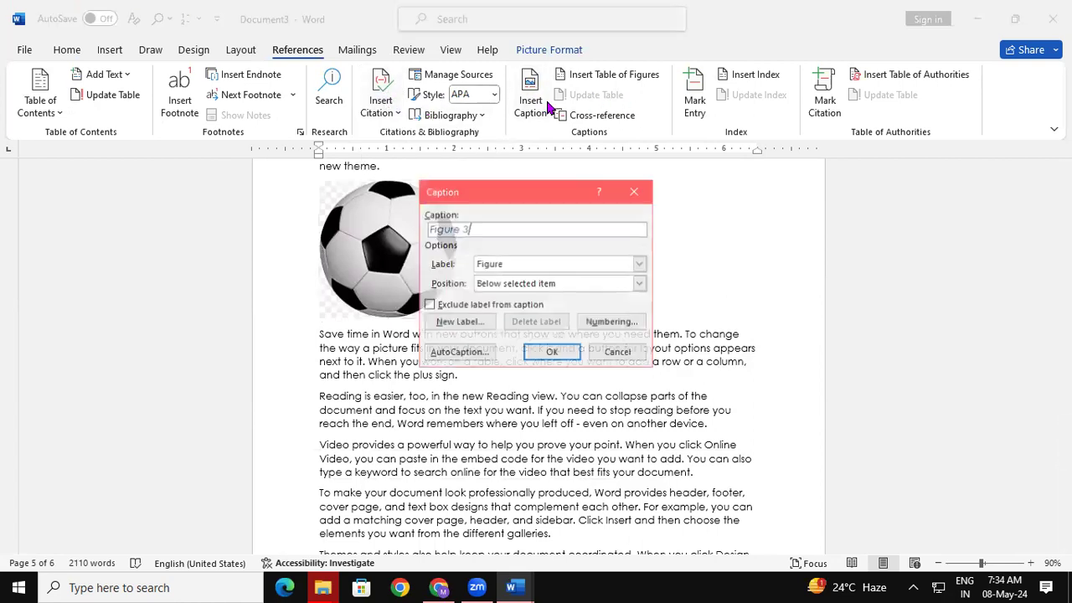
left_click(549, 353)
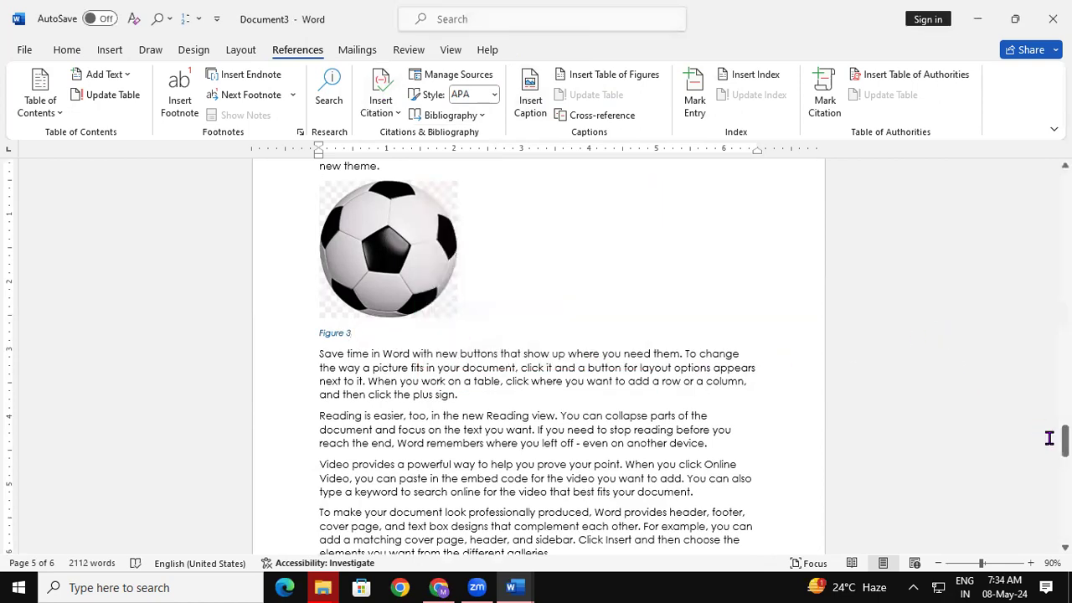
Insert a table of figures for the Figure captions on the empty line above the wreath, keeping the From template format.
left_click_drag(1065, 440, 1065, 188)
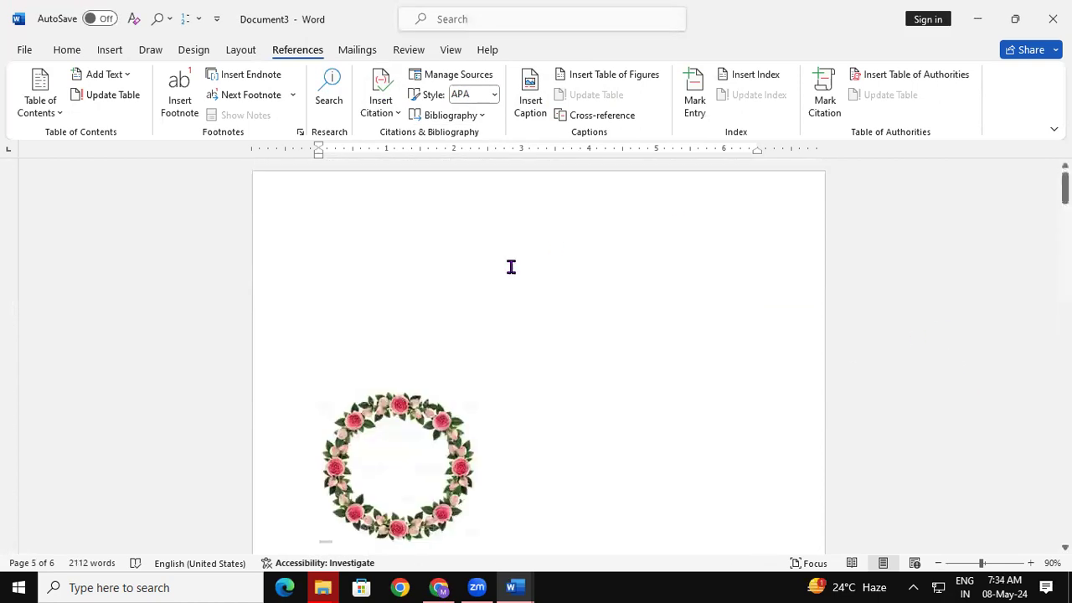
left_click(379, 280)
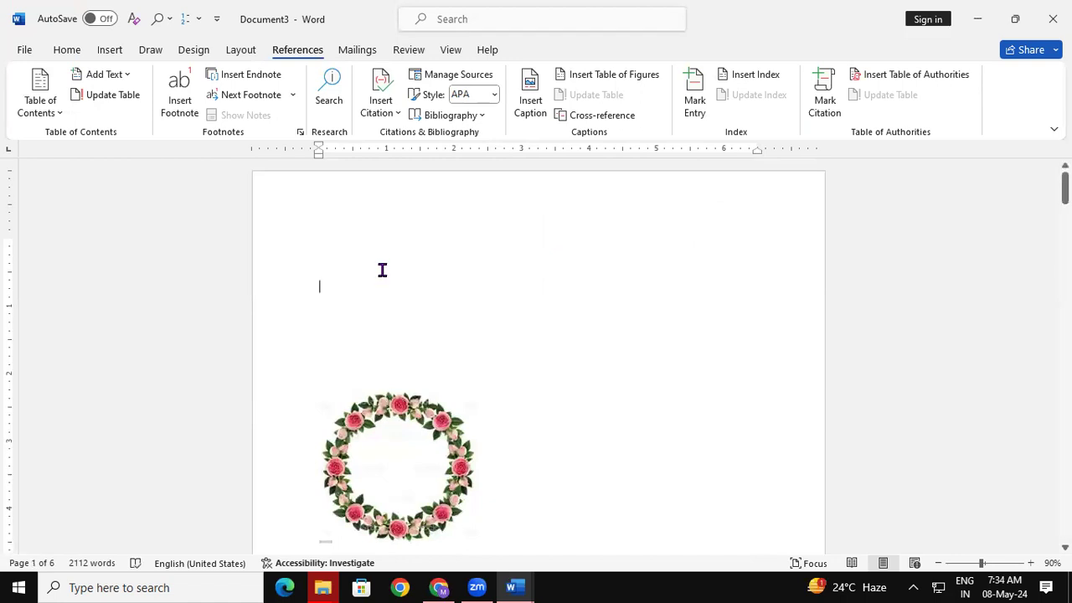
left_click(612, 77)
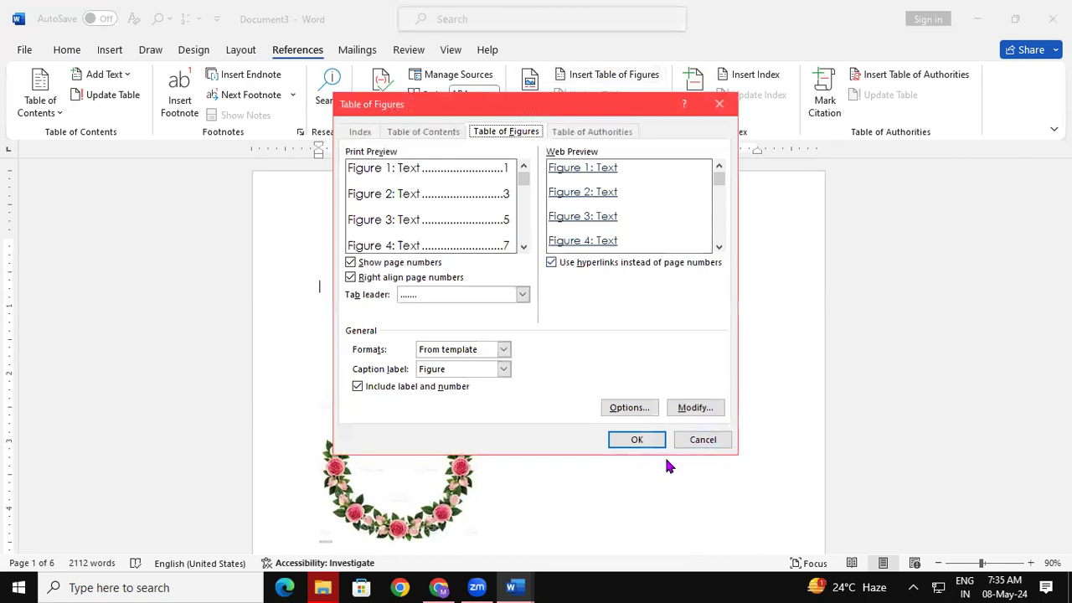
left_click(636, 439)
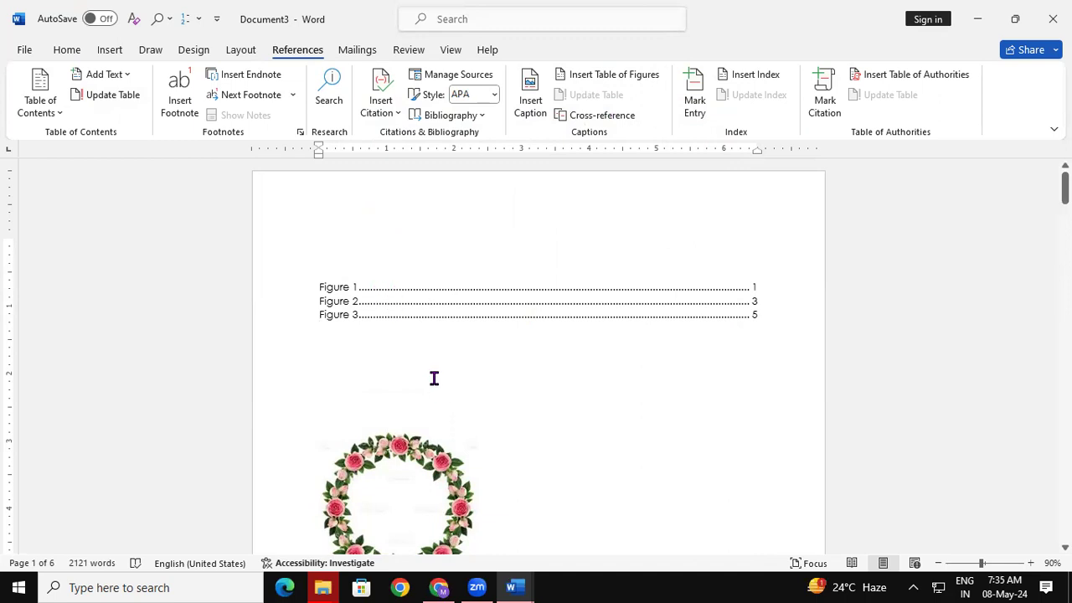
Follow the Figure 3 entry in the table of figures to its caption in the document.
left_click(423, 279)
left_click(423, 282)
double_click(421, 289)
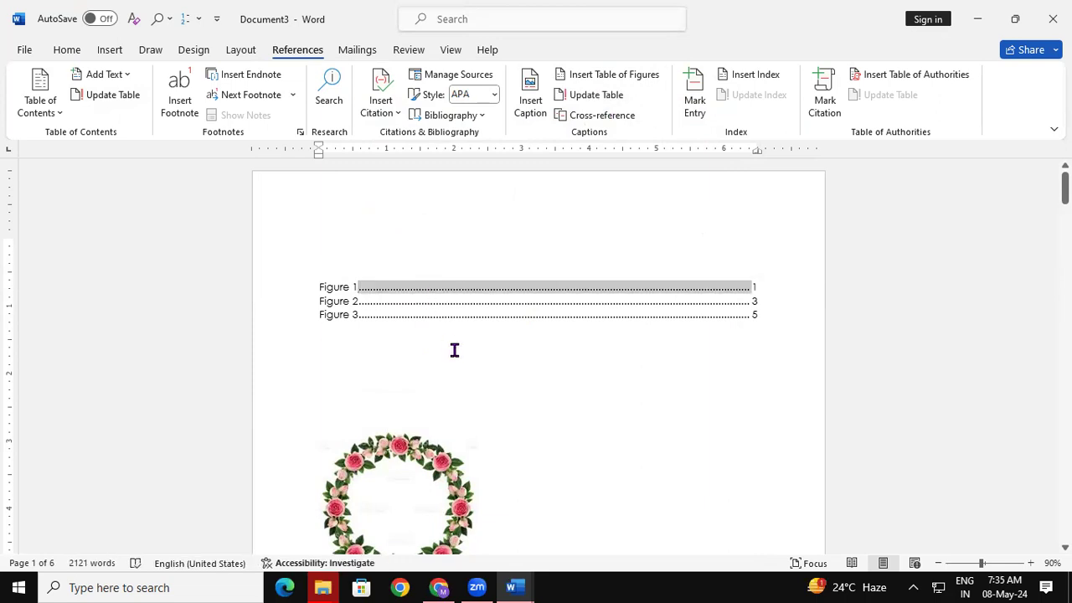
left_click(617, 324)
left_click(421, 287)
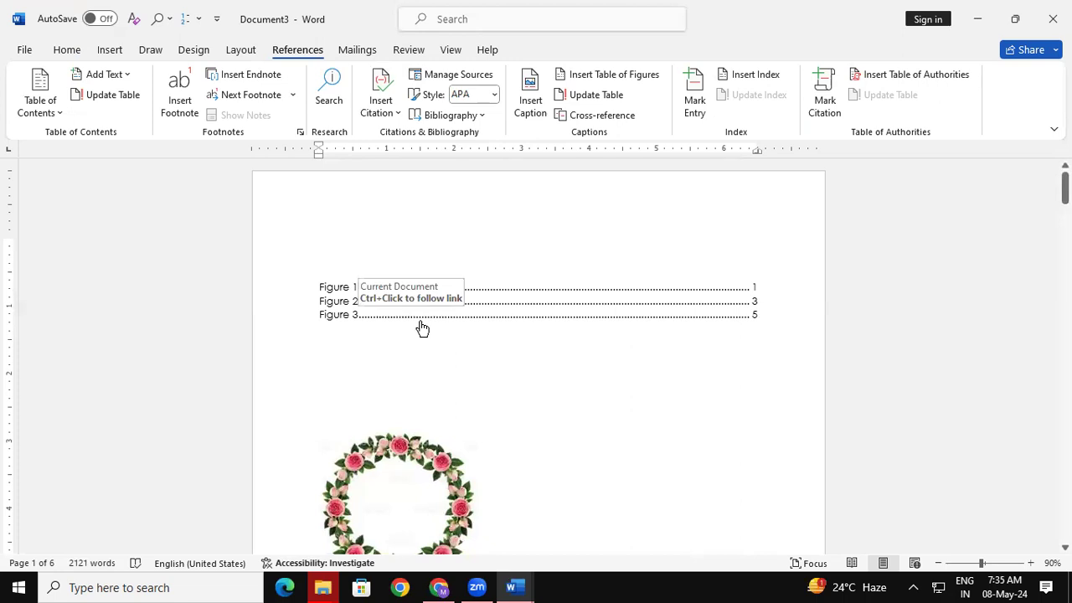
left_click(422, 327, "ctrl")
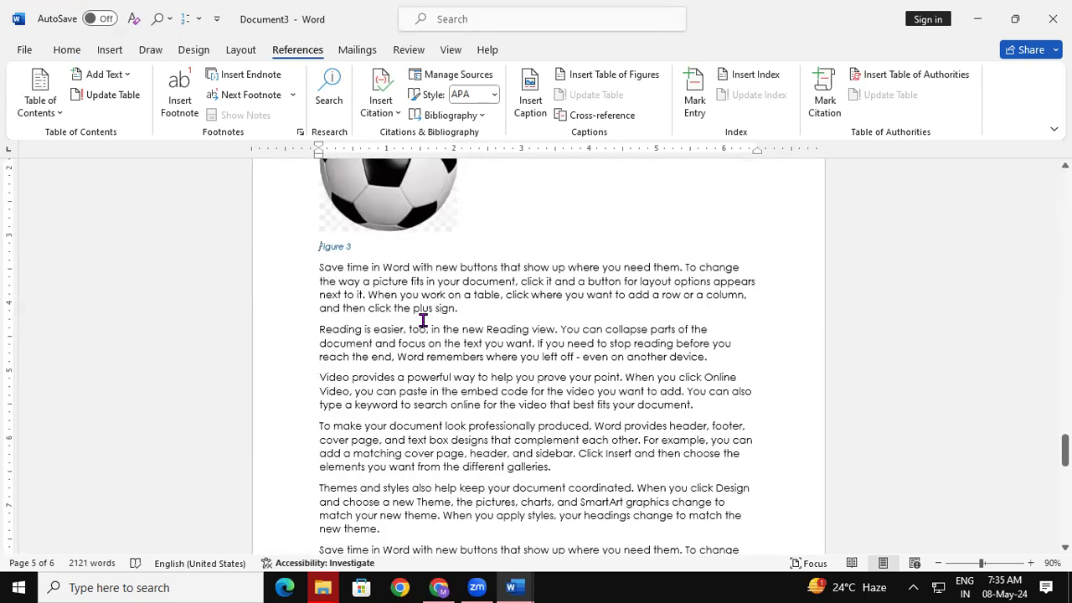
Update the table of figures on page 1 with the Update entire table option.
left_click_drag(1064, 450, 1064, 180)
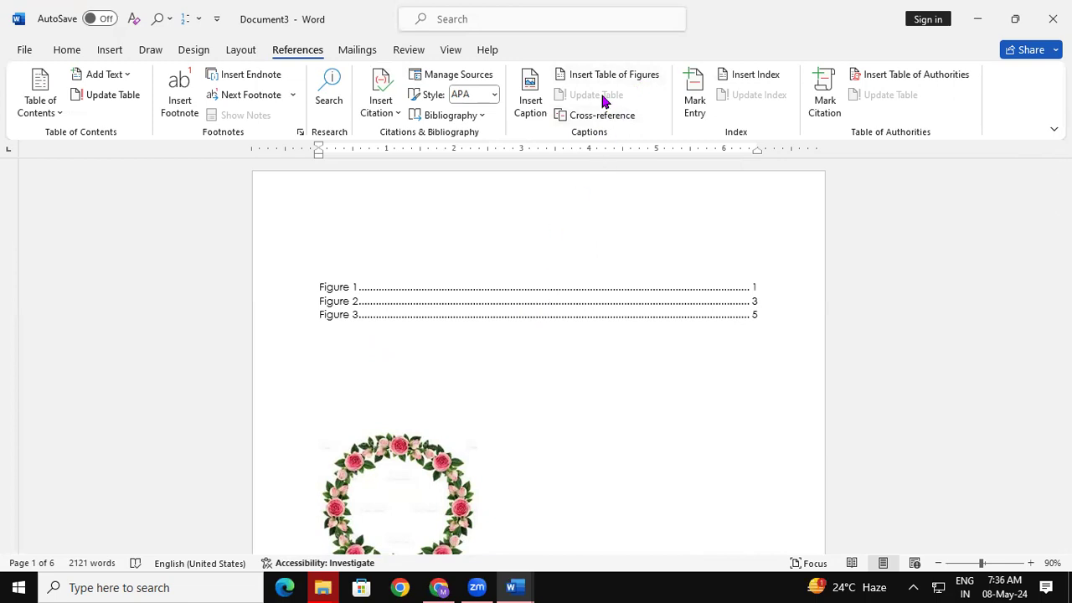
left_click(411, 289)
left_click(585, 95)
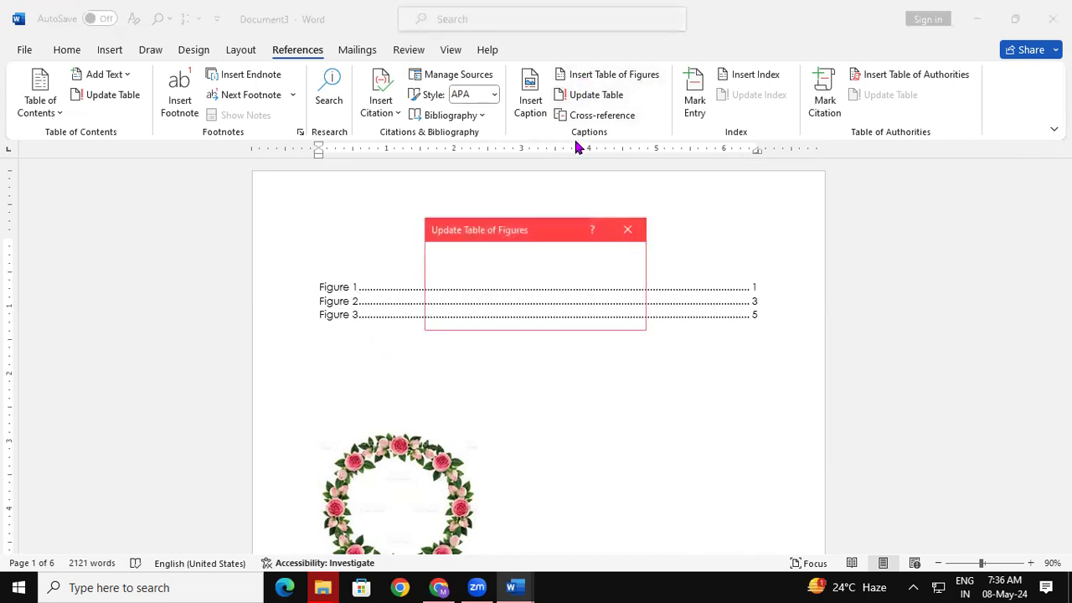
left_click_drag(557, 217, 676, 89)
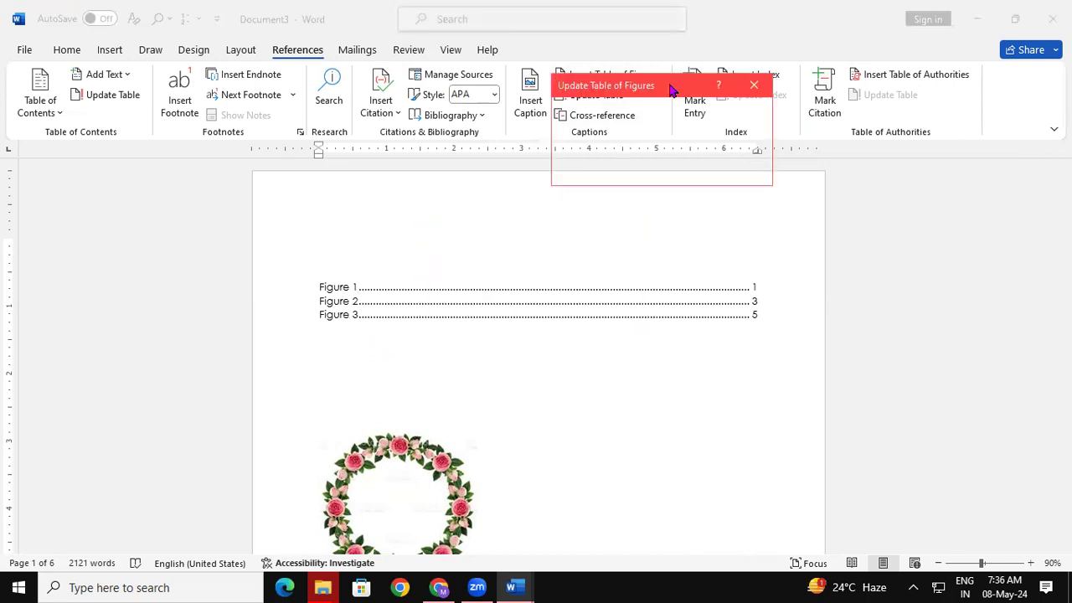
left_click(608, 149)
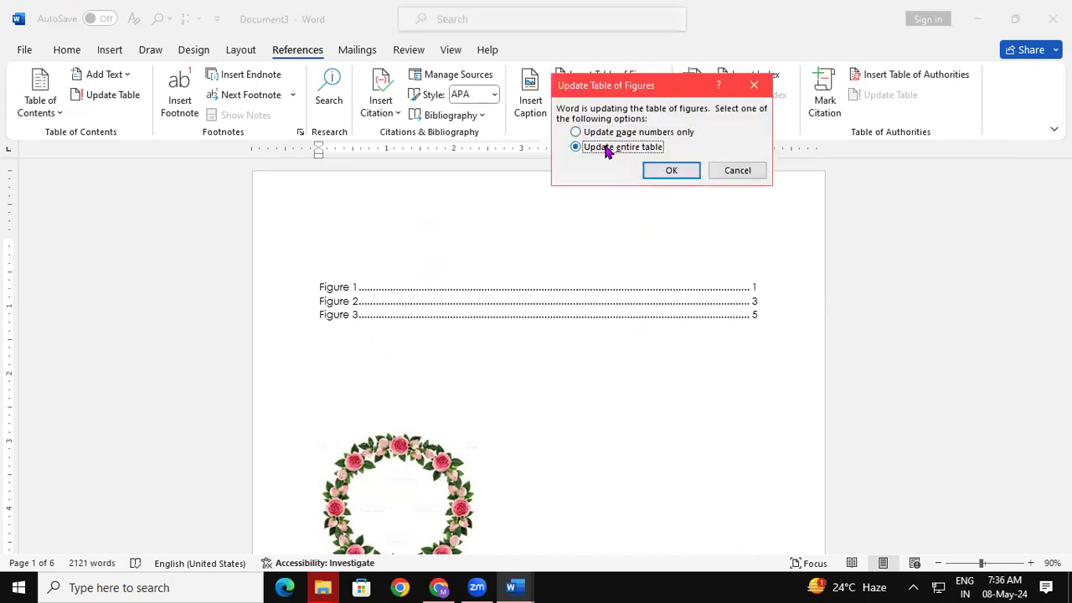
left_click(672, 172)
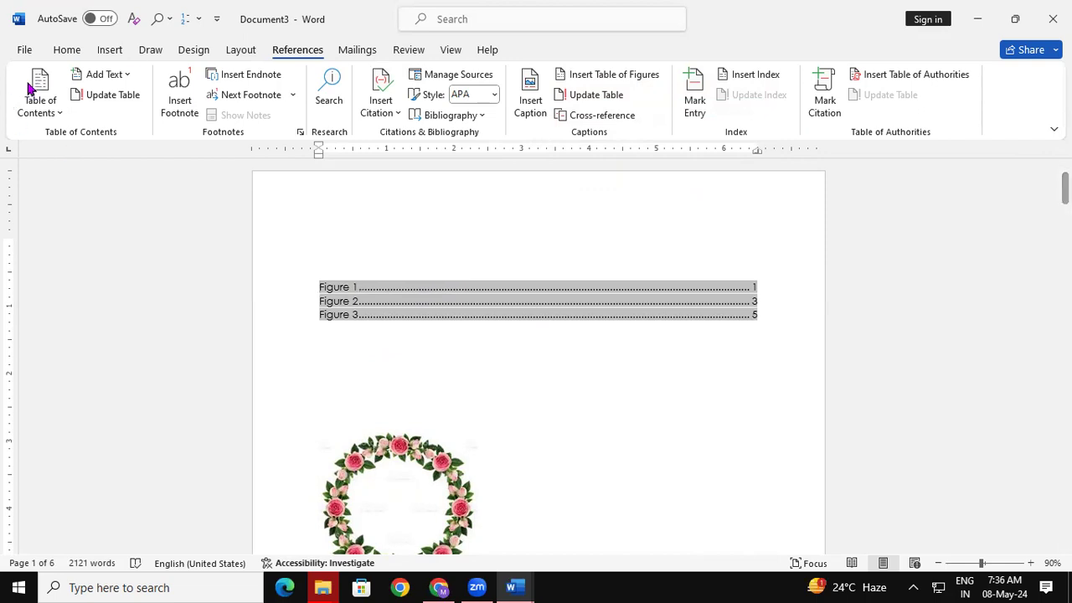
Check which headings, bookmarks and footnotes in the document are available as cross-reference targets.
left_click(116, 50)
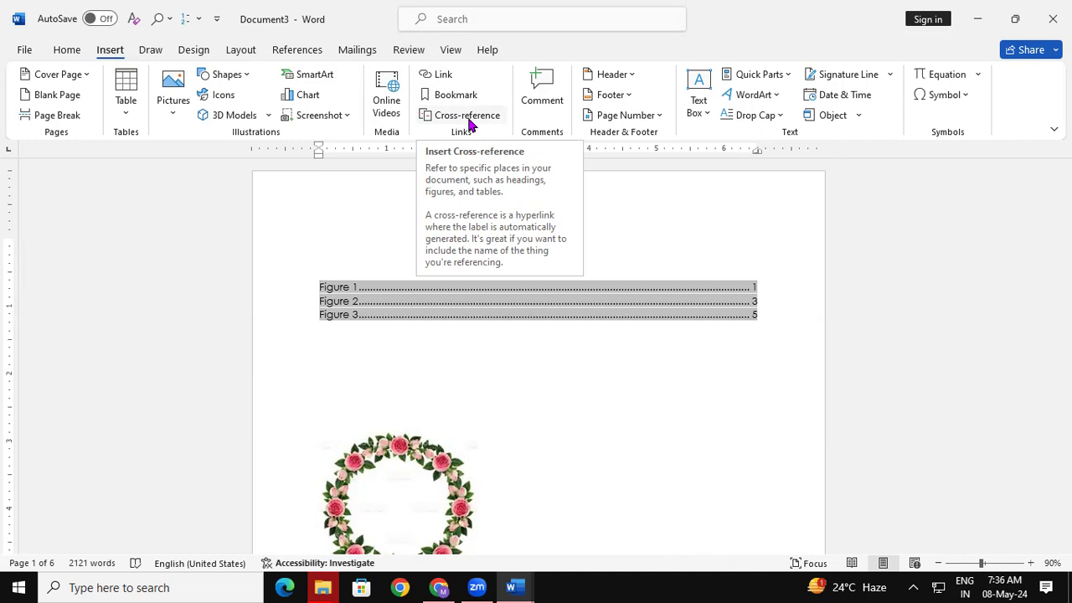
left_click(308, 49)
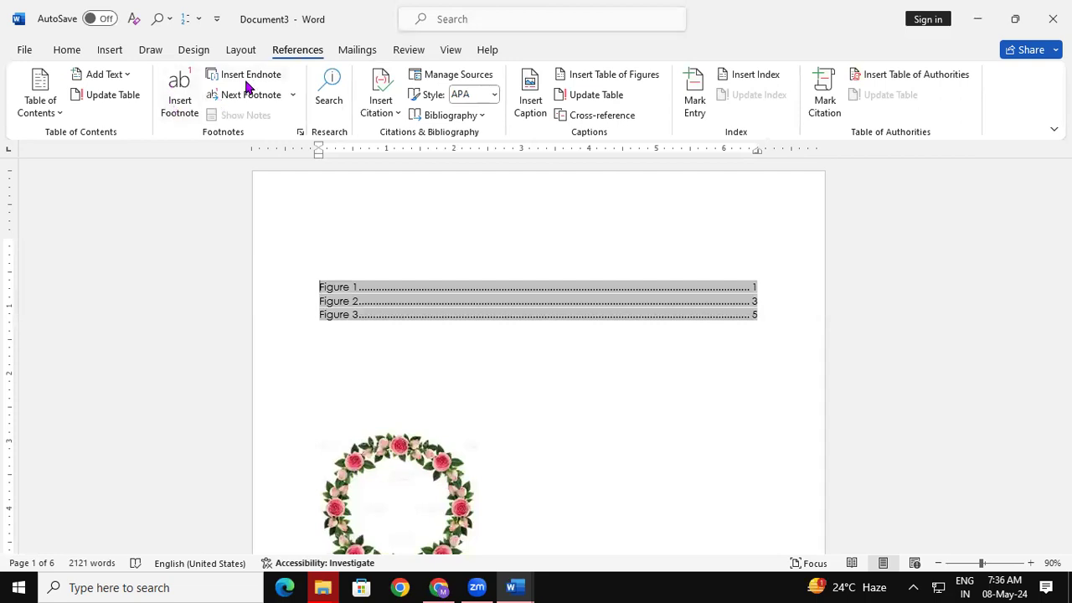
left_click(598, 123)
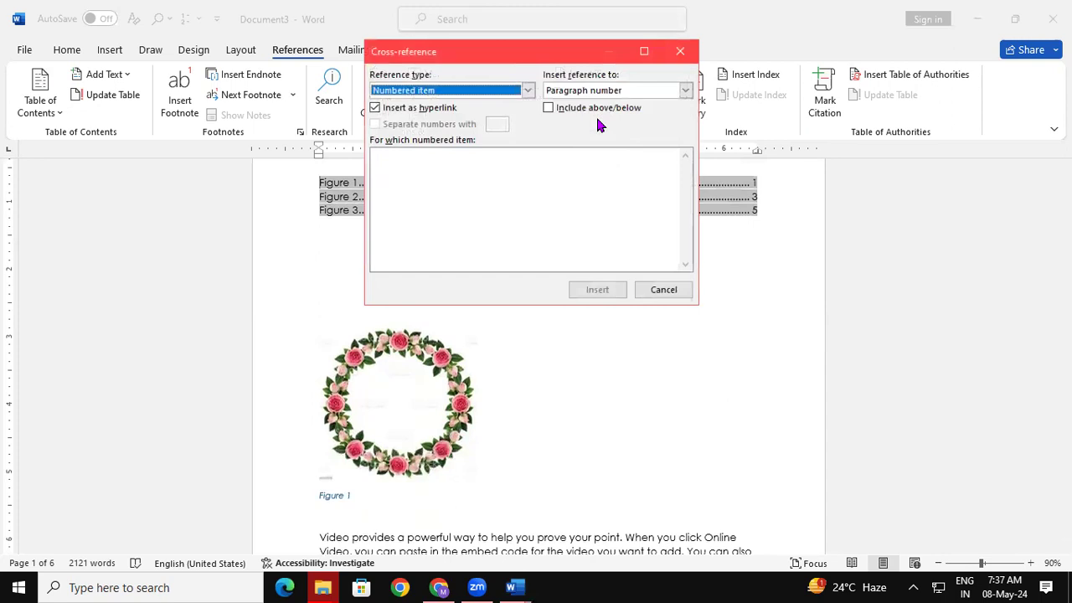
left_click(527, 91)
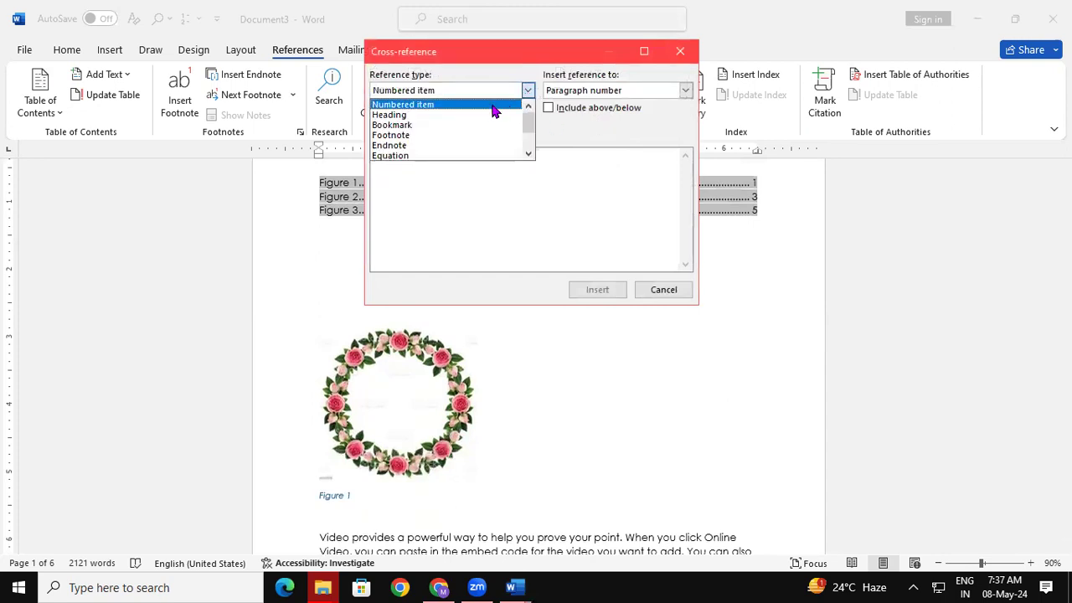
left_click(479, 117)
left_click(529, 89)
left_click(469, 126)
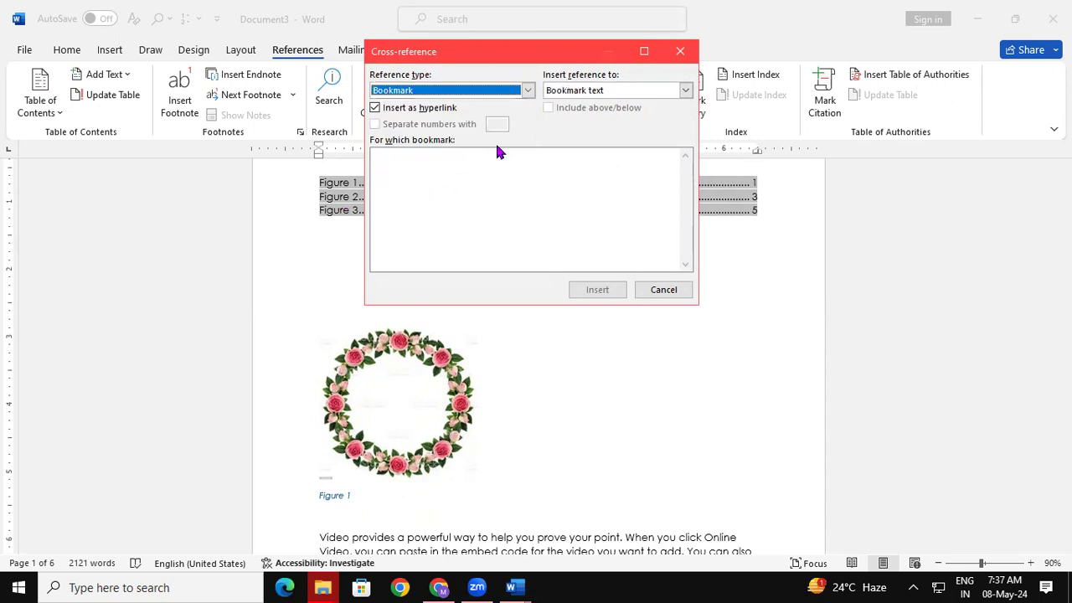
left_click(527, 90)
left_click(427, 134)
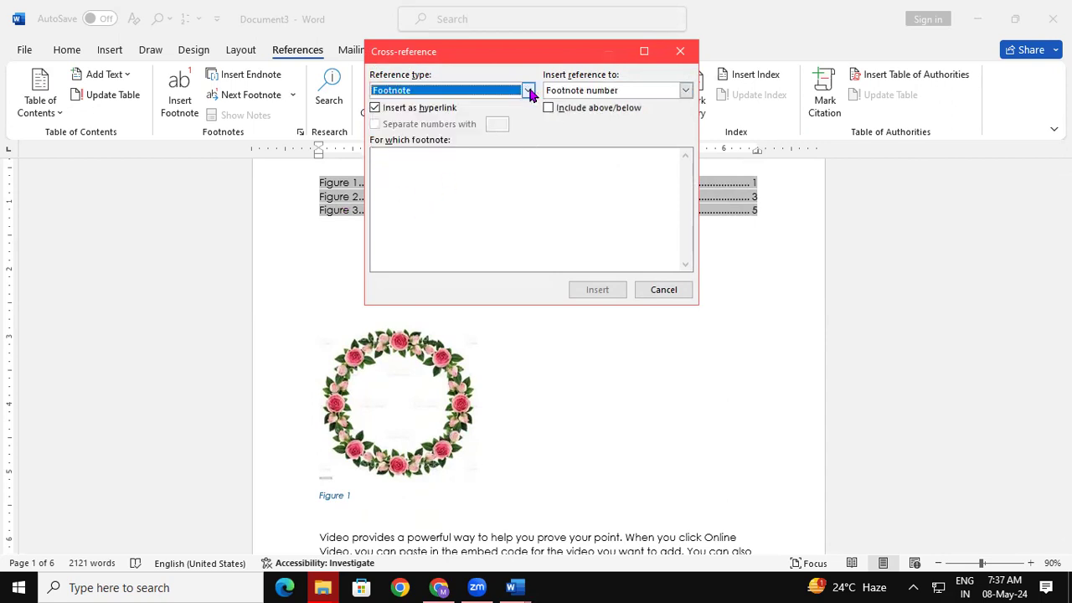
Review the Figure captions available for an Entire caption cross-reference, and close the dialog without inserting one.
left_click(527, 90)
left_click(530, 155)
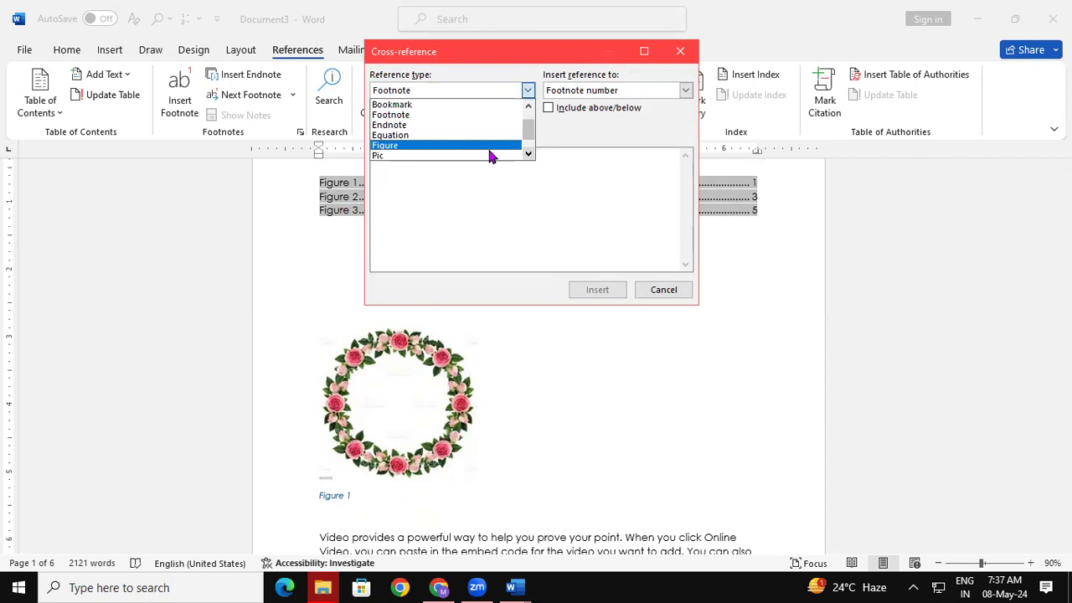
left_click(449, 149)
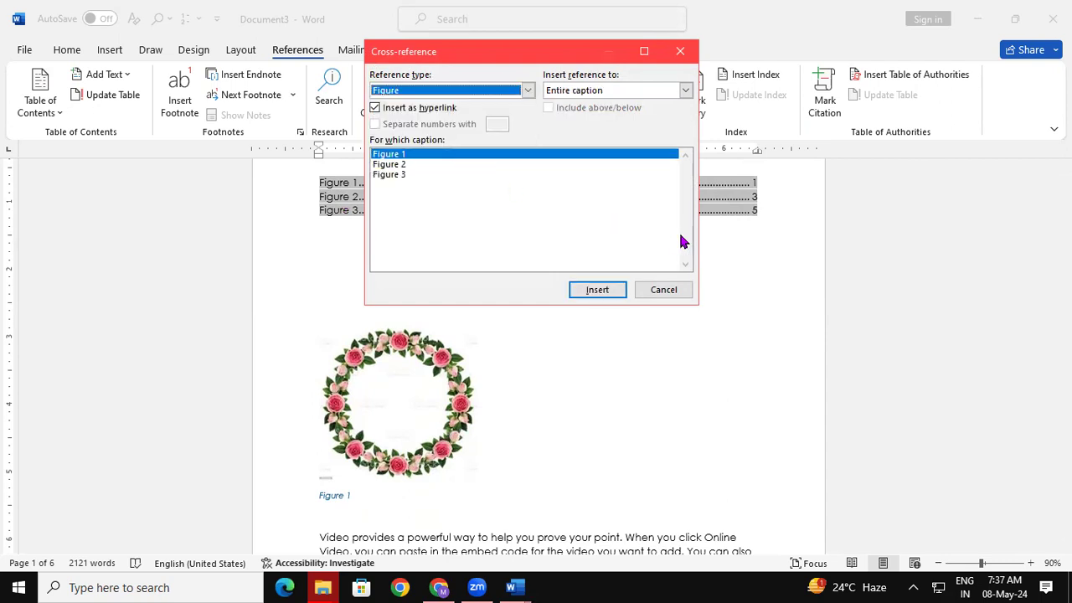
left_click_drag(585, 58, 902, 215)
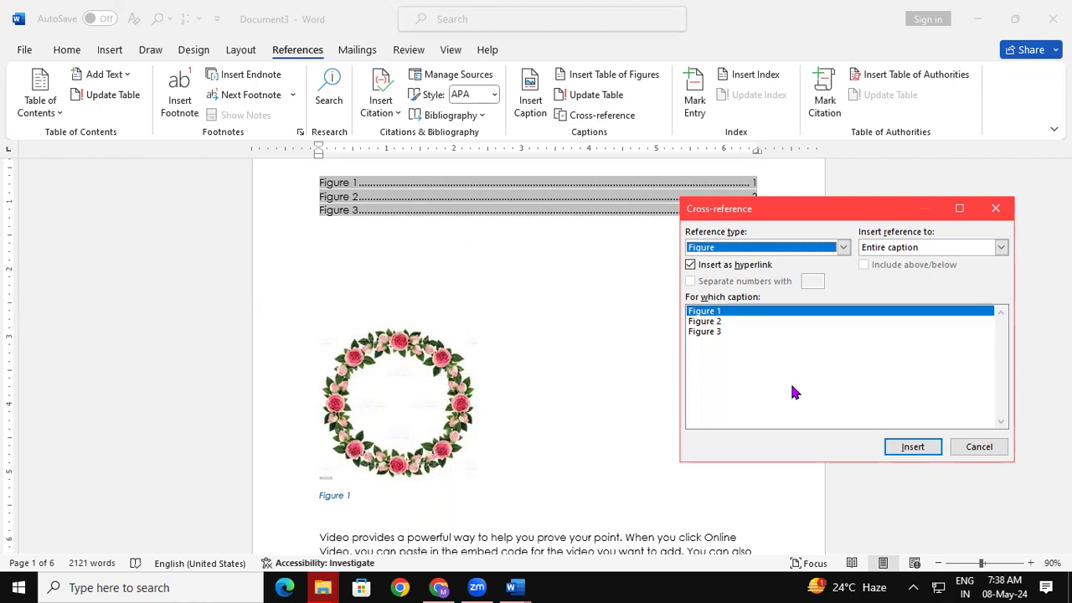
left_click(995, 210)
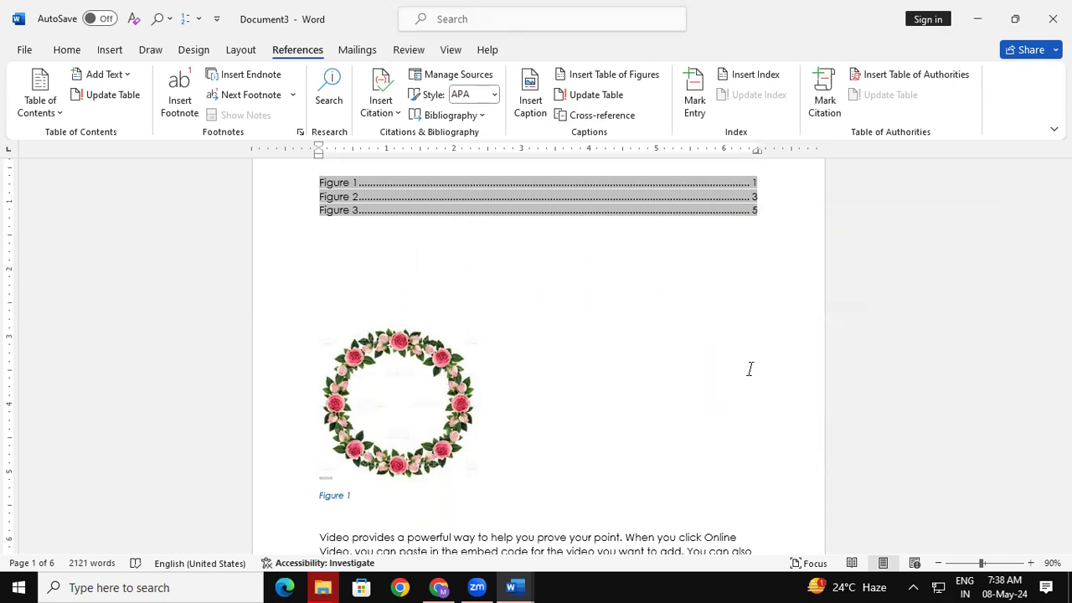
Draw an oval, a rectangle about 0.77" by 1.06" and a triangle about 0.9" by 0.98" in a row above the wreath.
left_click(107, 52)
left_click(228, 74)
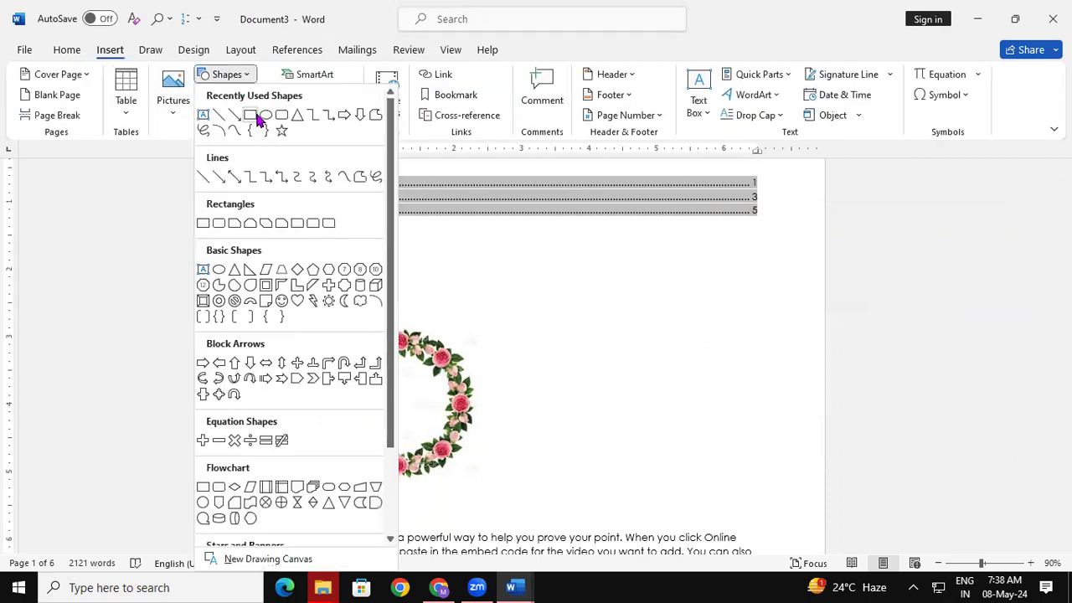
left_click(262, 112)
left_click_drag(394, 273, 446, 318)
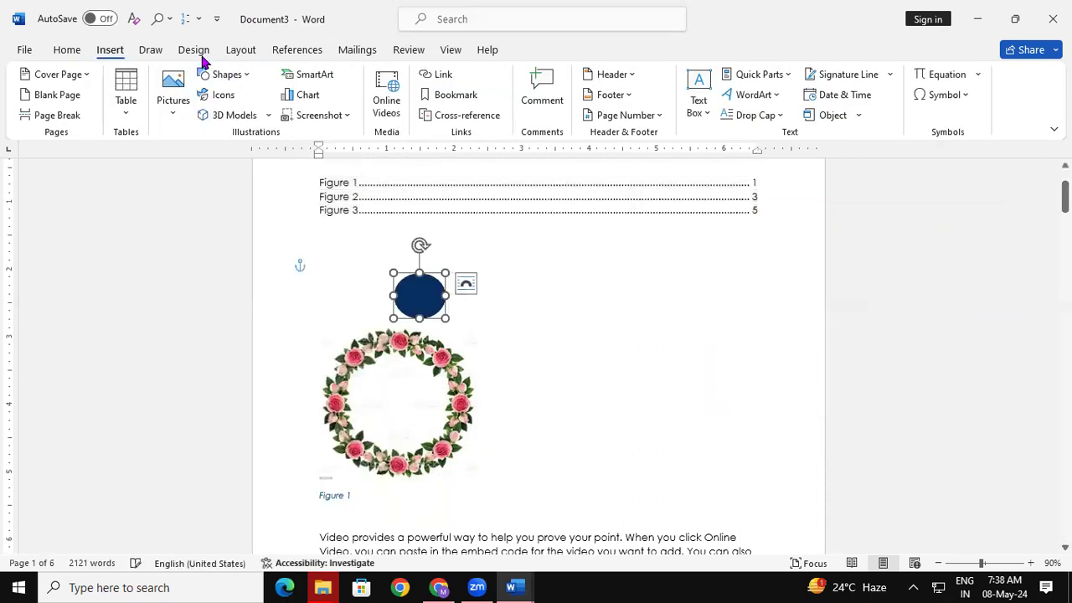
left_click(73, 78)
left_click_drag(503, 263, 575, 314)
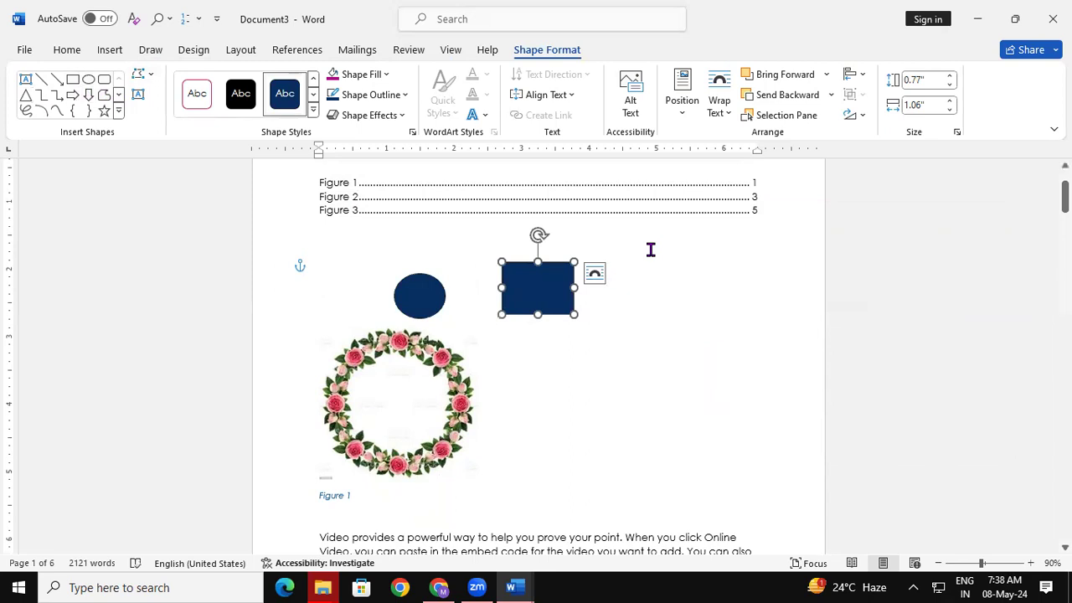
left_click(26, 94)
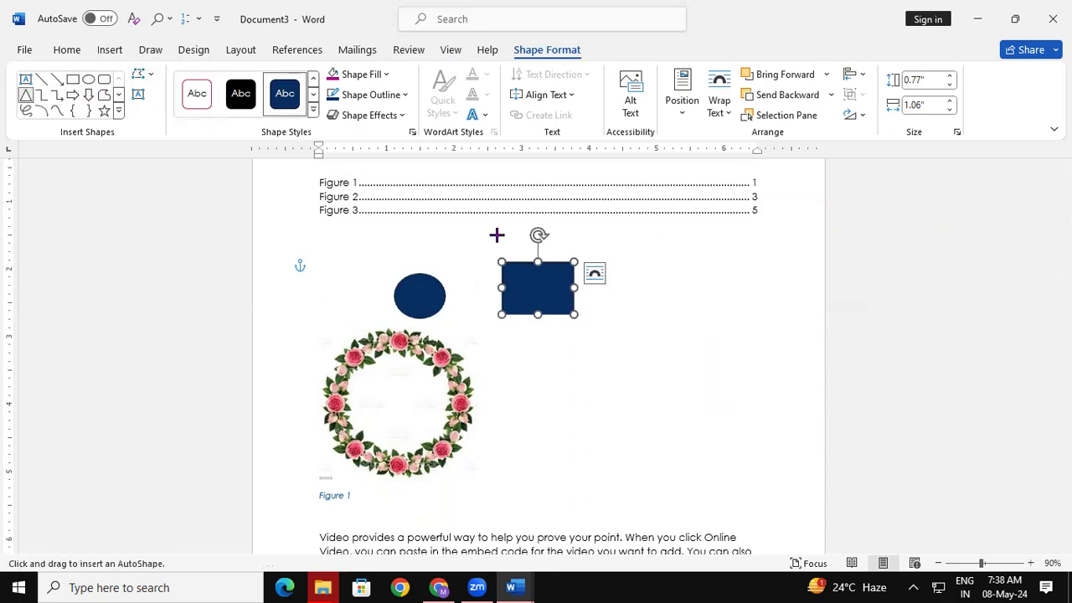
left_click_drag(637, 251, 703, 313)
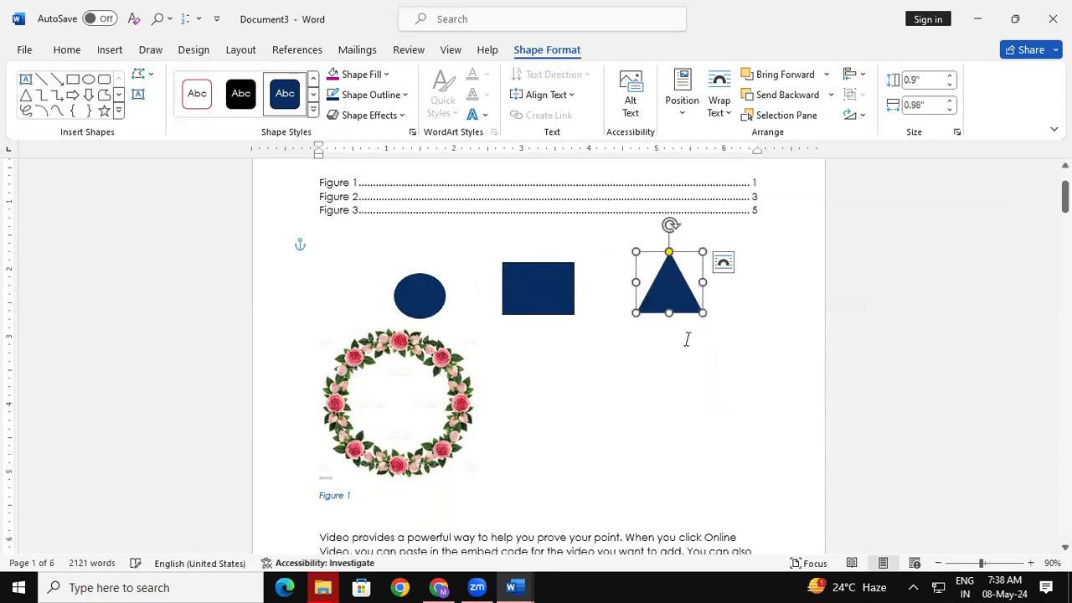
Group the oval, rectangle and triangle above the wreath into one object.
left_click(553, 304, "shift")
left_click(418, 296, "shift")
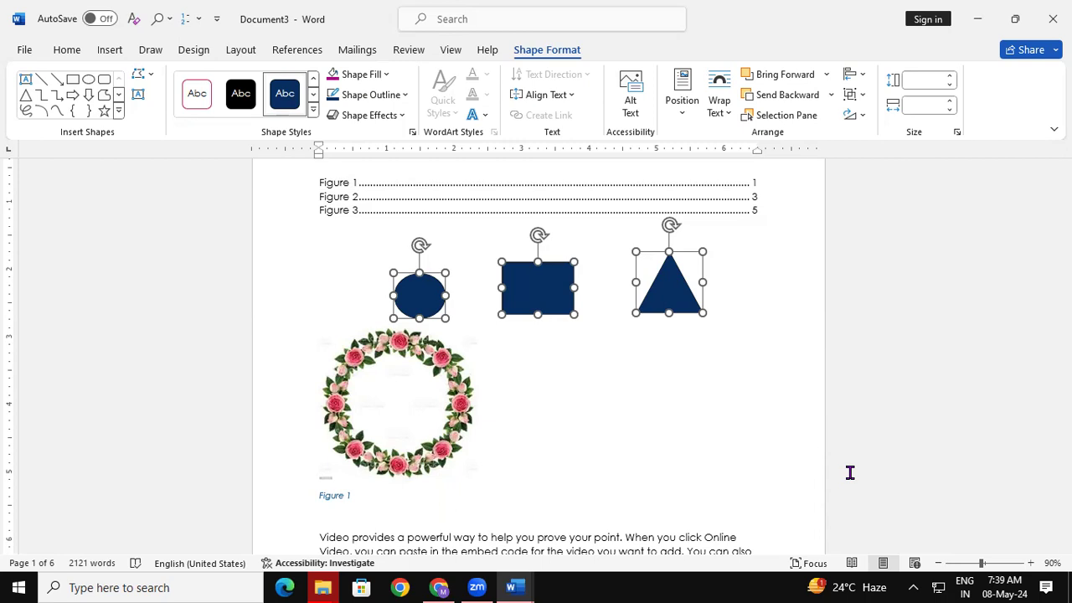
left_click(856, 95)
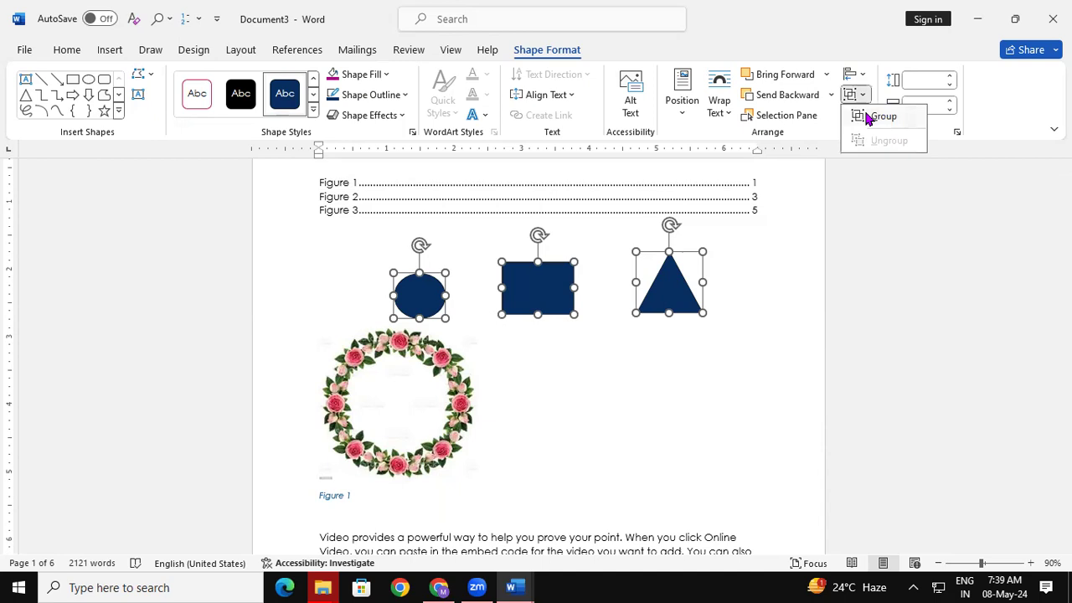
left_click(877, 122)
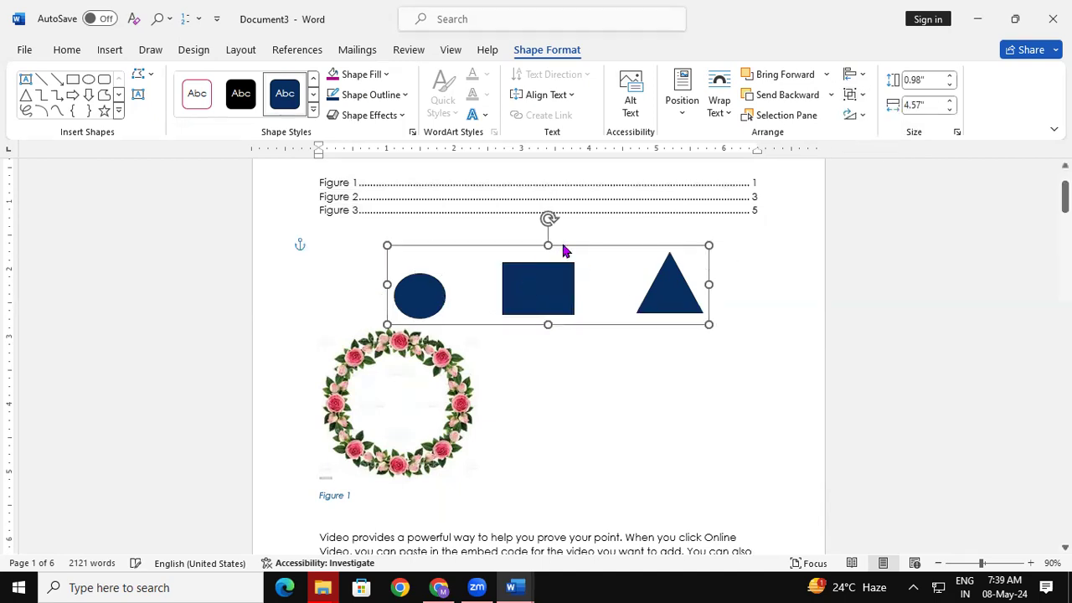
Move the grouped shapes down over the upper edge of the wreath and delete the group.
left_click_drag(572, 242, 527, 277)
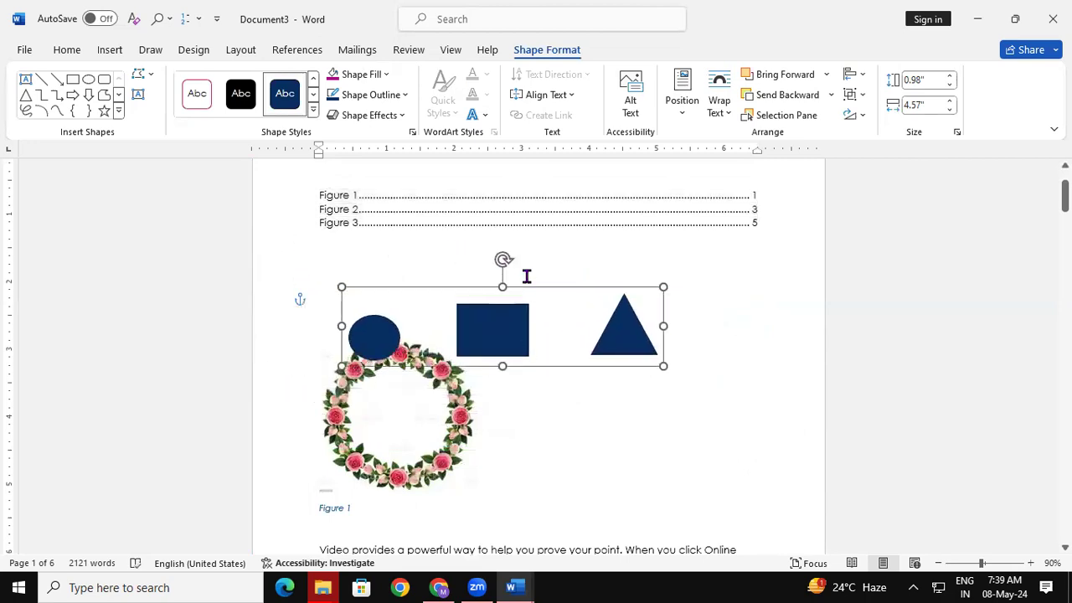
key("Delete")
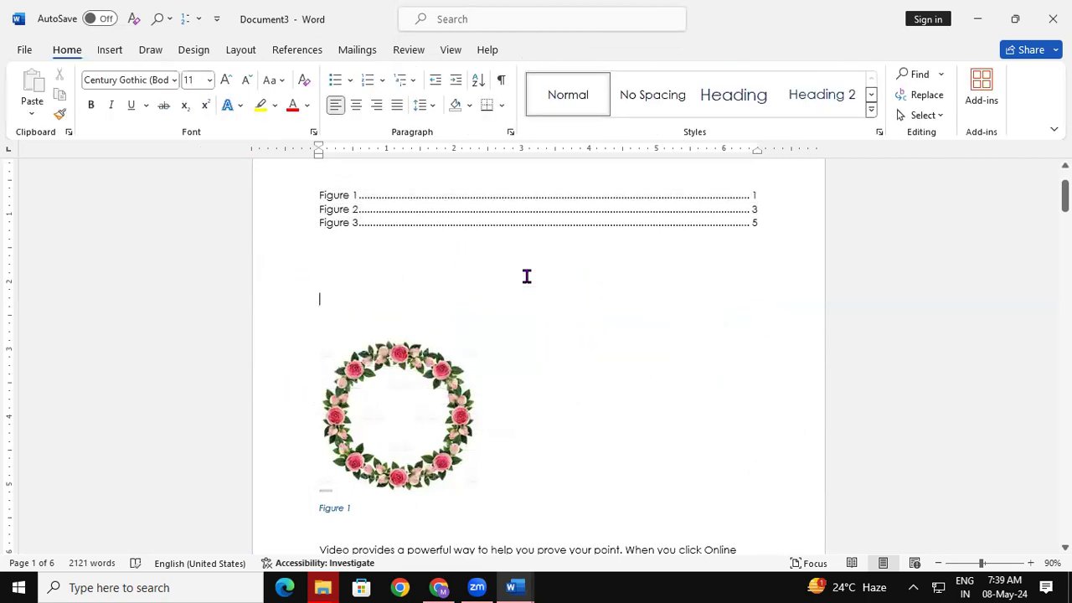
left_click(293, 51)
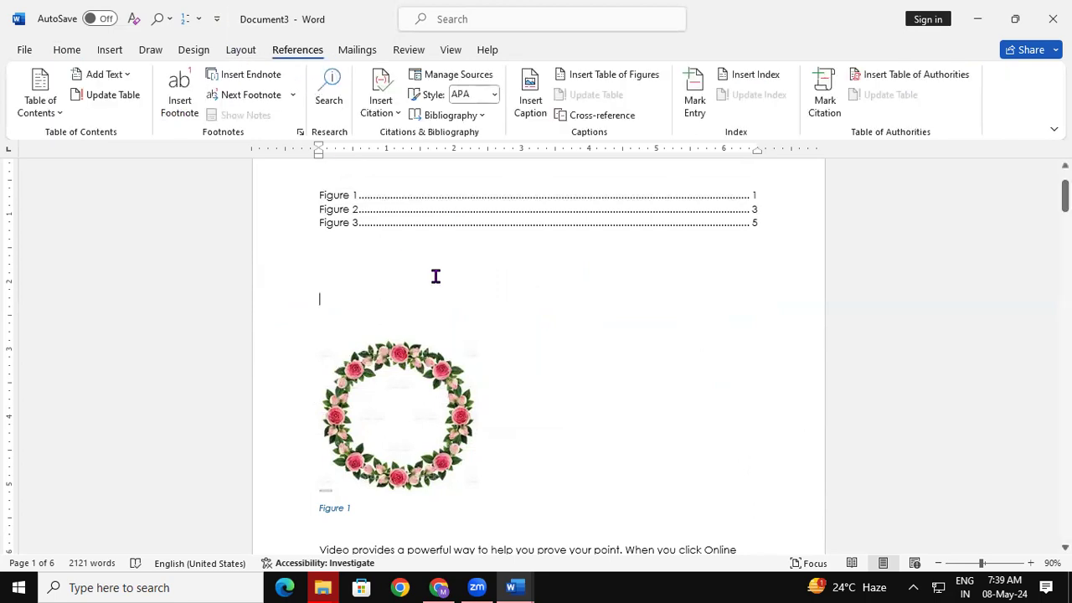
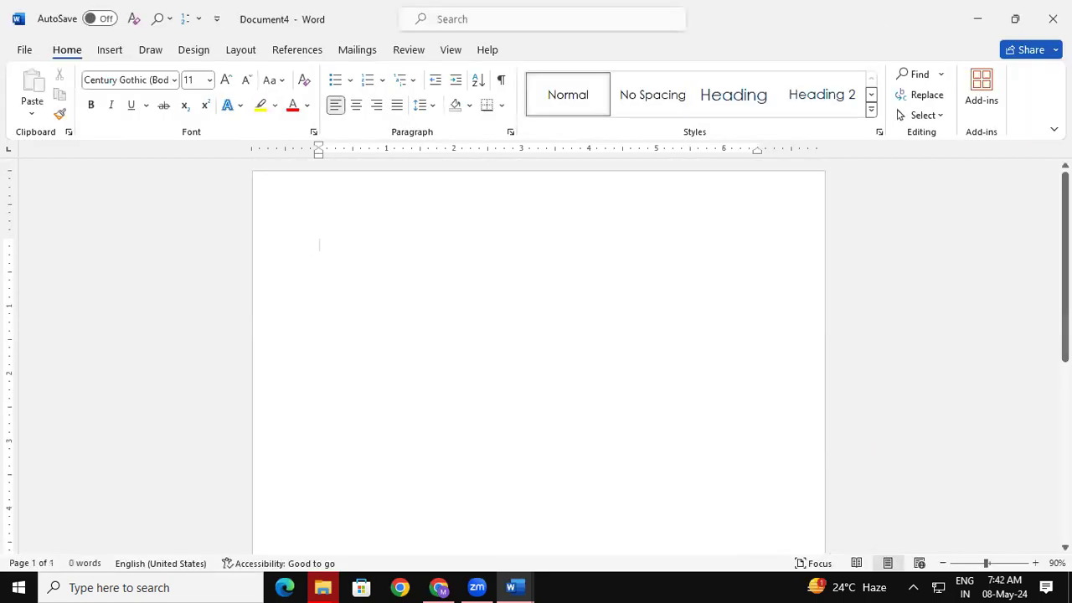
Fill the new blank document with sample paragraphs using =RAND(44).
type("=RAND")
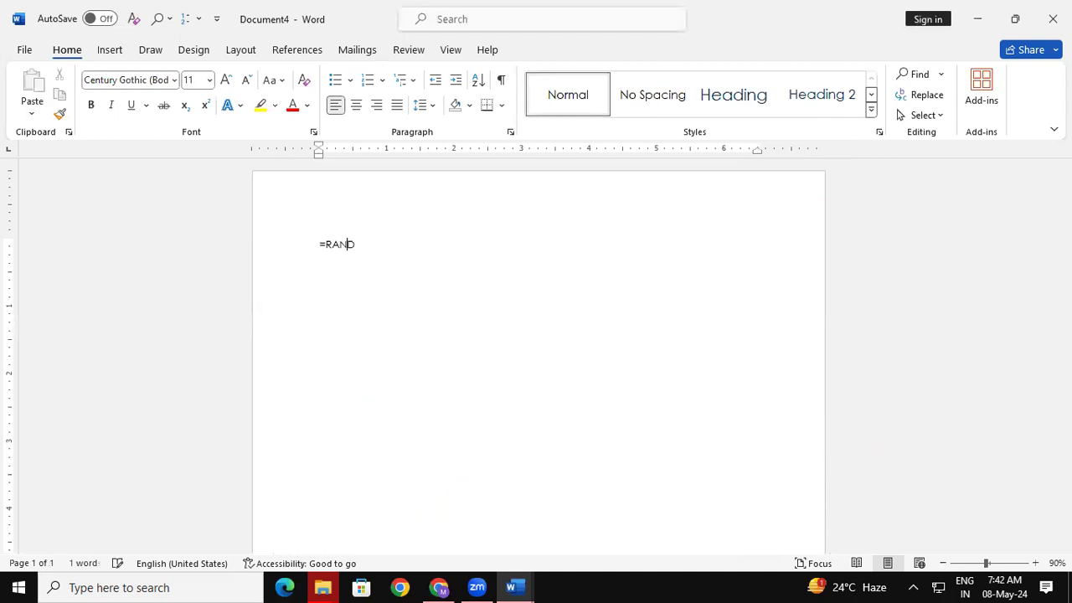
type("(44)")
key("Return")
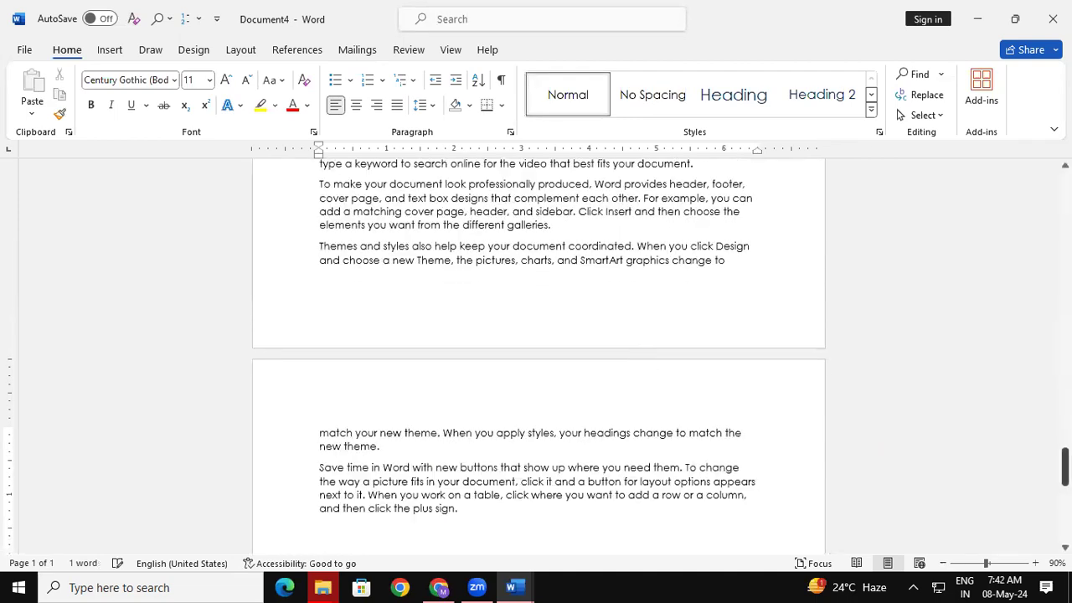
Insert six empty lines above the first paragraph on page 1.
left_click(1037, 565)
left_click(1037, 565)
left_click(1037, 564)
left_click_drag(1066, 473, 1065, 185)
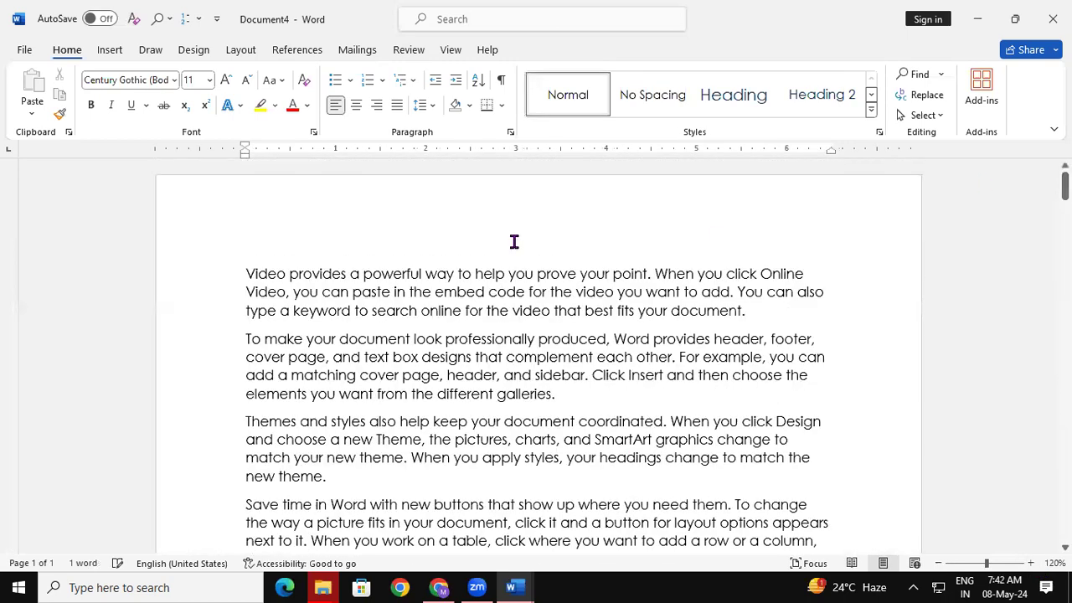
left_click(239, 274)
key("Return")
key("Return")
key("Return")
key("Return")
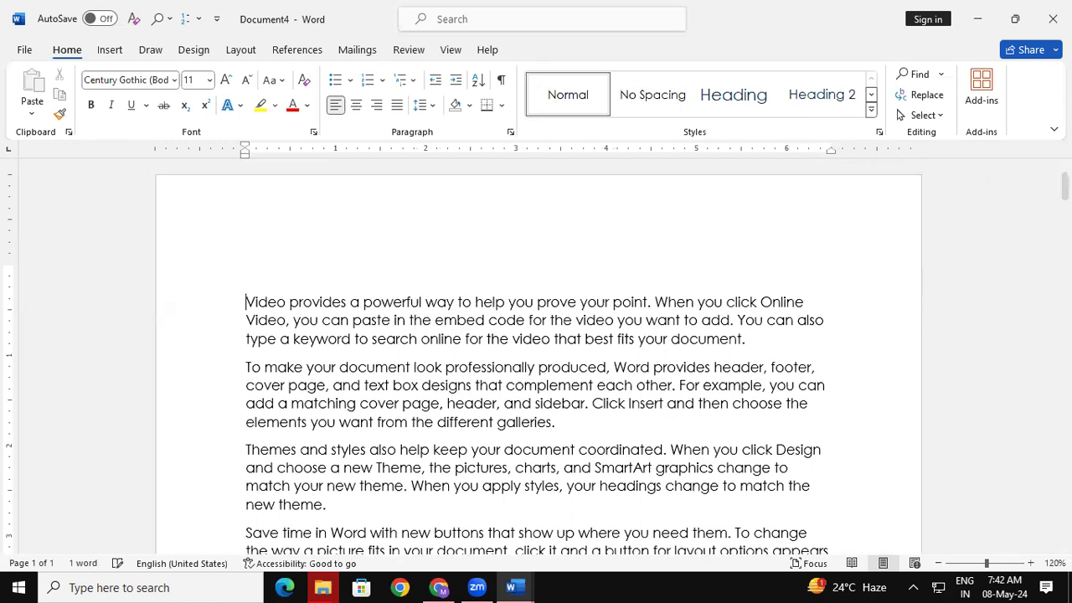
key("Return")
key("Return")
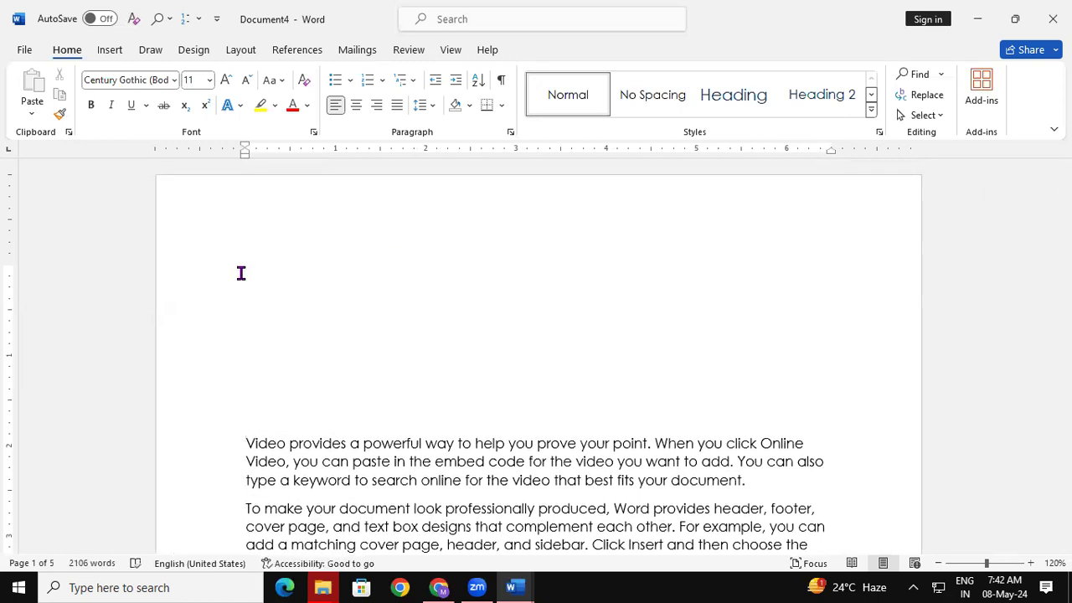
Mark the phrase "you want from the different galleries" near the end of page 1 as an index entry for the current page.
left_click(782, 328)
left_click_drag(1065, 186, 1065, 238)
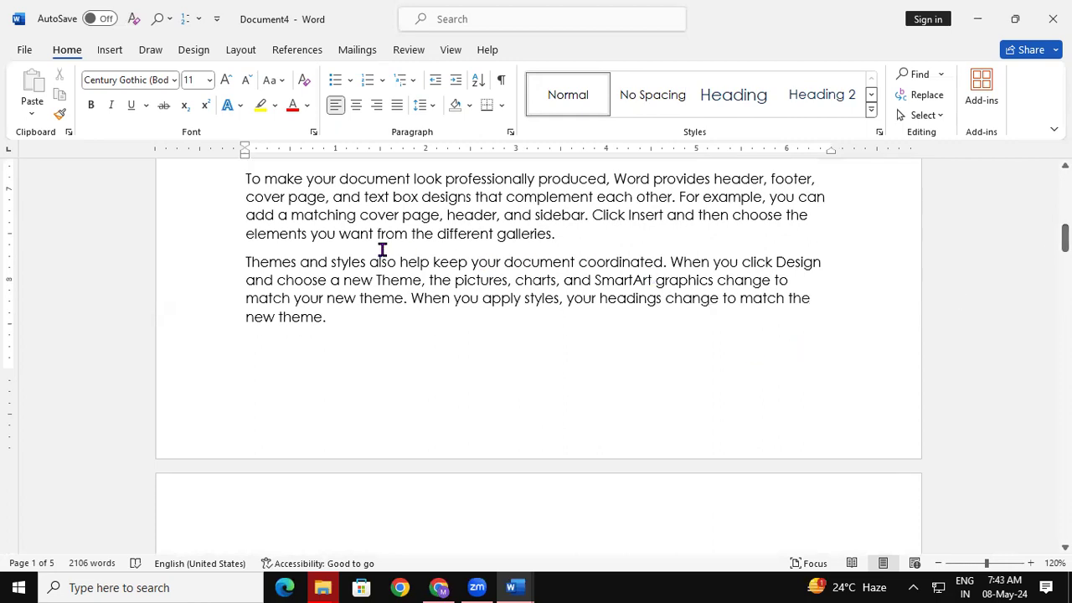
left_click_drag(314, 237, 530, 242)
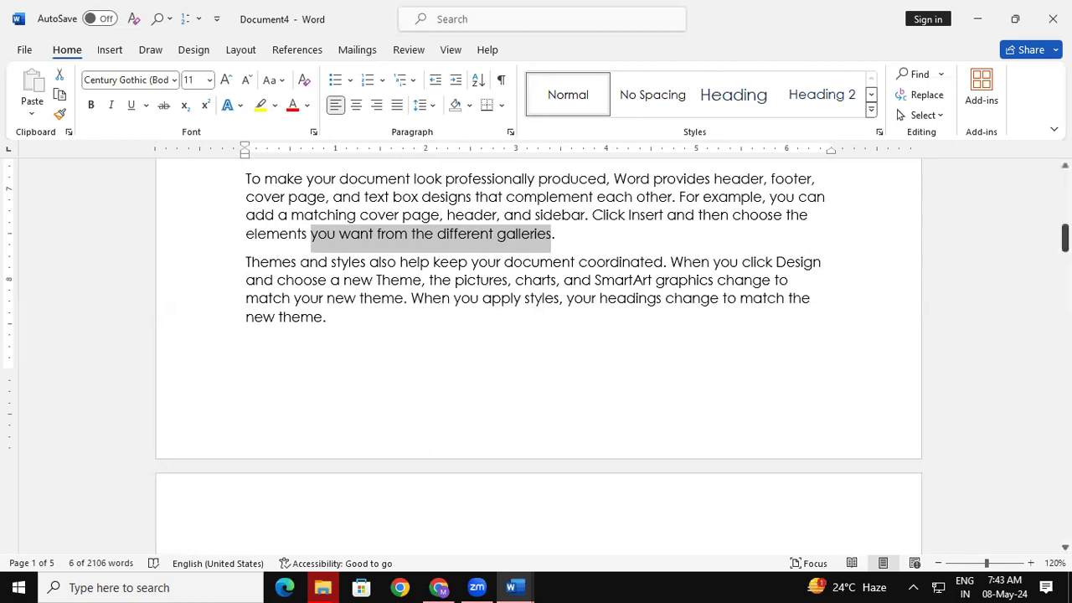
left_click(322, 47)
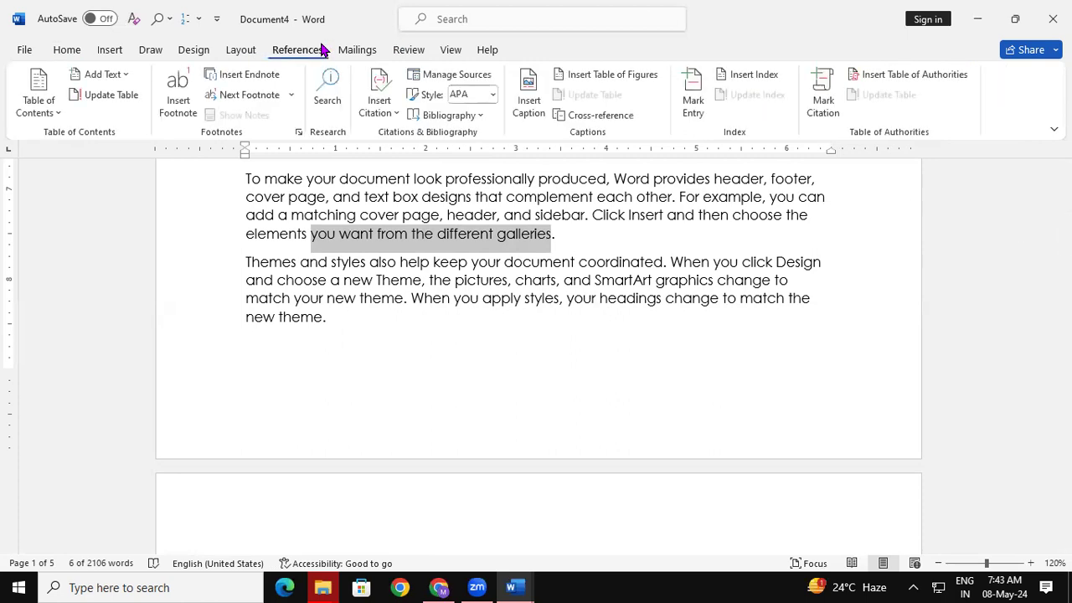
left_click(695, 94)
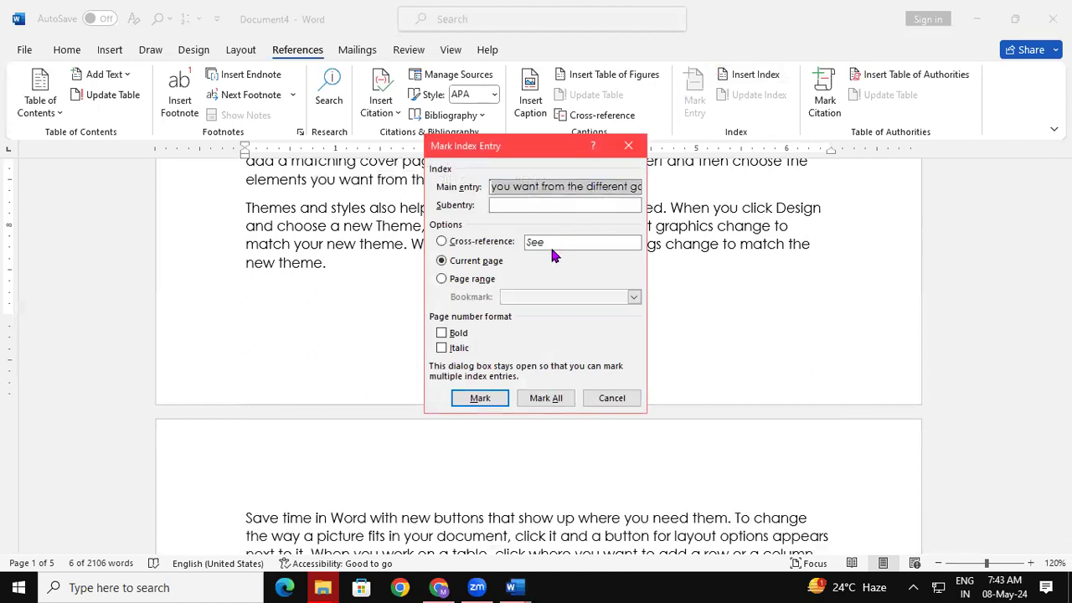
left_click(476, 400)
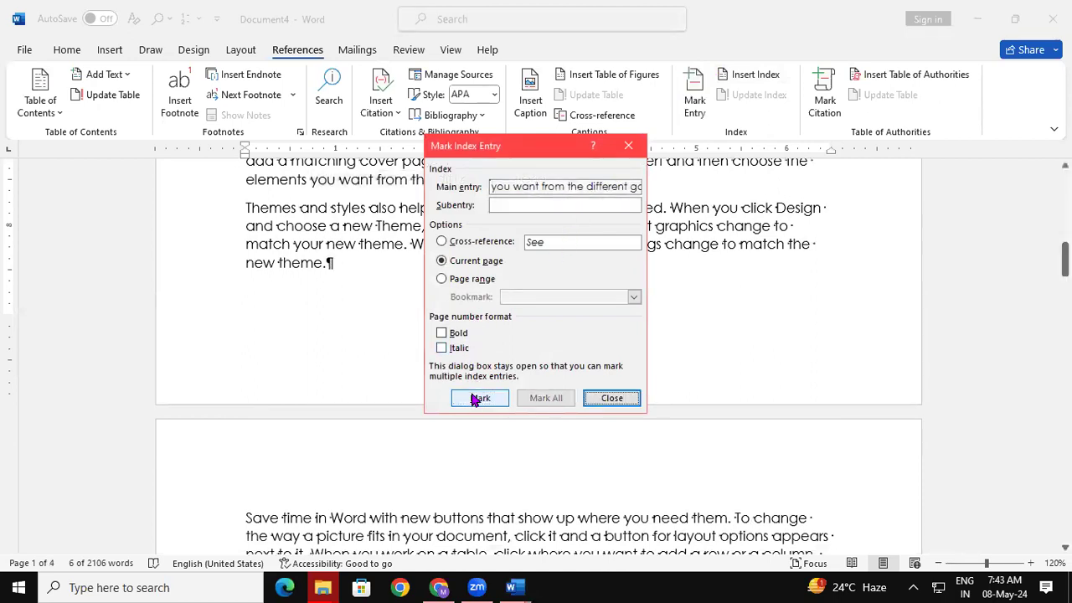
left_click(598, 399)
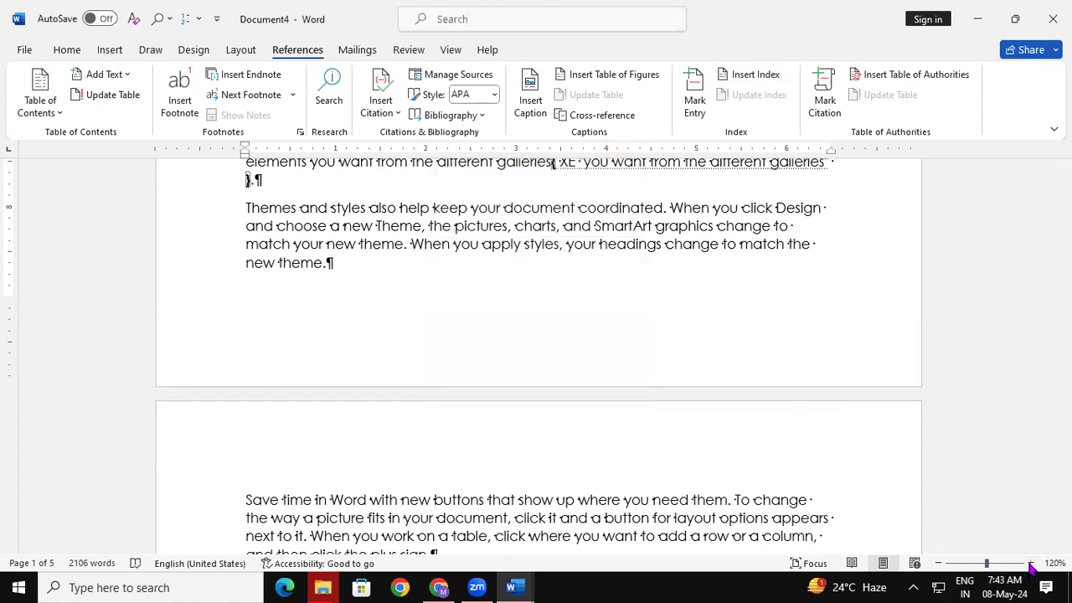
Examine the XE index field code after the word "galleries" at 200% magnification.
left_click(1031, 563)
left_click(1031, 563)
left_click(1031, 563)
left_click(1031, 563)
left_click(1031, 563)
left_click(1031, 563)
left_click(1031, 563)
left_click(1031, 563)
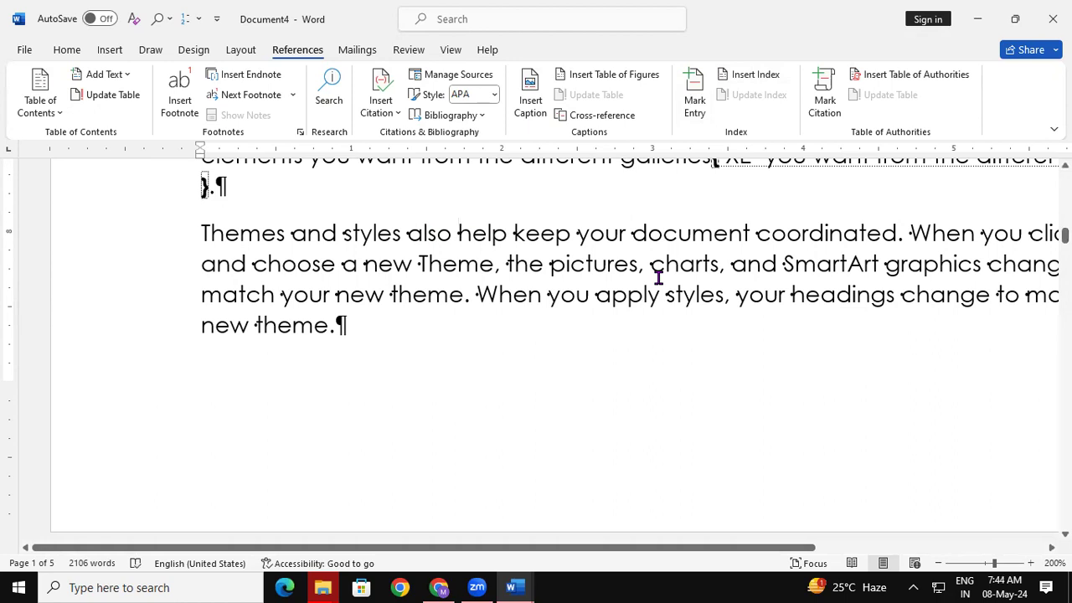
key("BackSpace")
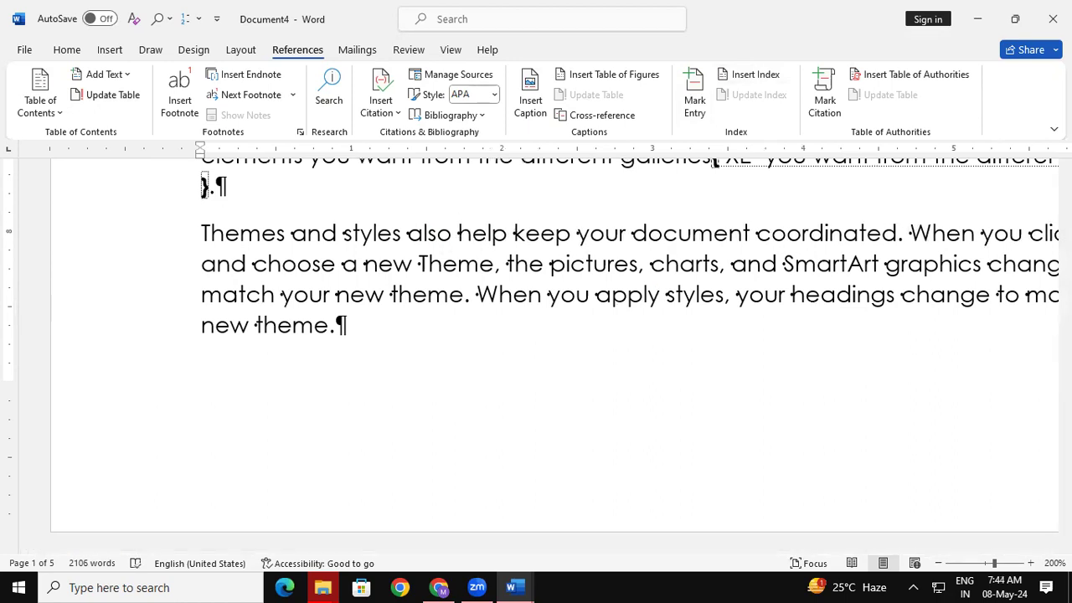
Toggle the formatting marks and leave them off so the XE index field code after "galleries" is hidden.
left_click(594, 295)
left_click(71, 53)
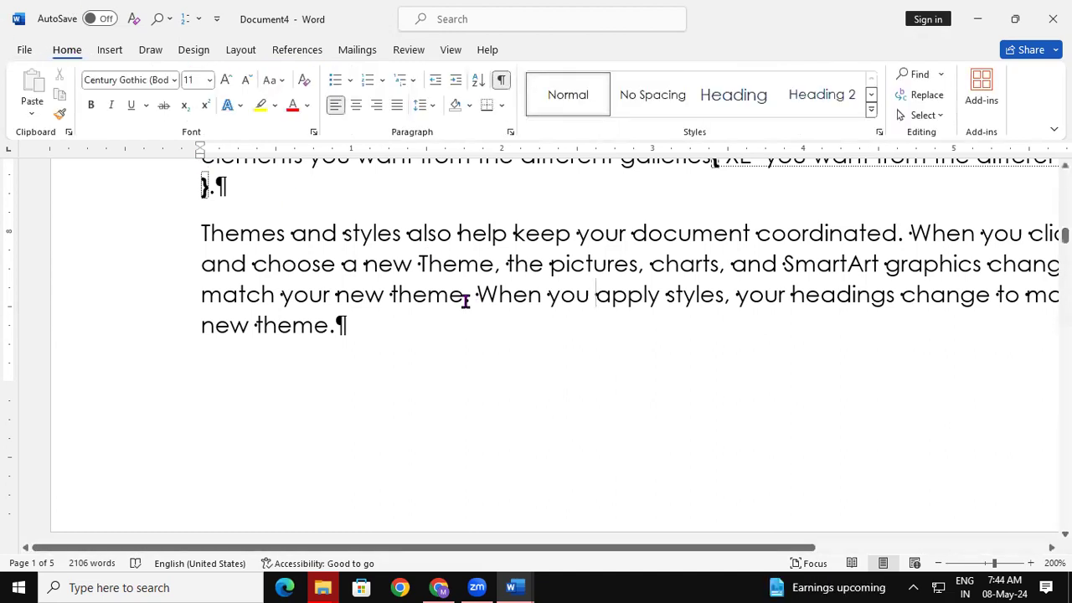
left_click(501, 80)
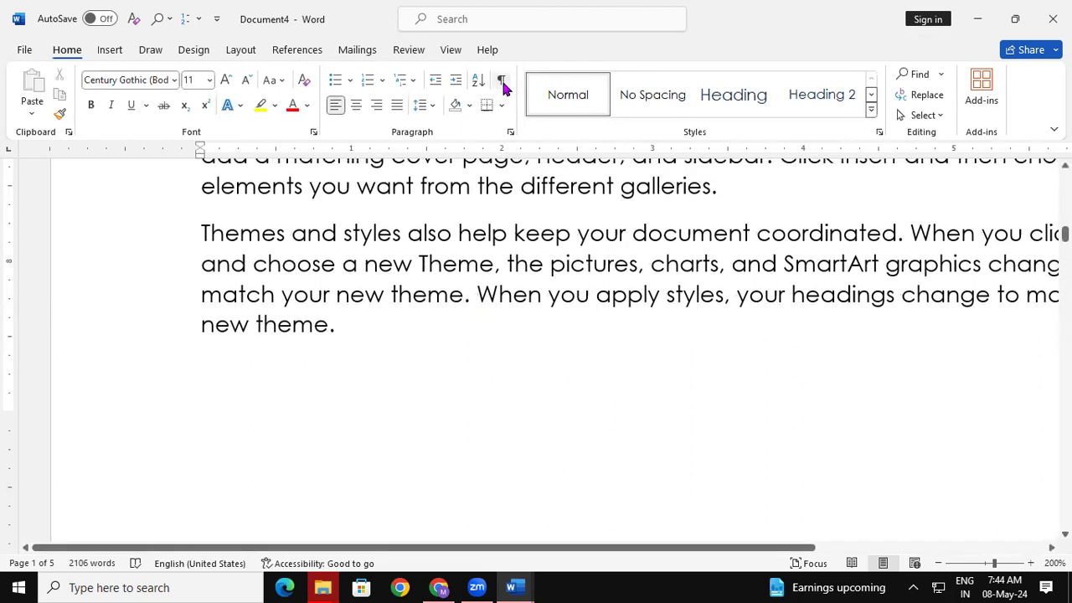
left_click(501, 80)
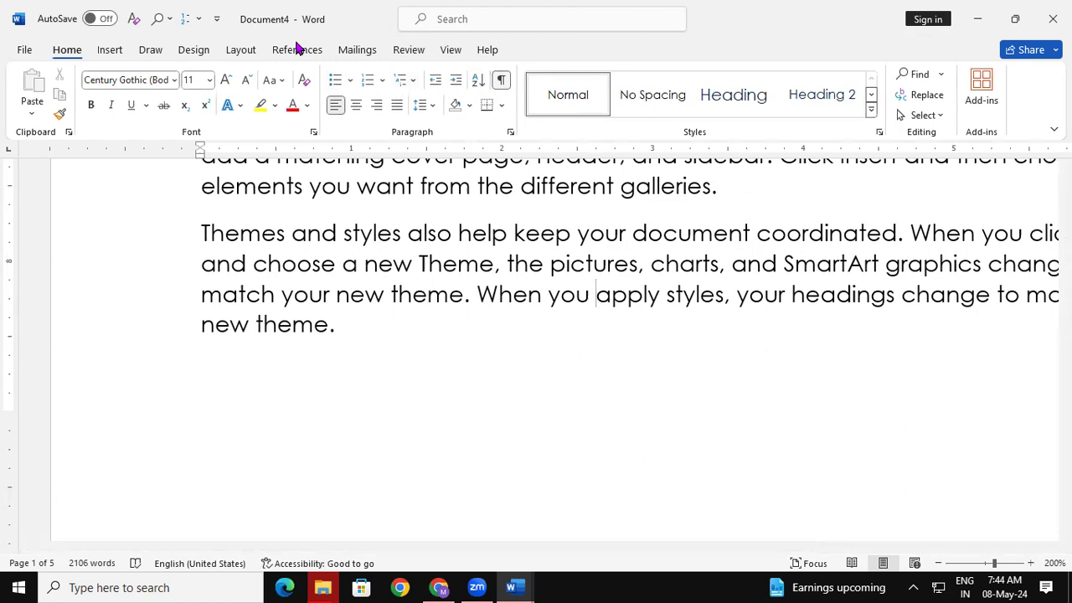
left_click(298, 50)
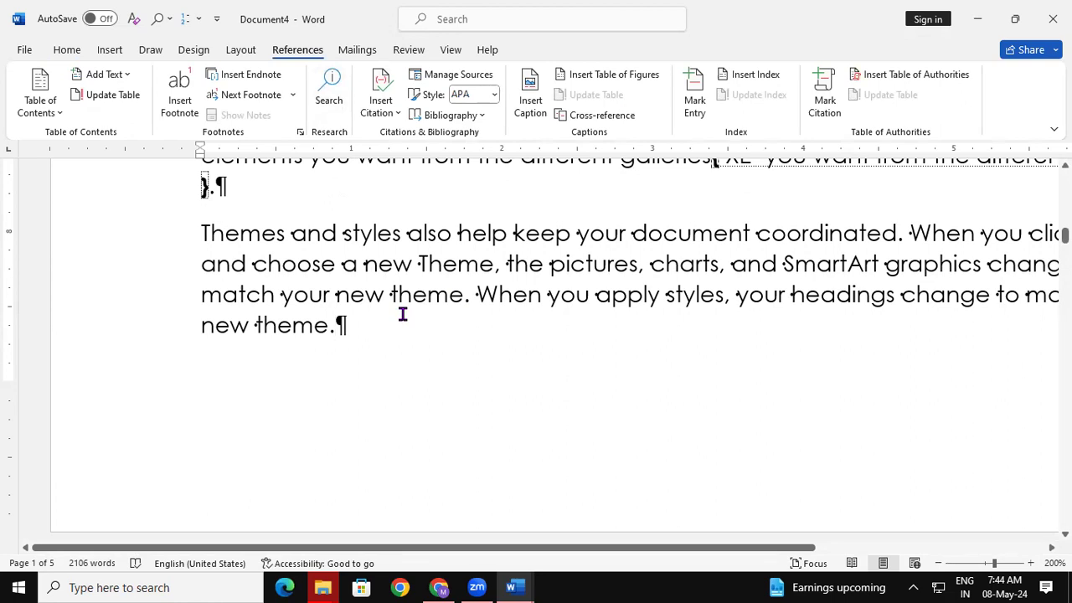
key("ctrl+shift+8")
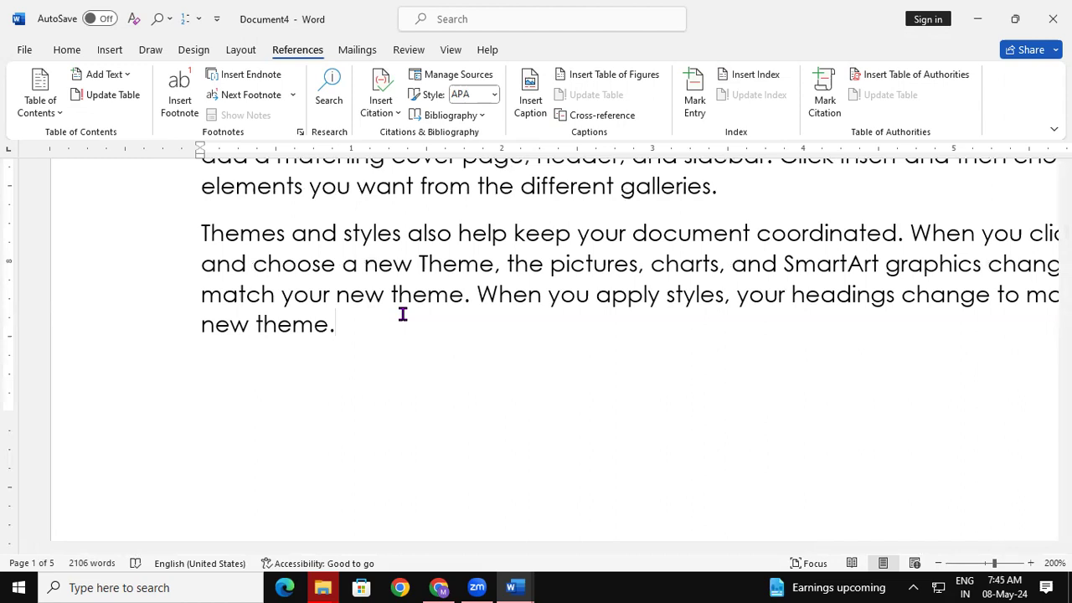
left_click(67, 50)
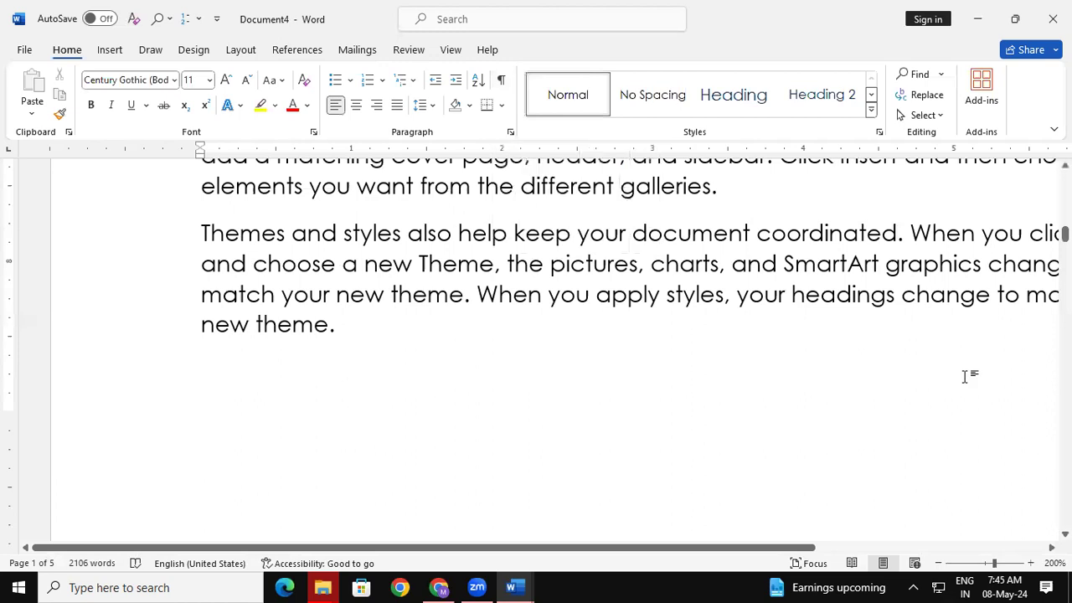
left_click(310, 52)
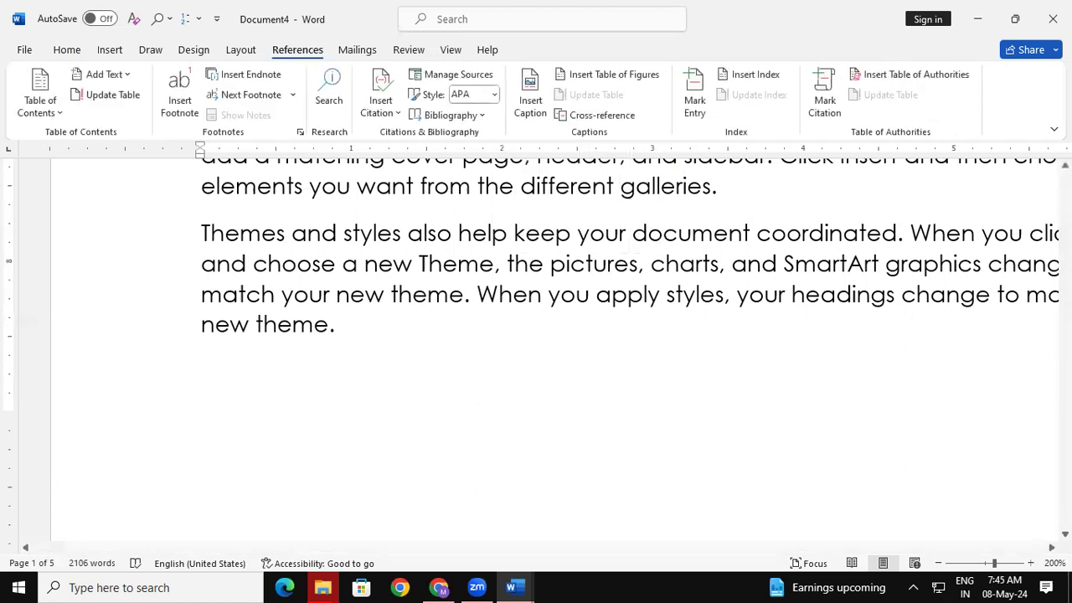
Insert an indented two-column index with the From template format in the empty lines at the start of page 1.
left_click_drag(1066, 234, 1066, 174)
left_click(179, 381)
left_click(217, 378)
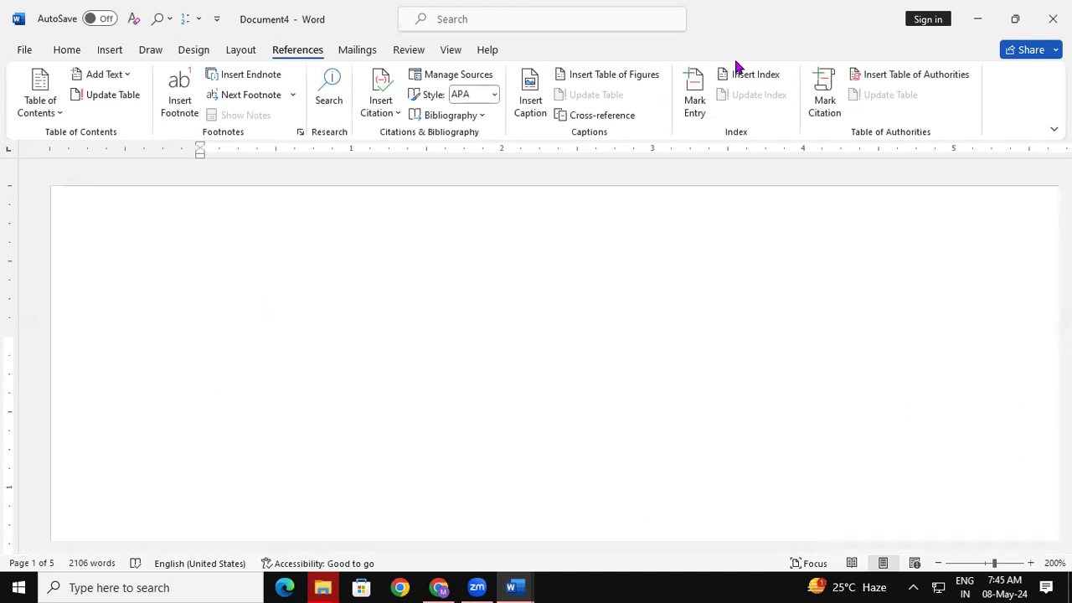
left_click(754, 77)
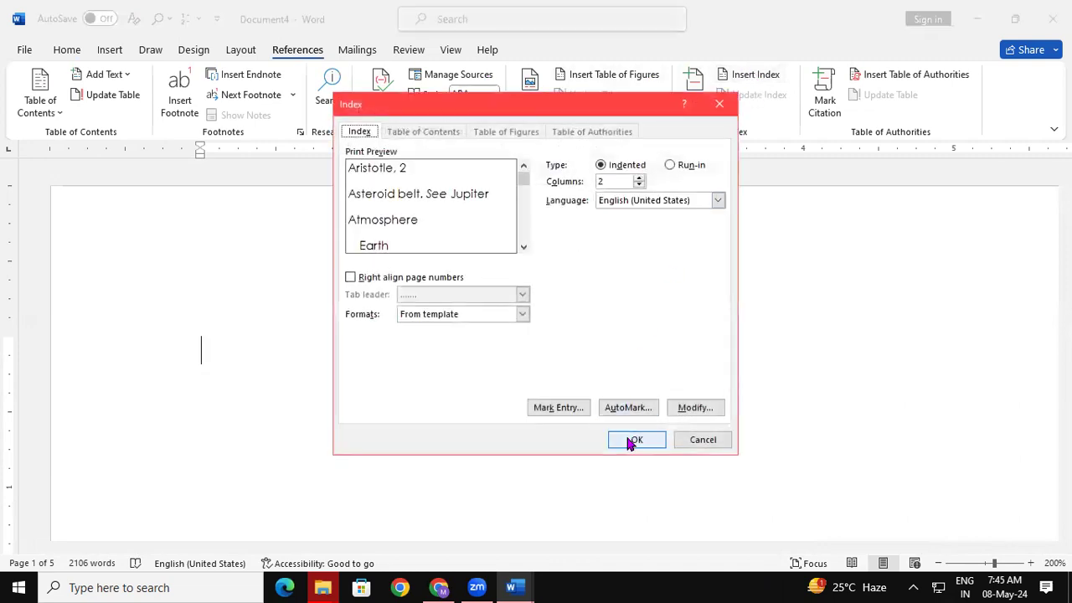
left_click(634, 438)
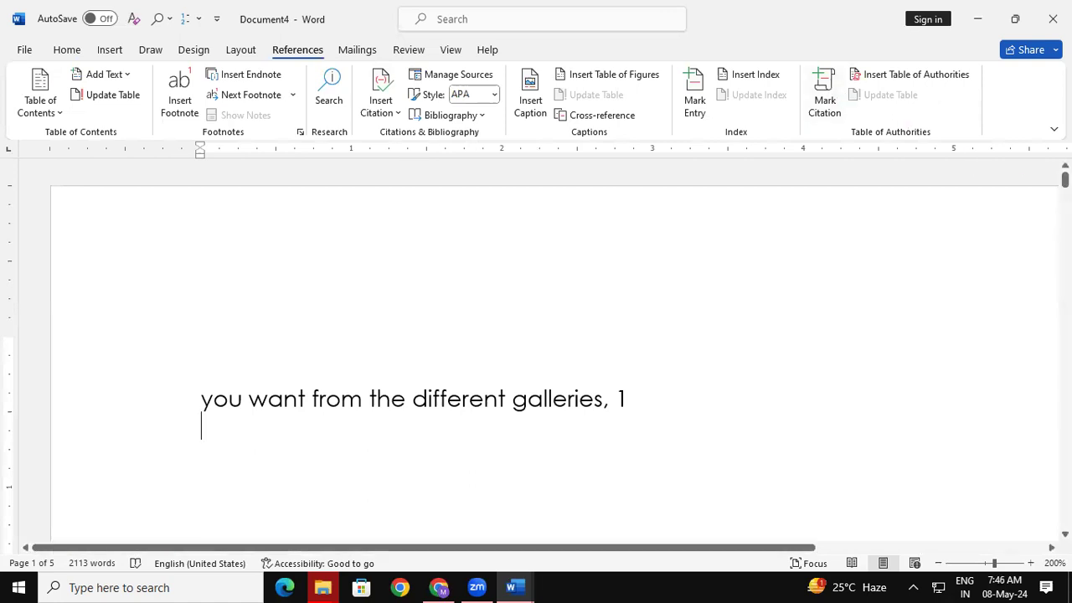
Mark "you want from the different galleries" near the end of page 1 as a citation in the Cases category and hide the formatting marks.
left_click_drag(1064, 180, 1064, 236)
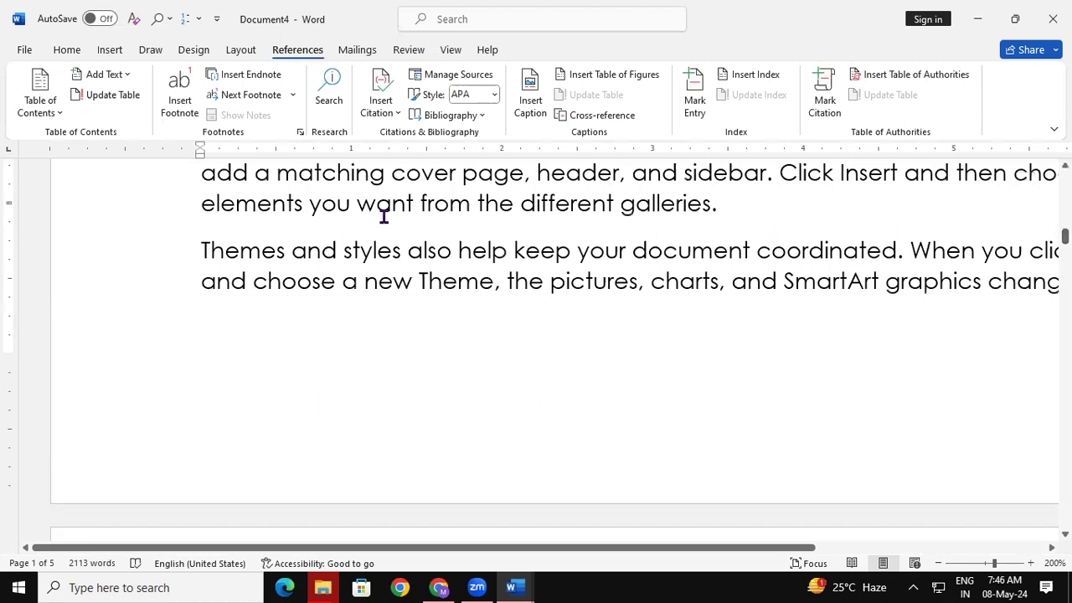
left_click_drag(311, 204, 705, 203)
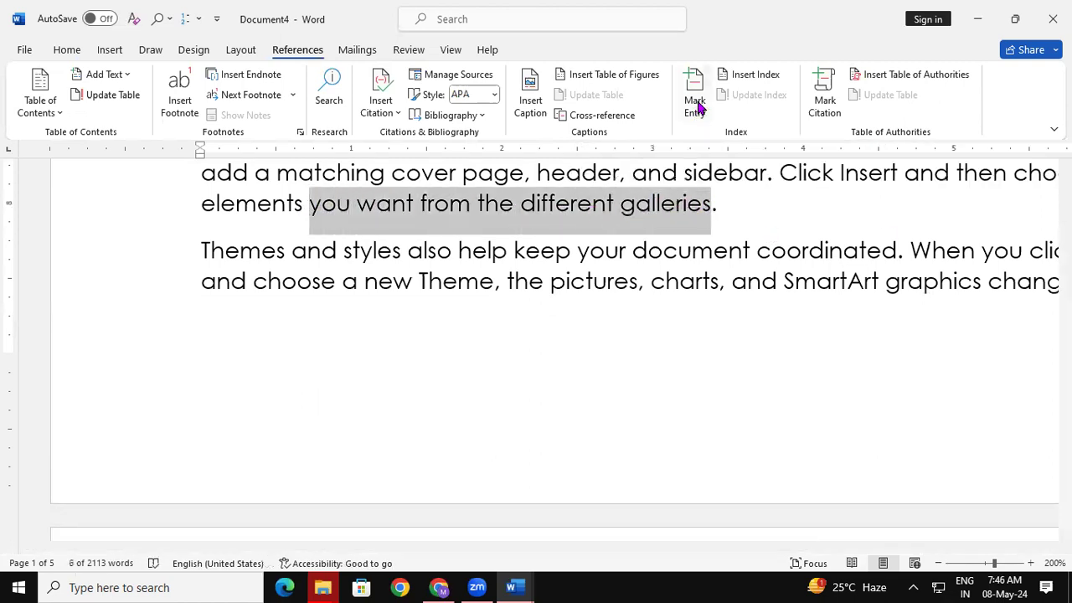
left_click(825, 92)
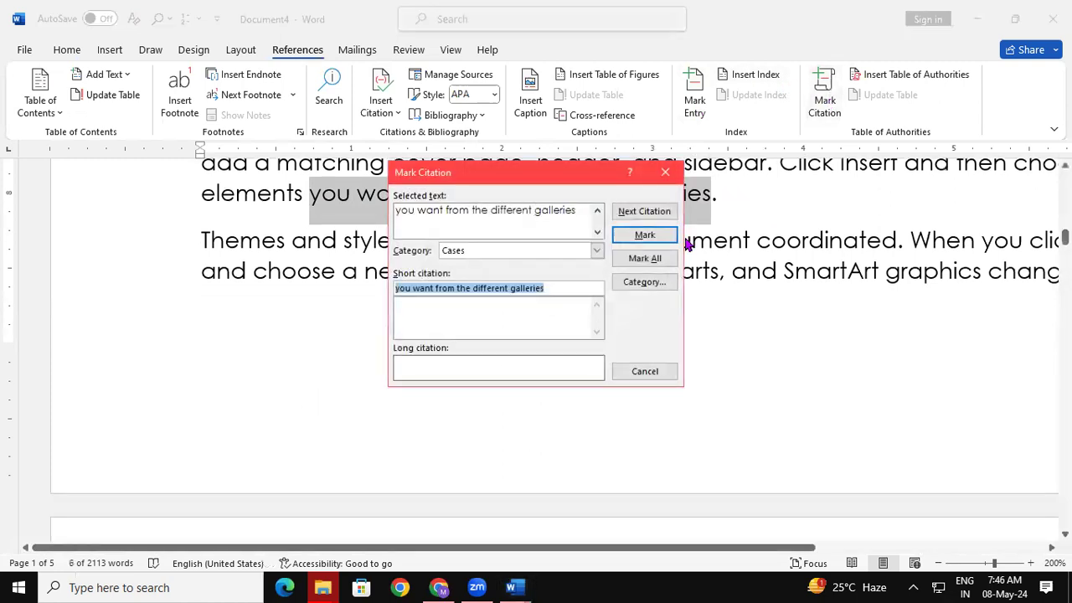
left_click(662, 239)
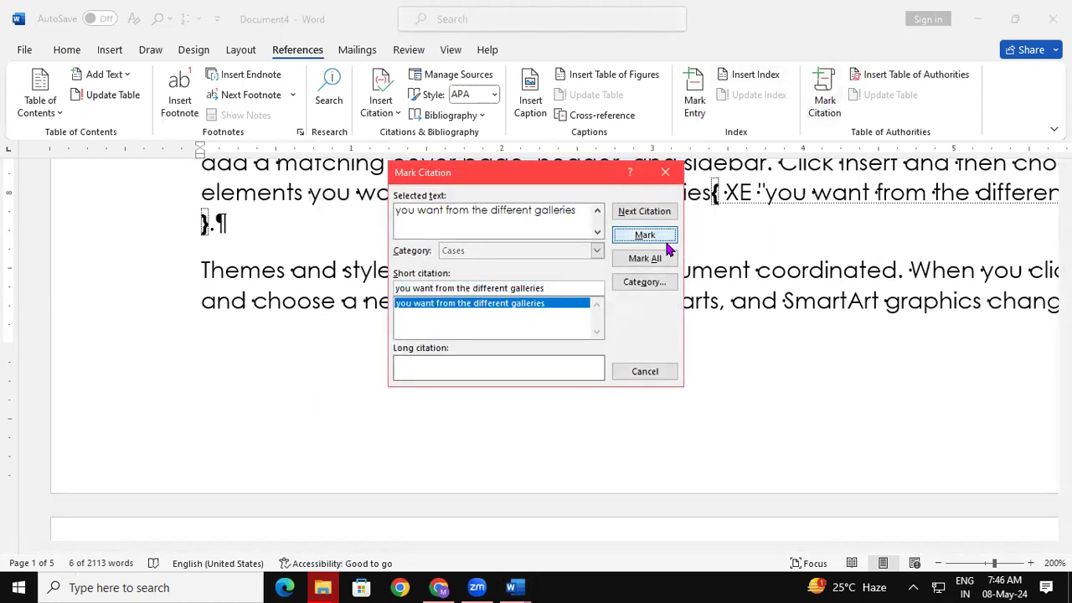
left_click(645, 371)
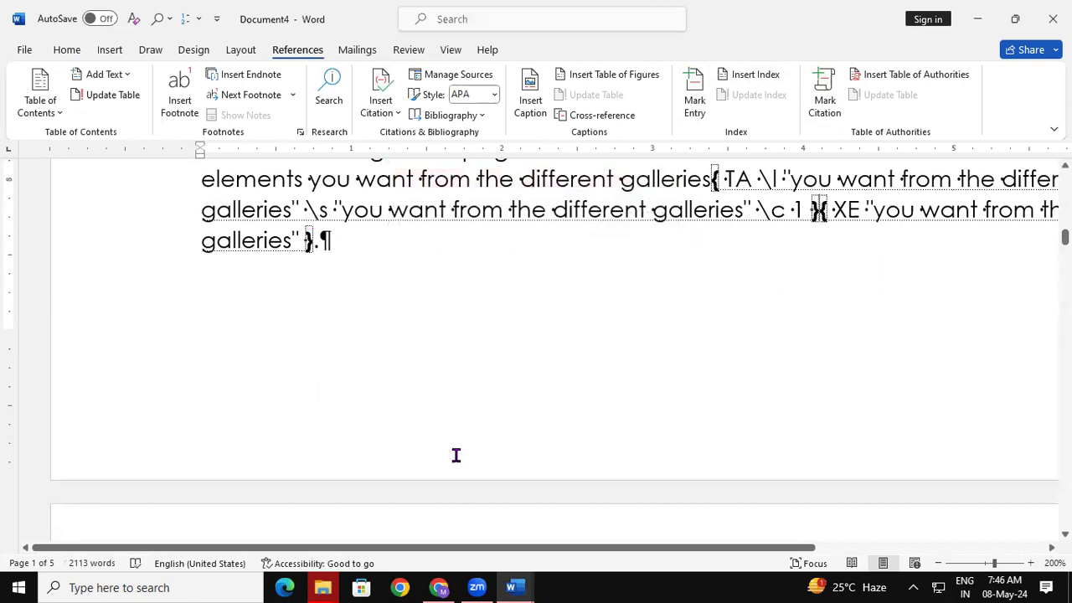
key("ctrl+shift+8")
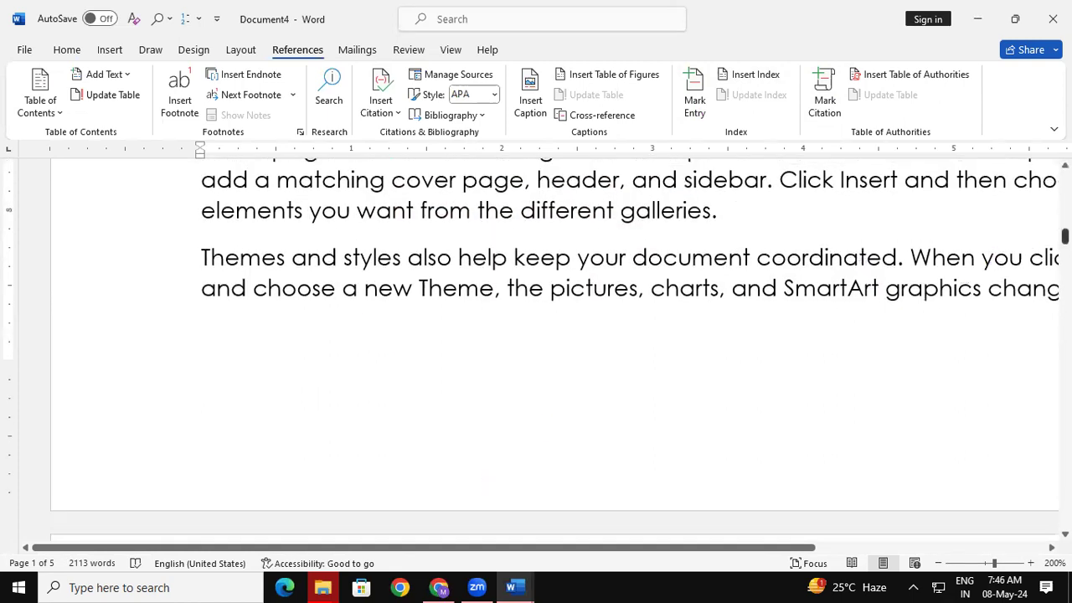
Insert a table of authorities for all categories below the index on page 1, with passim and a dotted tab leader.
left_click_drag(1065, 236, 1066, 177)
left_click(187, 456)
left_click(210, 456)
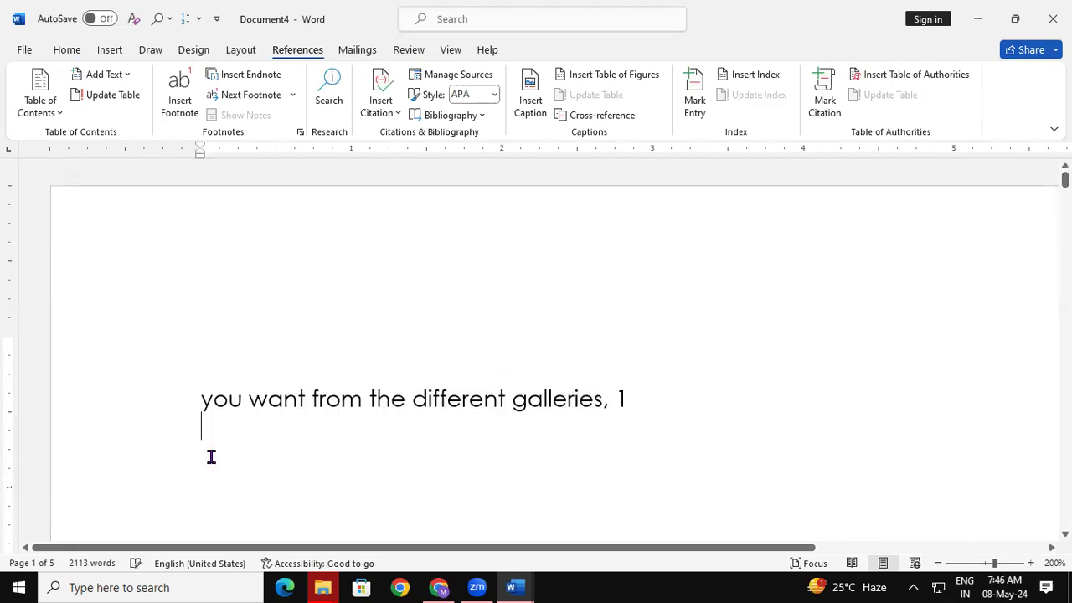
left_click(890, 77)
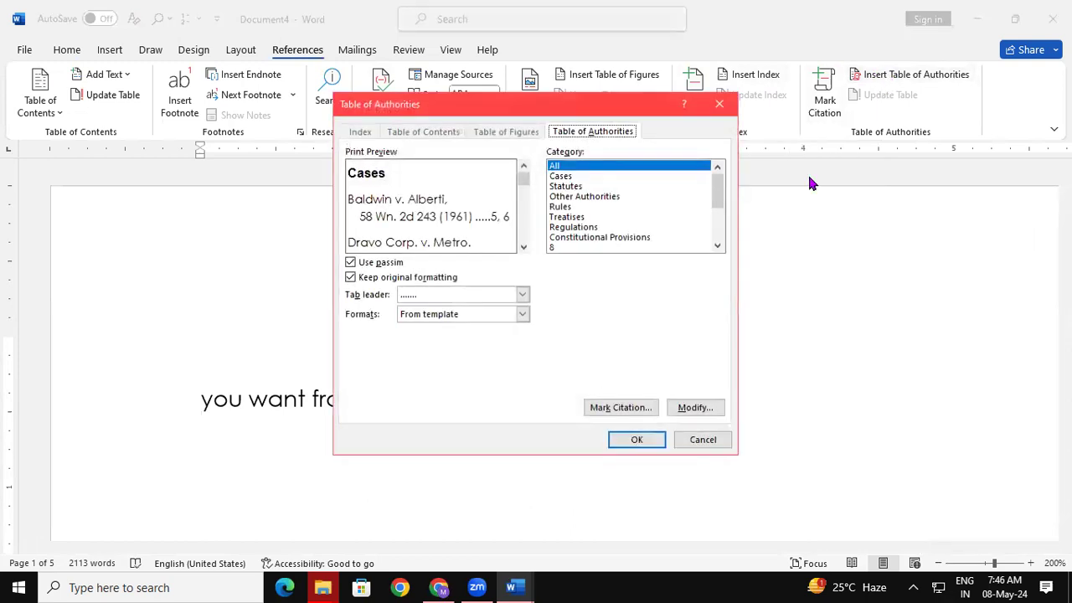
left_click(637, 440)
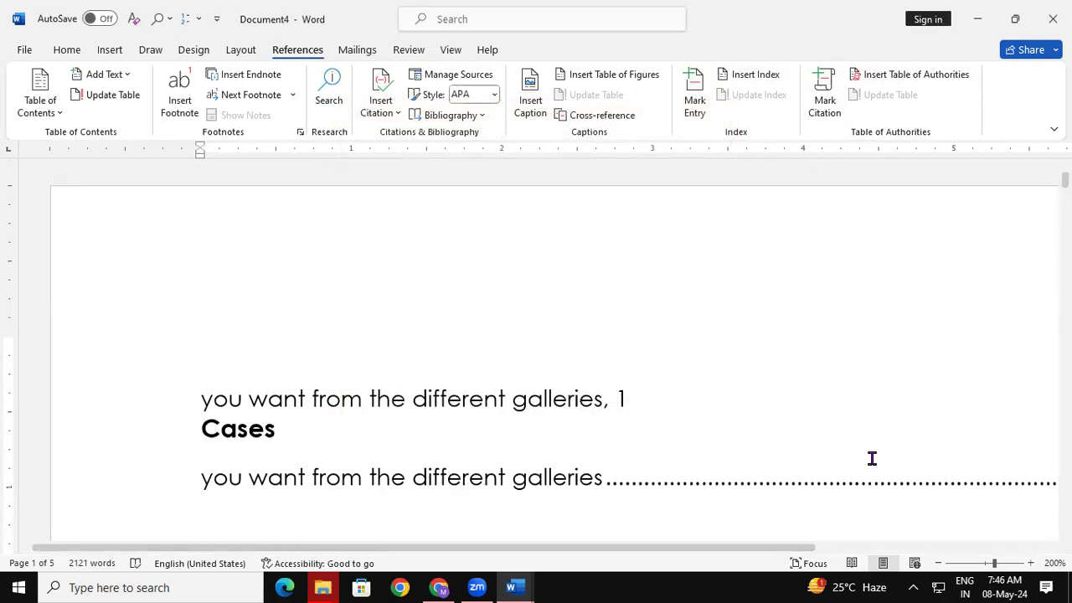
left_click(935, 562)
left_click(936, 563)
left_click(936, 563)
left_click(936, 563)
left_click(936, 563)
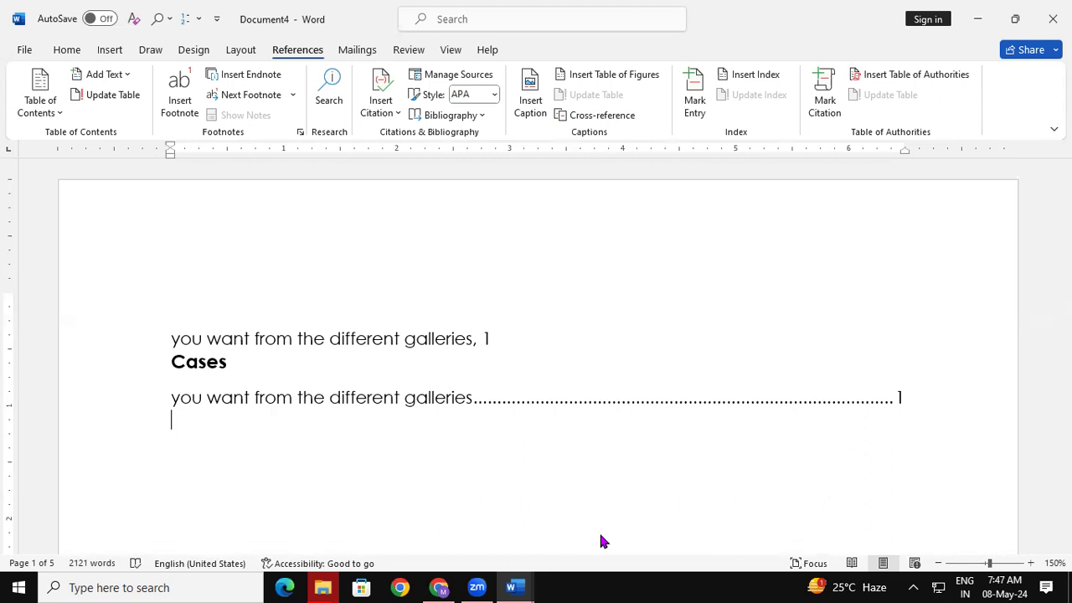
Create a new blank document and fill it with sample paragraphs using =RAND(44).
key("ctrl+n")
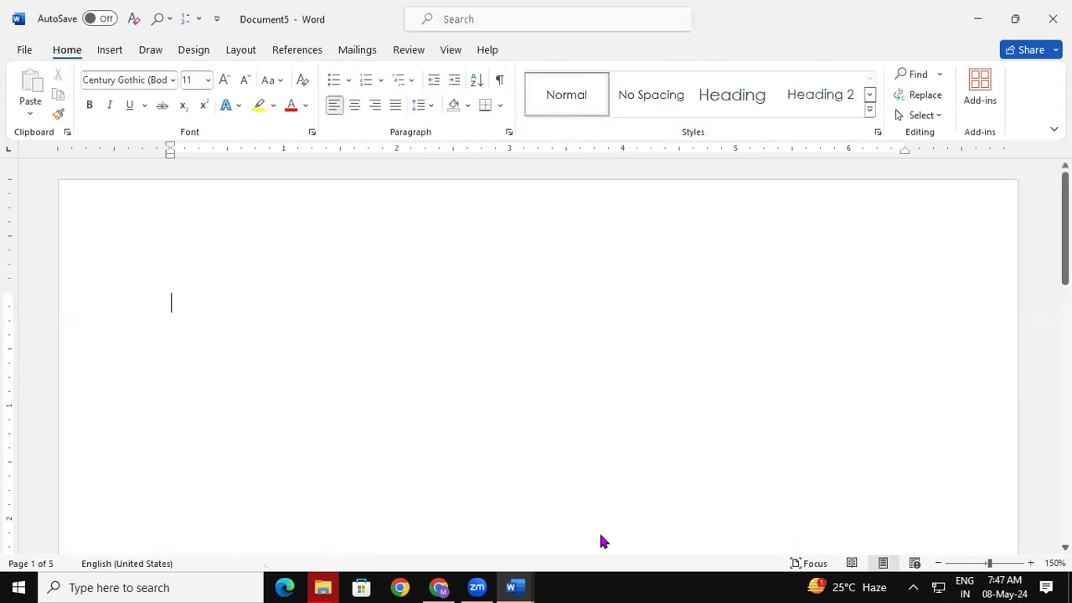
type("=RA")
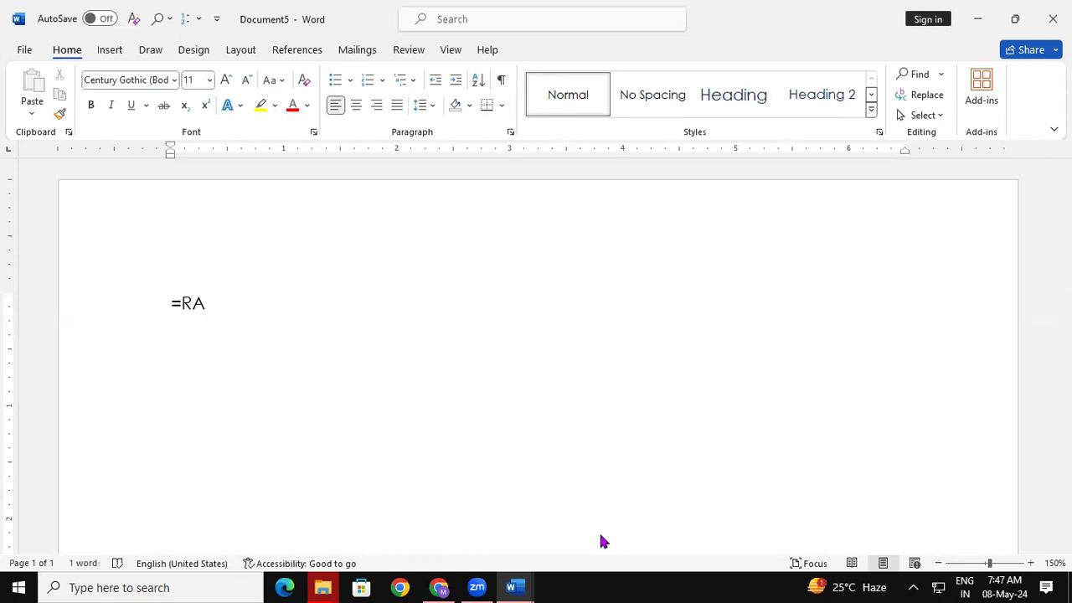
type("ND")
type("(44)")
key("Return")
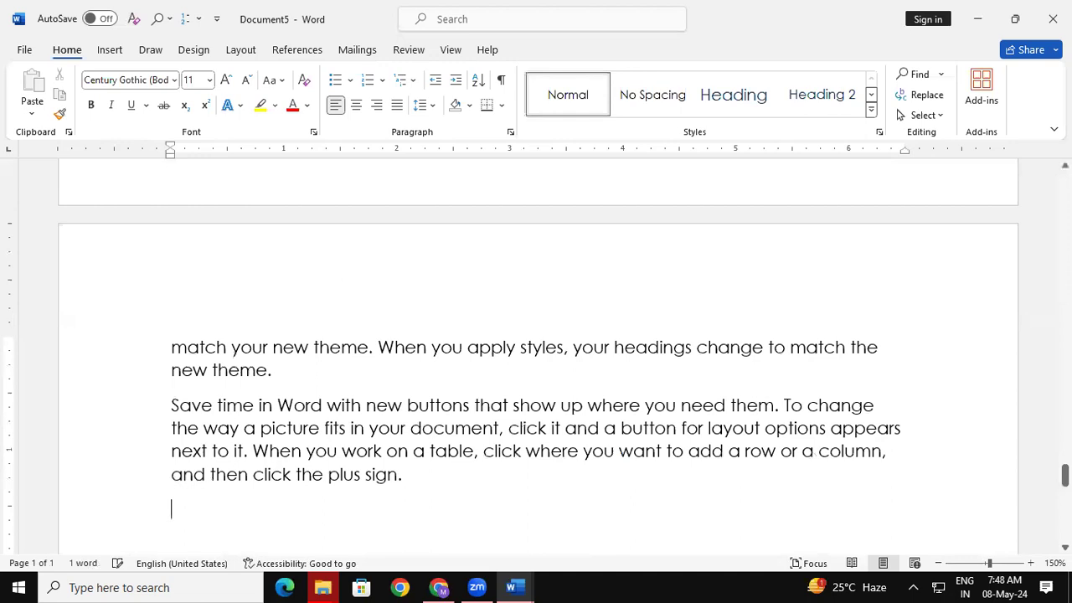
Insert seven empty lines above the first paragraph of the new document.
key("ctrl+Home")
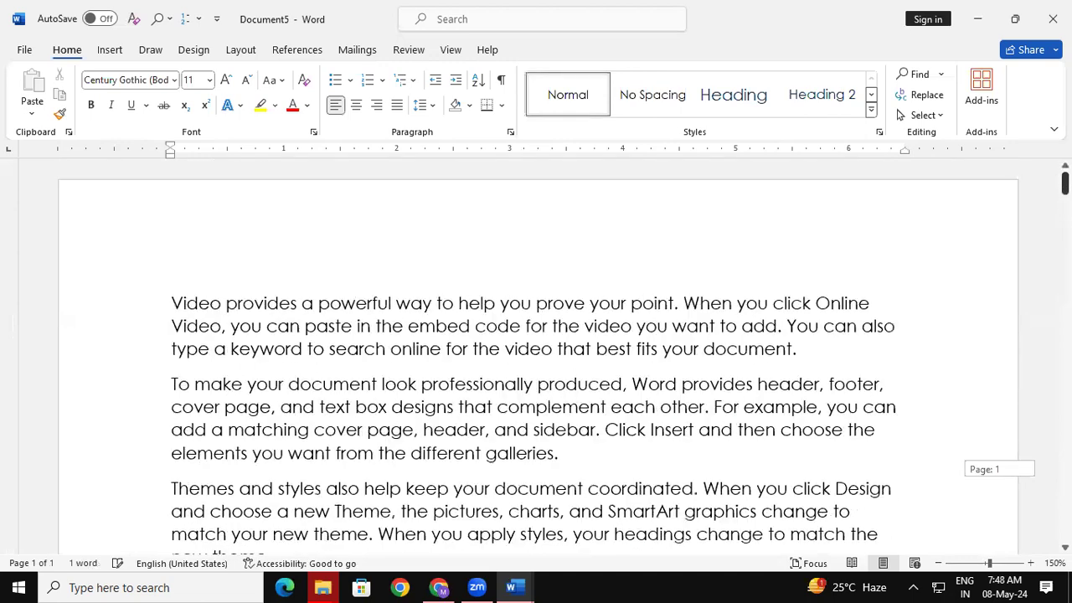
left_click(938, 563)
left_click(938, 563)
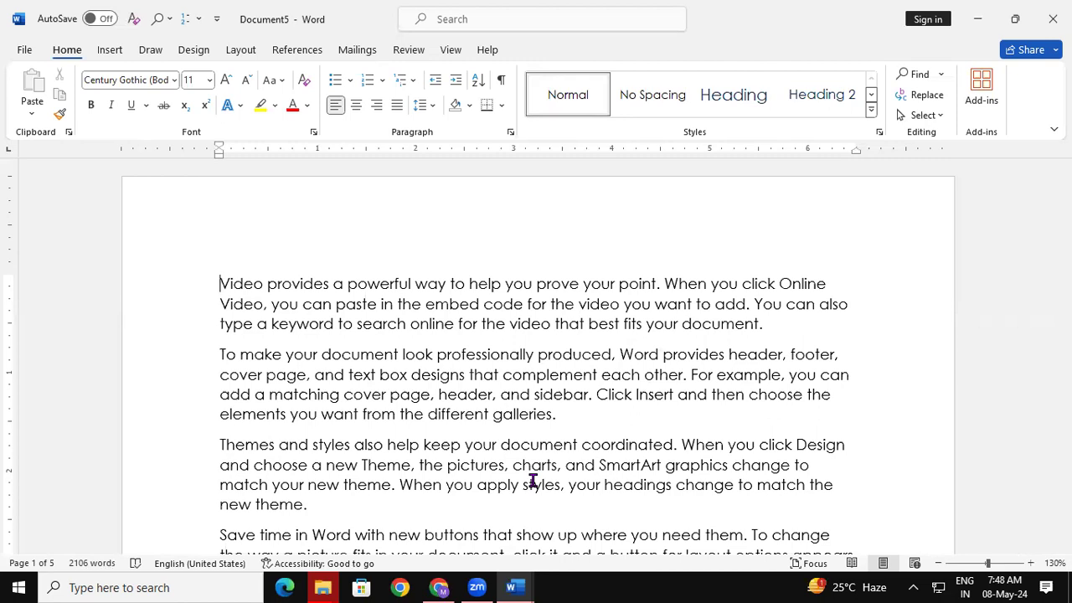
key("Return")
key("Return")
key("Return")
key("Return")
key("Return")
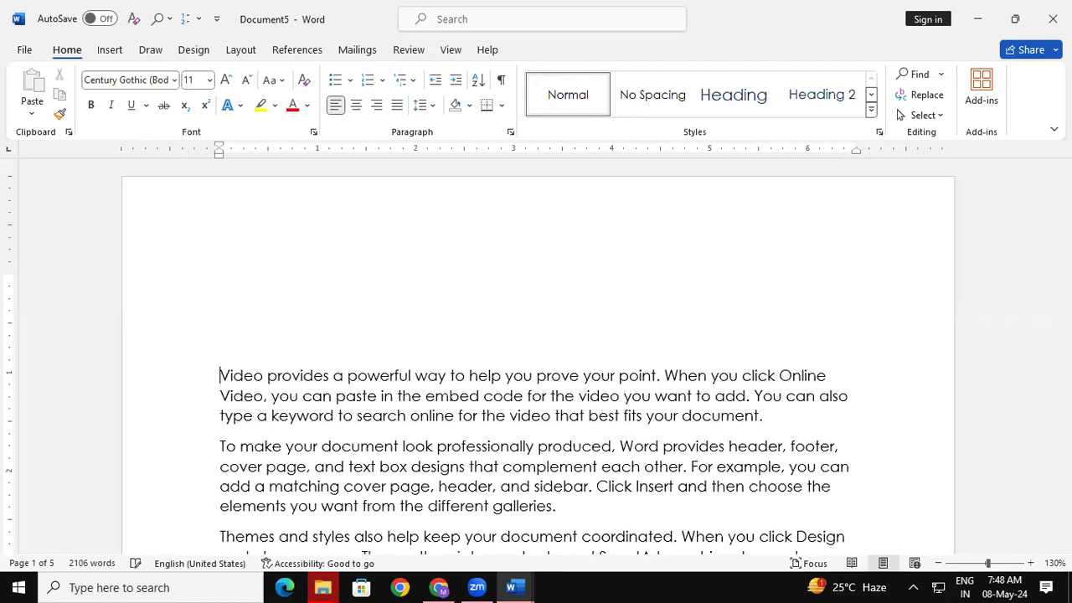
key("Return")
key("Return")
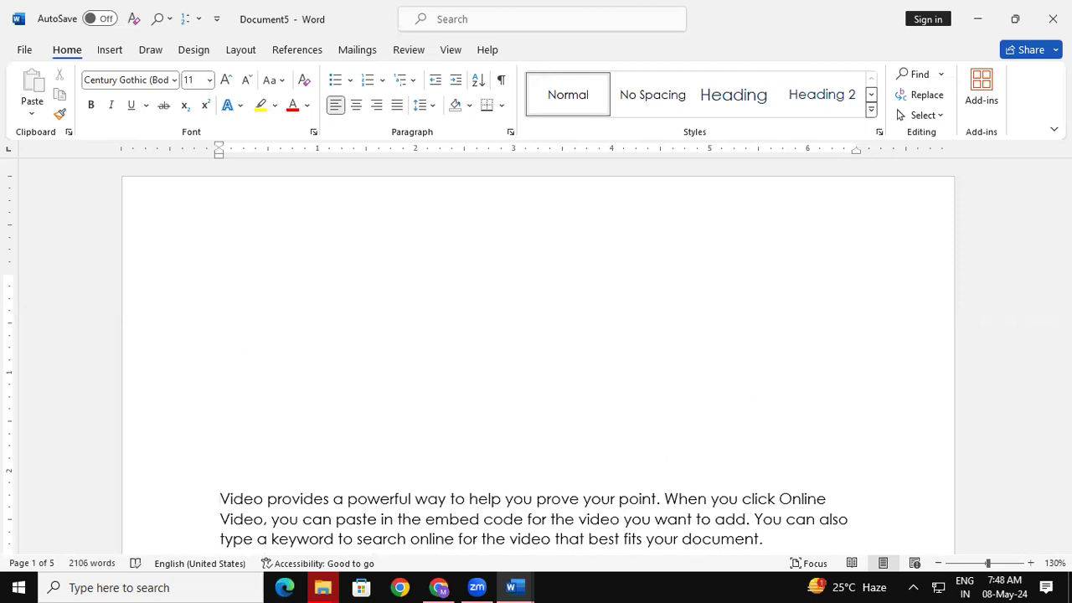
Enter the heading COMPUTER directly above the first paragraph and assign it a table of contents level with Add Text.
left_click(240, 475)
type("COMPUTER")
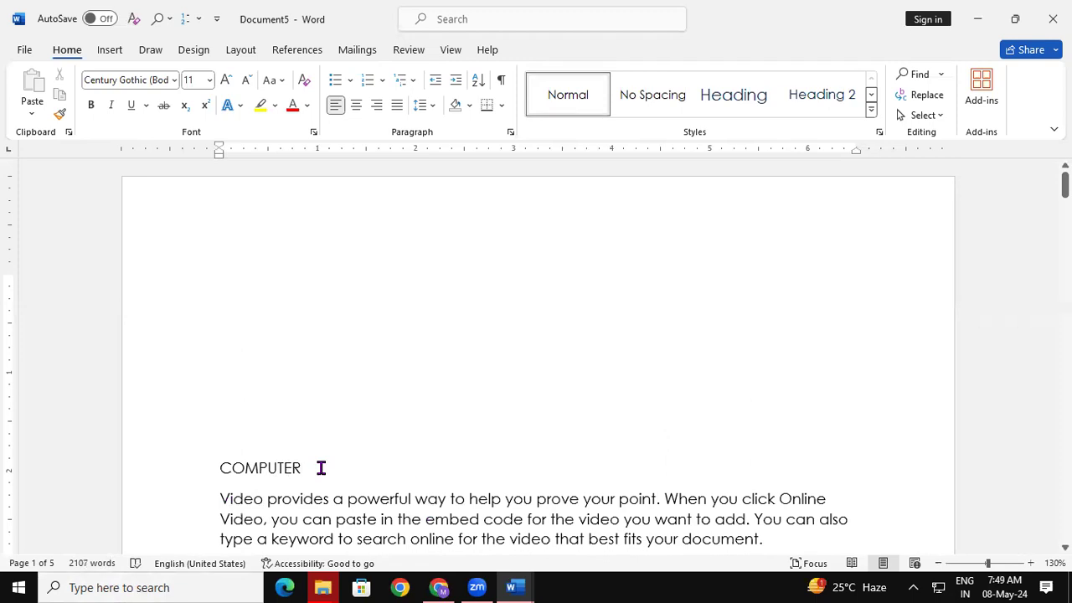
left_click_drag(321, 467, 198, 457)
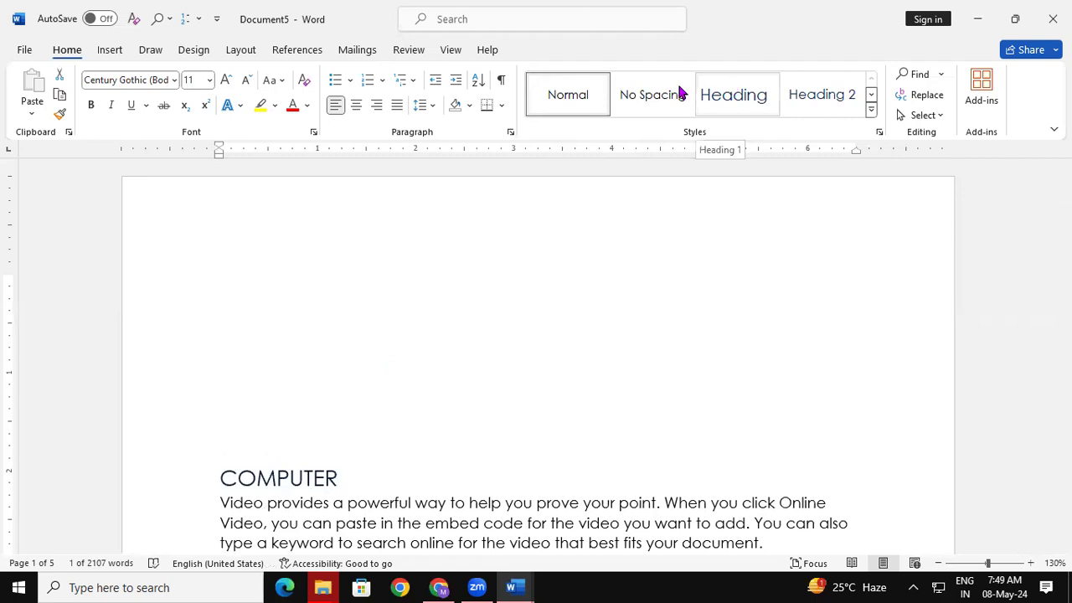
left_click(289, 50)
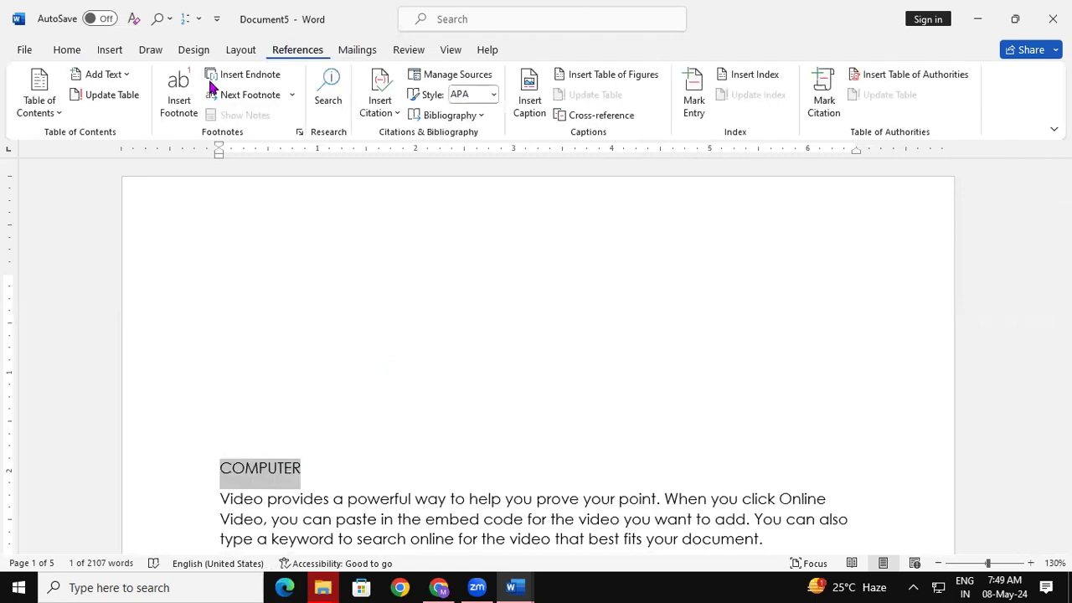
left_click(123, 78)
left_click(112, 118)
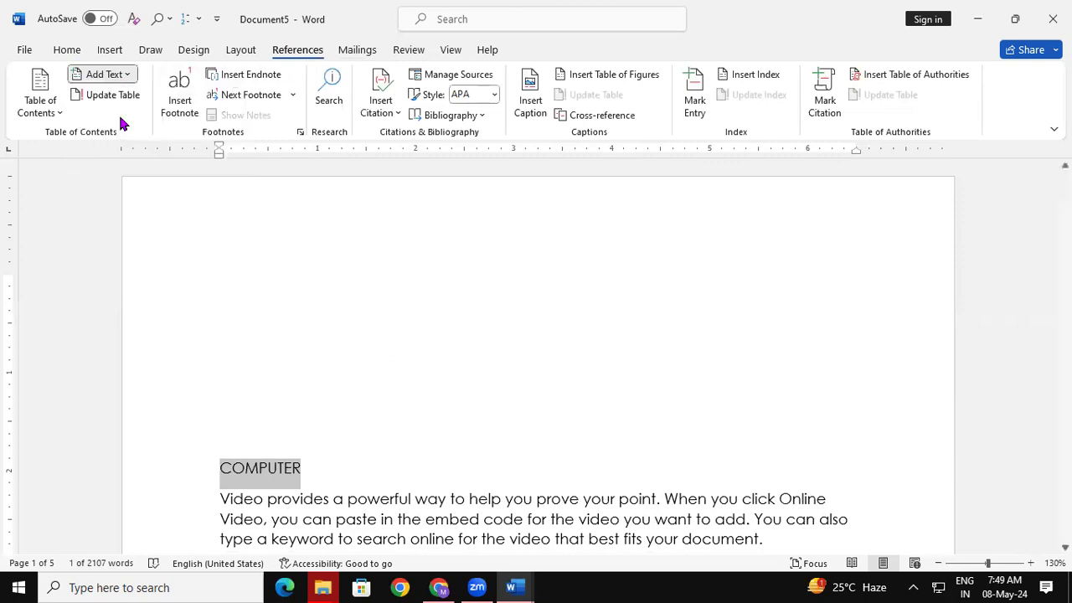
left_click(451, 391)
Add a new line reading MS WORD after the paragraph ending "click the plus sign." at the start of page 3.
left_click_drag(1066, 186, 1065, 321)
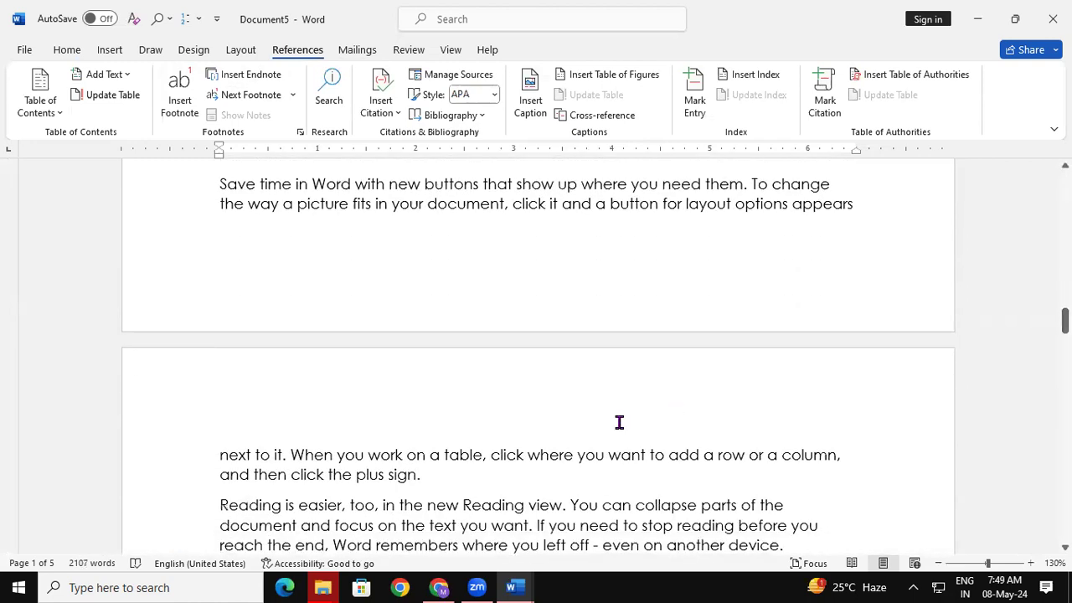
left_click(436, 477)
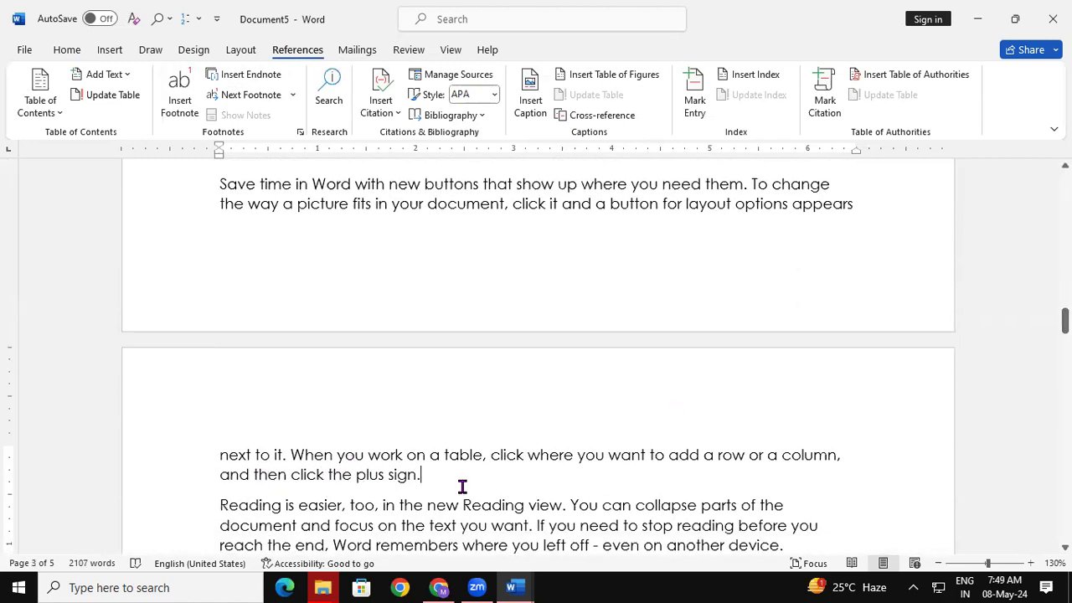
key("Return")
type("m")
key("BackSpace")
type("M")
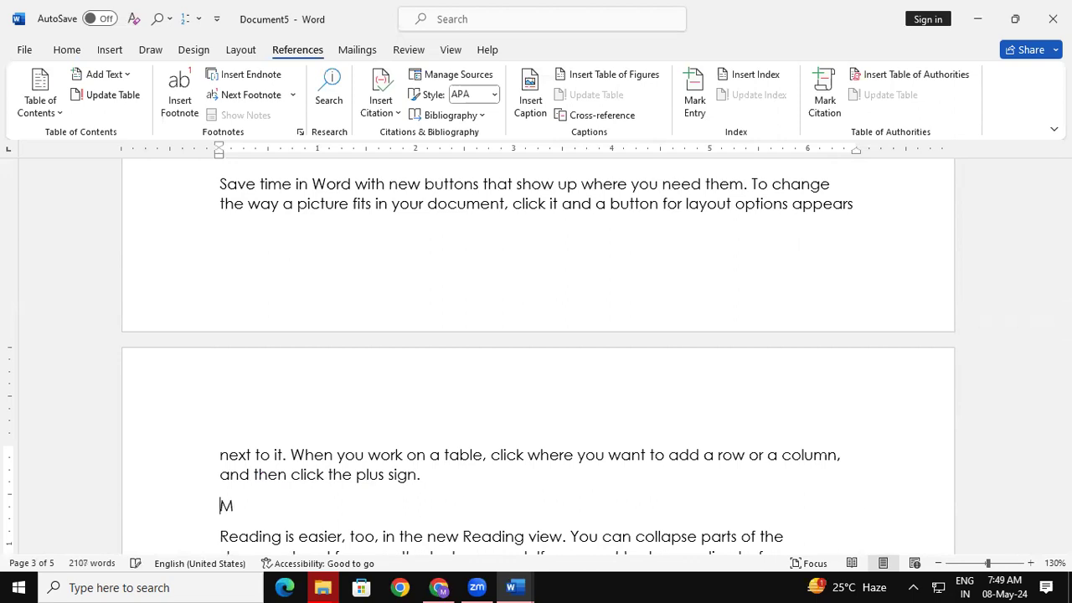
type("S WORD")
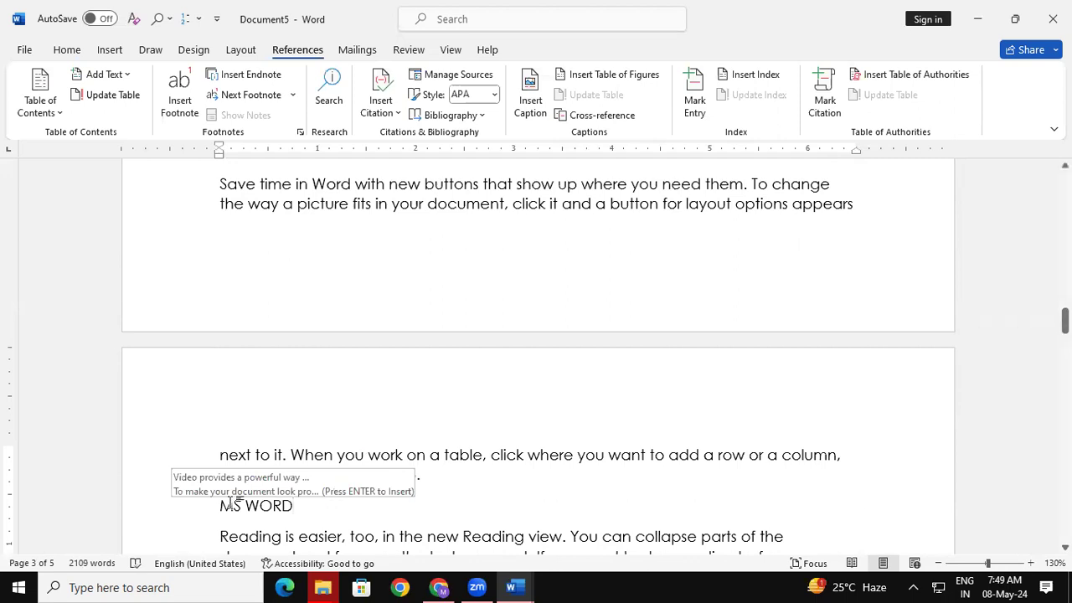
Assign the MS WORD line on page 3 to Level 1 of the table of contents with Add Text.
left_click(191, 506)
left_click(122, 79)
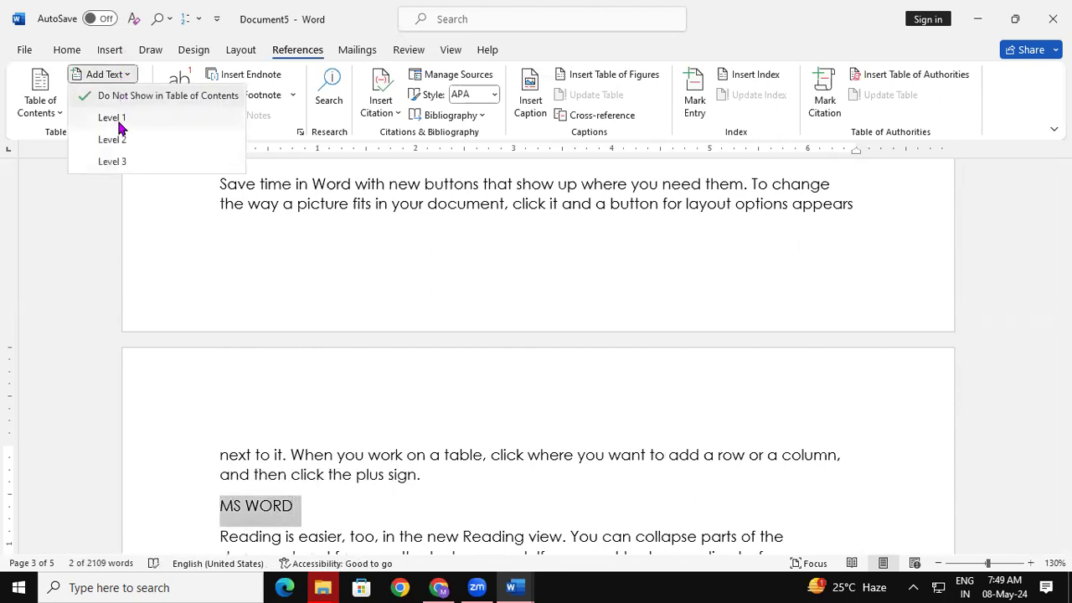
left_click(116, 118)
Insert the built-in Automatic Table 1 table of contents on the first empty line of the document, above the COMPUTER heading.
left_click_drag(1064, 320, 1065, 177)
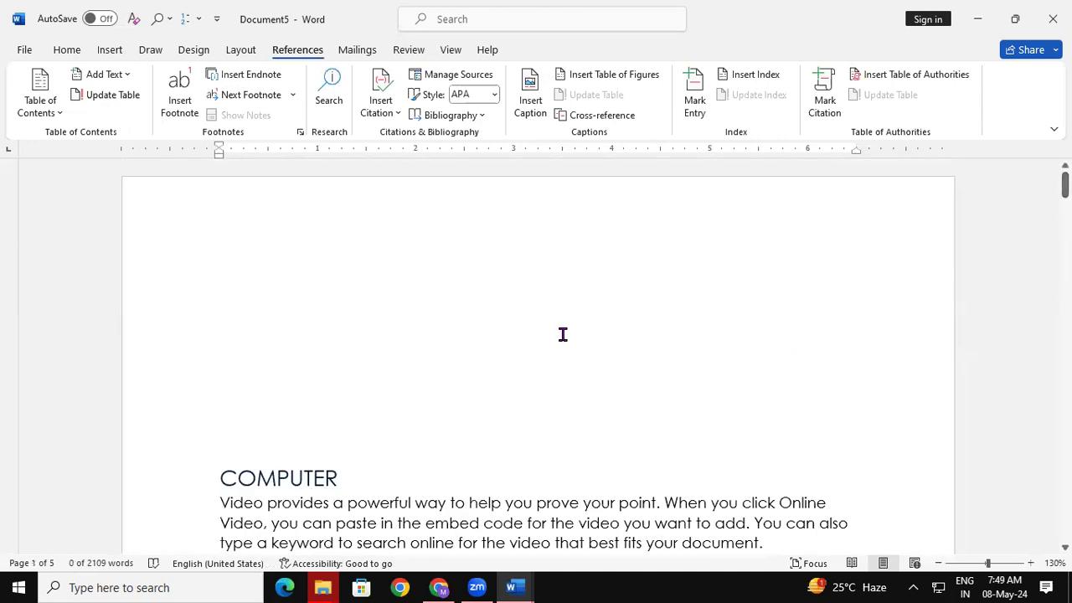
left_click(223, 293)
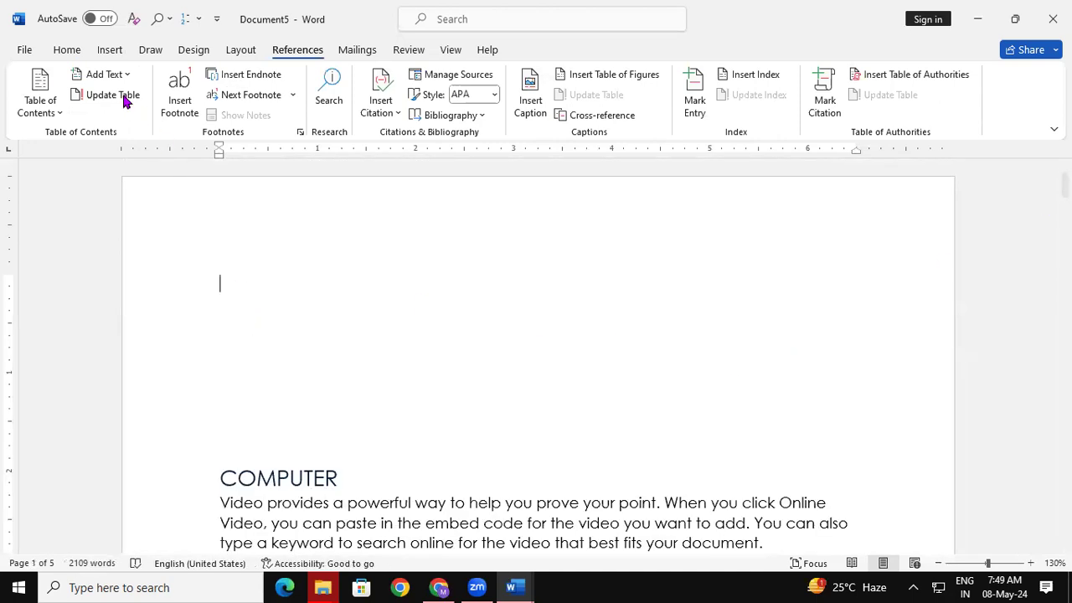
left_click(51, 107)
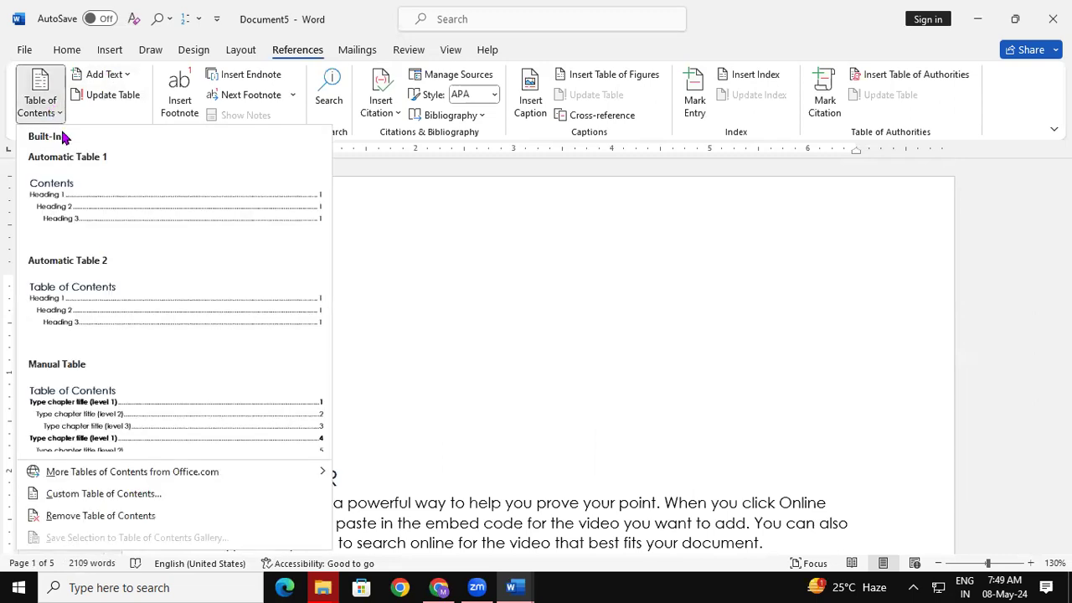
left_click(59, 203)
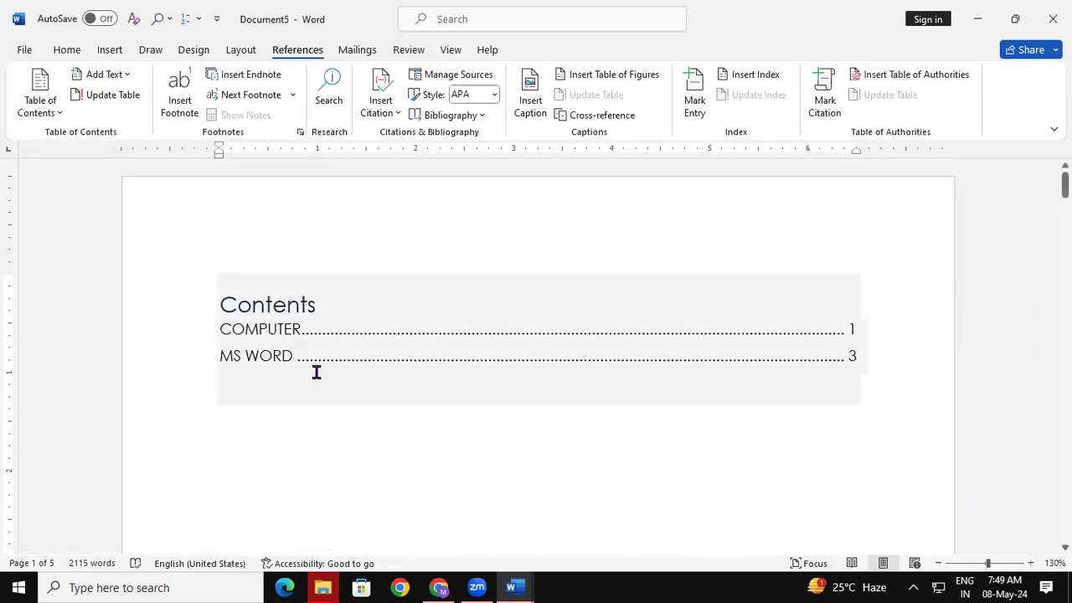
Open the table of contents update and follow the table's MS WORD entry to its heading in the document.
left_click(117, 95)
left_click(621, 149)
left_click(680, 172)
left_click(347, 369, "ctrl")
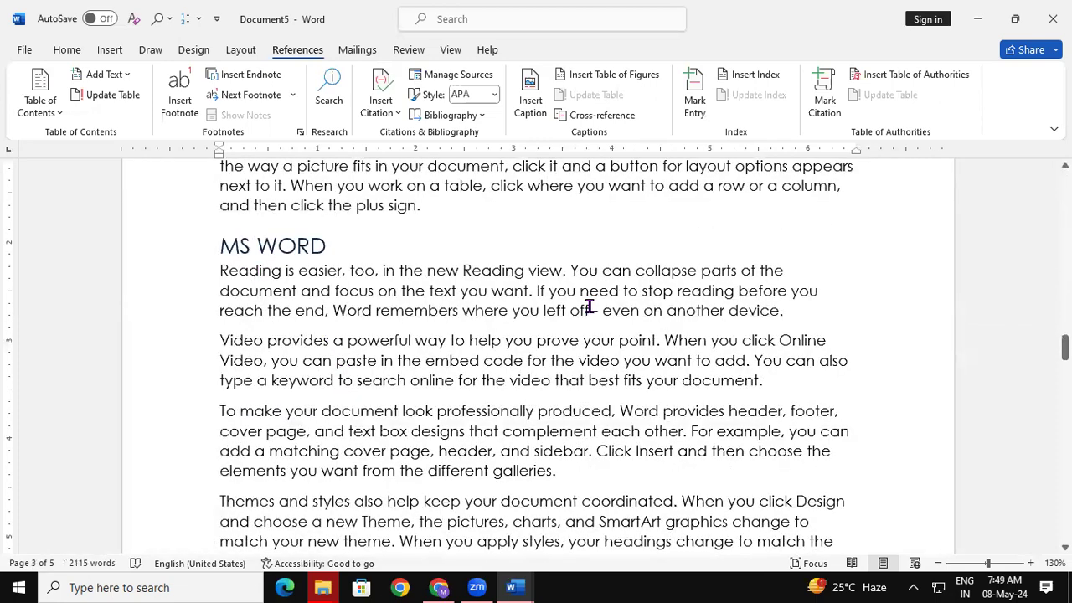